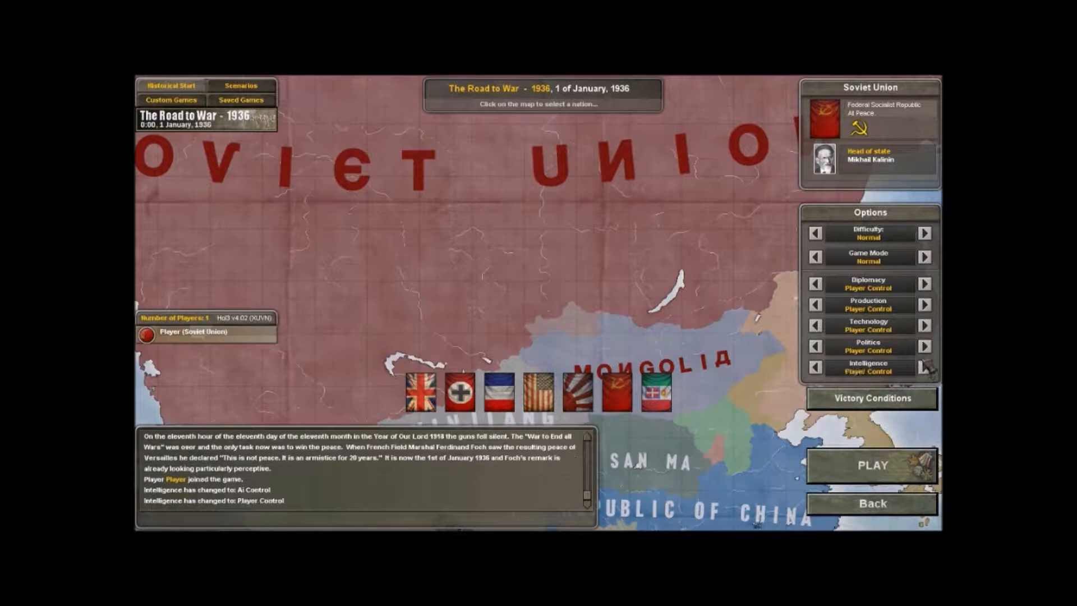
Hand the Soviet Union's Politics and Technology over to AI Control in the 1936 game setup
{"action": "left_click", "coordinate": [924, 347]}
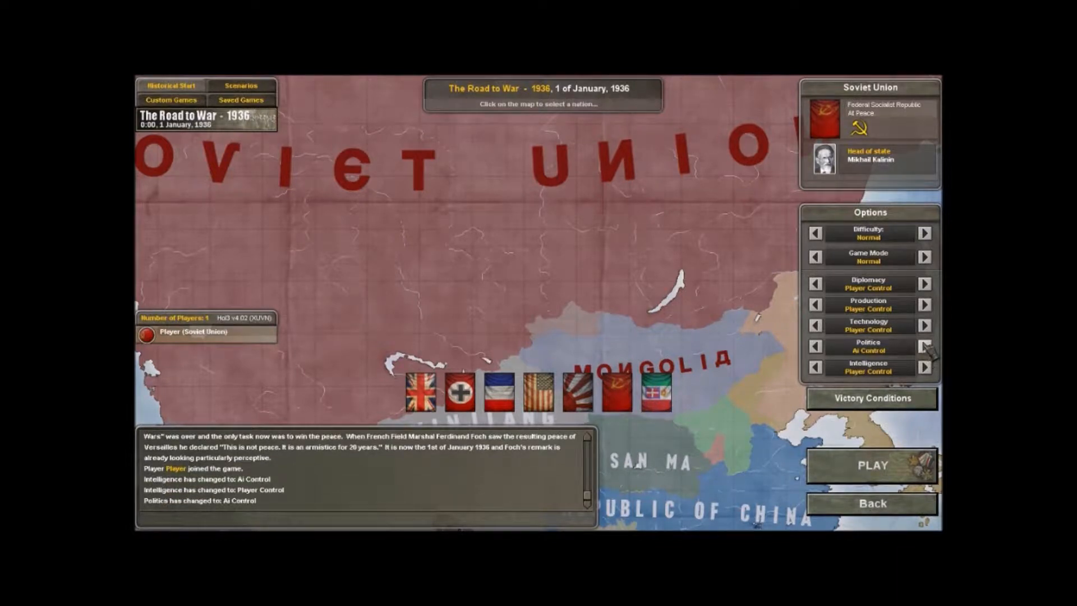
{"action": "left_click", "coordinate": [924, 326]}
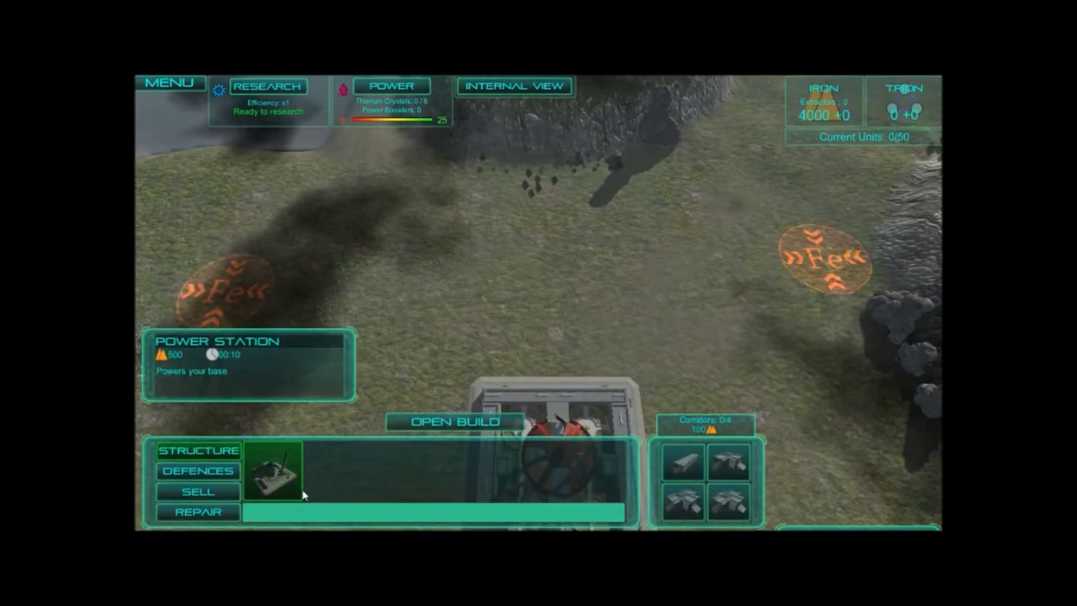
Build a Power Station on the open ground directly in front of the base
{"action": "left_click", "coordinate": [273, 470]}
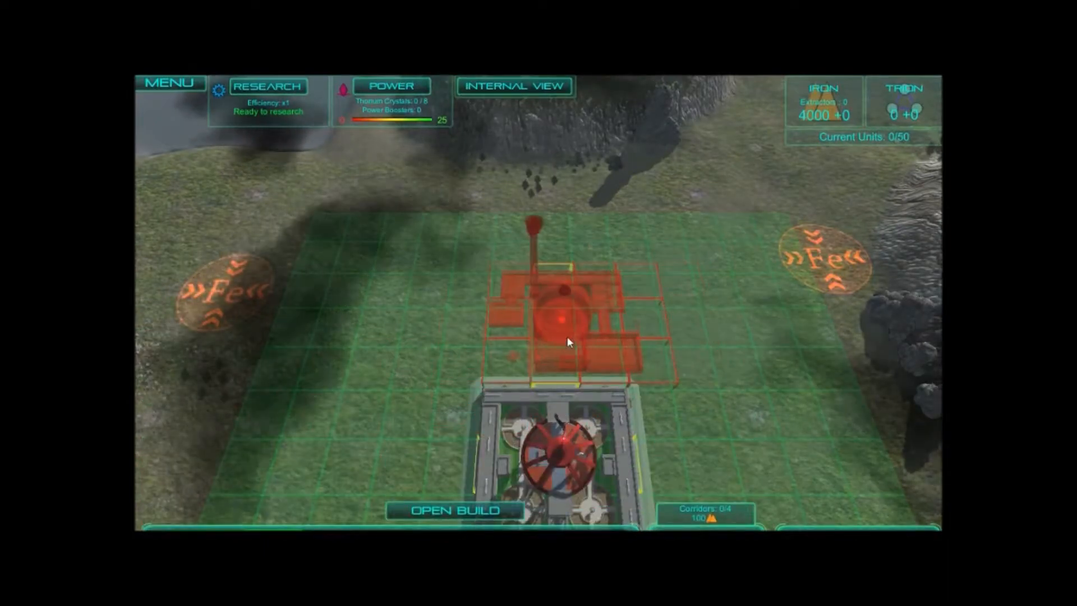
{"action": "left_click", "coordinate": [561, 332]}
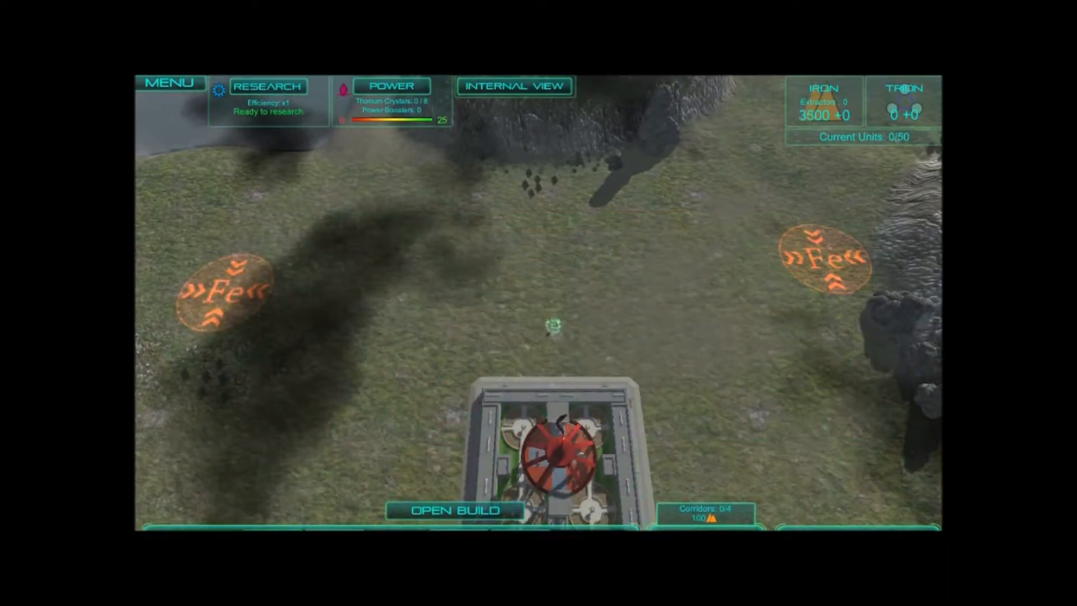
{"action": "scroll", "coordinate": [745, 291], "scroll_direction": "down", "scroll_amount": 3}
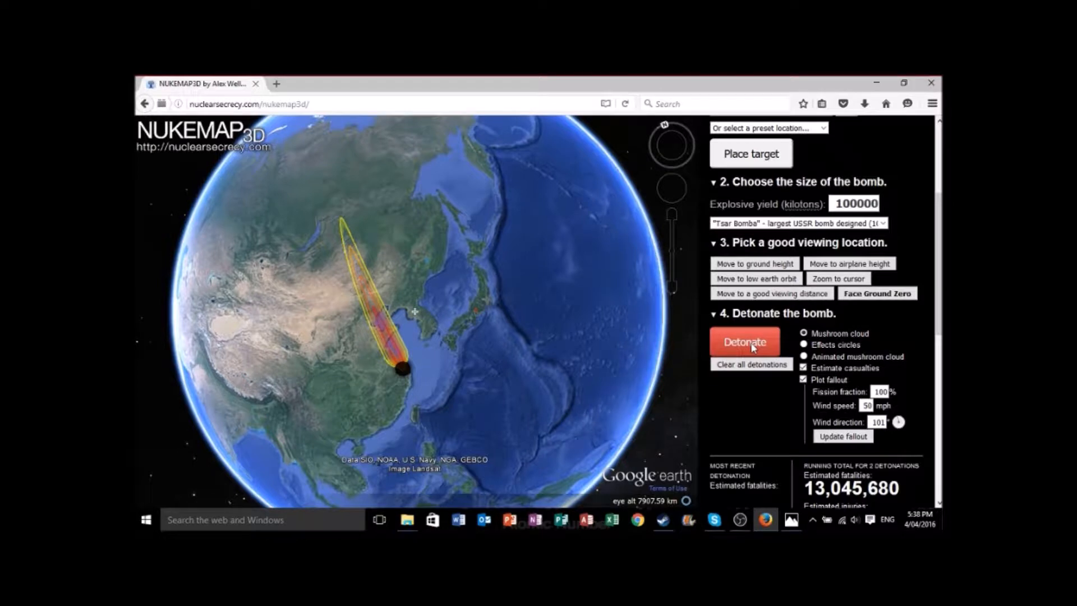
Detonate the 100000-kiloton "Tsar Bomba" at the chosen target on the NUKEMAP3D globe
{"action": "left_click", "coordinate": [754, 346]}
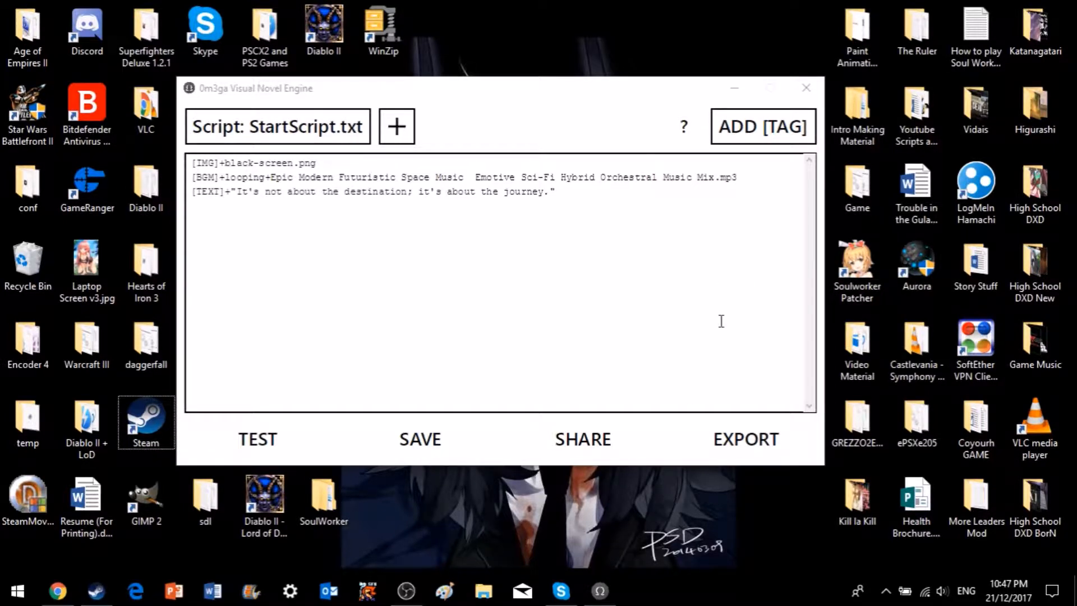
Look through the Sound and Other tags available for the script, and save StartScript.txt
{"action": "left_click", "coordinate": [434, 94]}
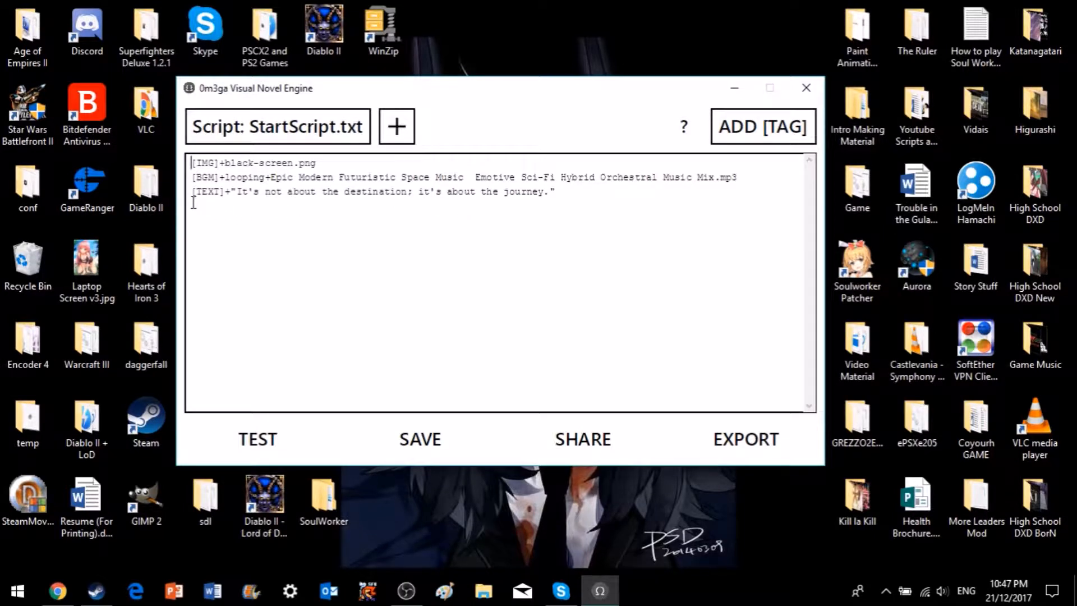
{"action": "left_click", "coordinate": [781, 140]}
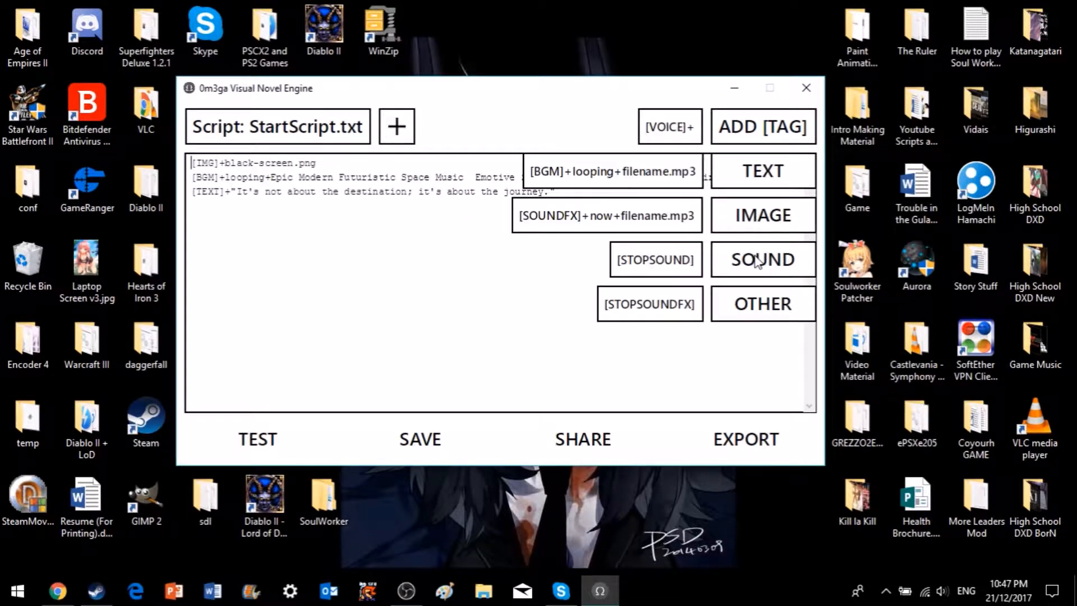
{"action": "mouse_move", "coordinate": [773, 316]}
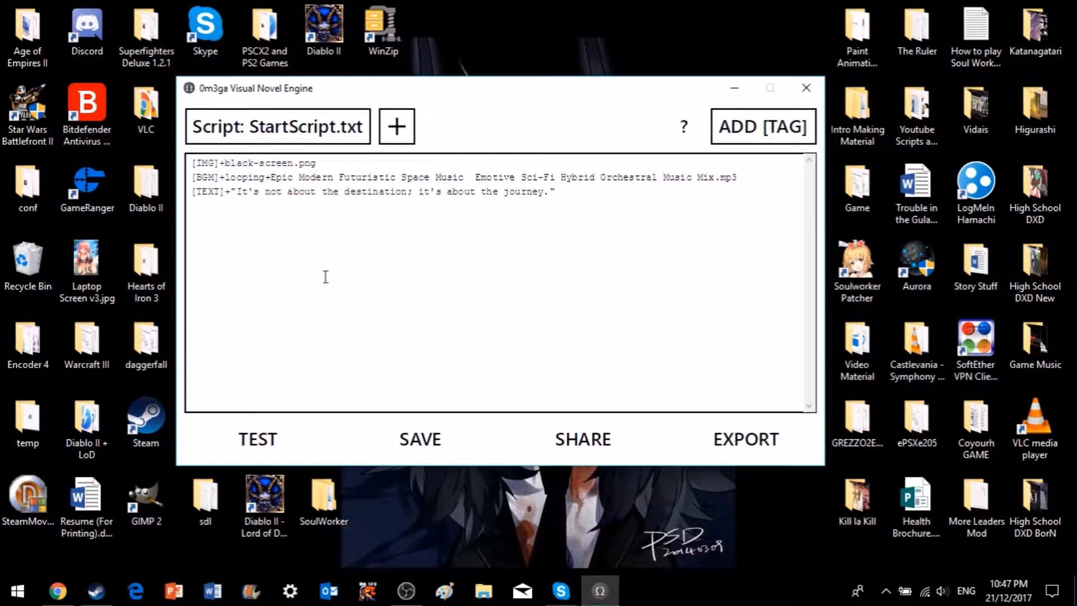
{"action": "left_click", "coordinate": [430, 440]}
Highlight the image file name in the script's first line, and open the VNE folder under Documents in a maximized File Explorer
{"action": "left_click_drag", "start_coordinate": [320, 165], "coordinate": [225, 166]}
{"action": "left_click", "coordinate": [484, 592]}
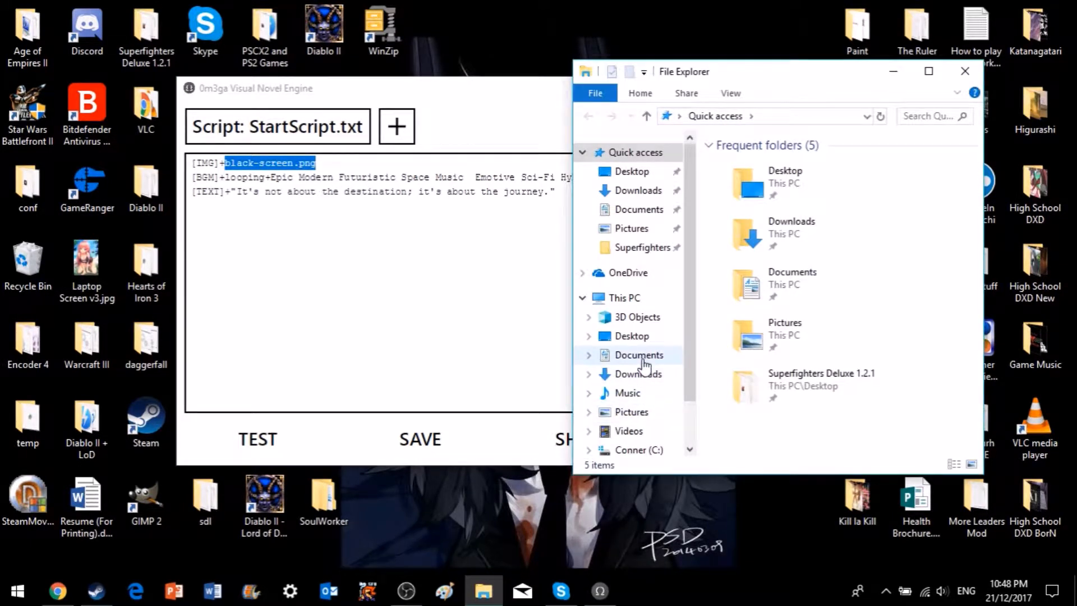
{"action": "left_click", "coordinate": [643, 356]}
{"action": "scroll", "coordinate": [861, 351], "scroll_direction": "down", "scroll_amount": 10}
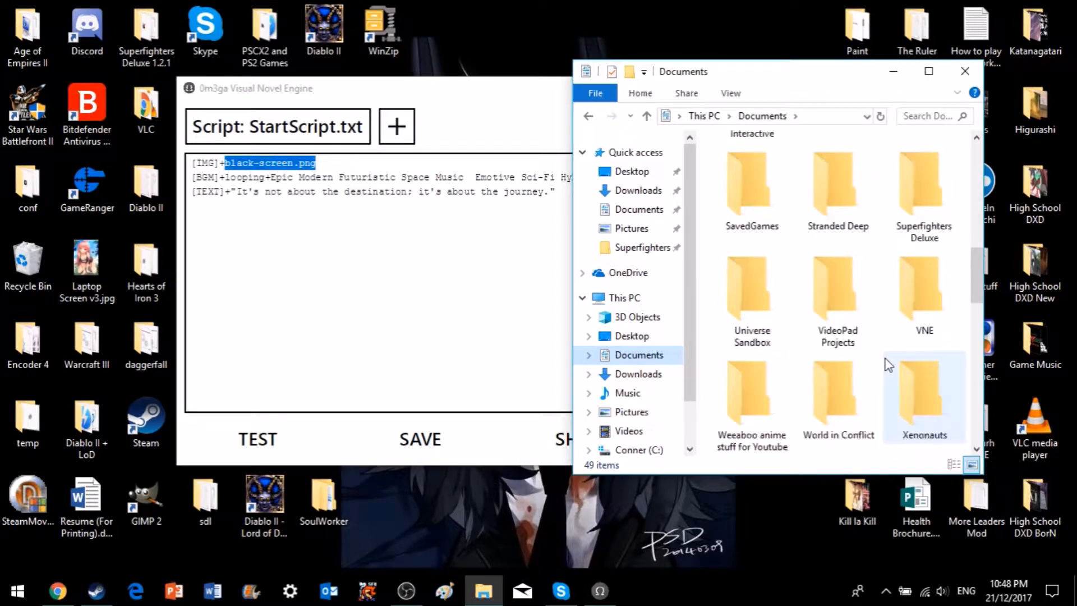
{"action": "scroll", "coordinate": [905, 377], "scroll_direction": "up", "scroll_amount": 3}
{"action": "double_click", "coordinate": [924, 289]}
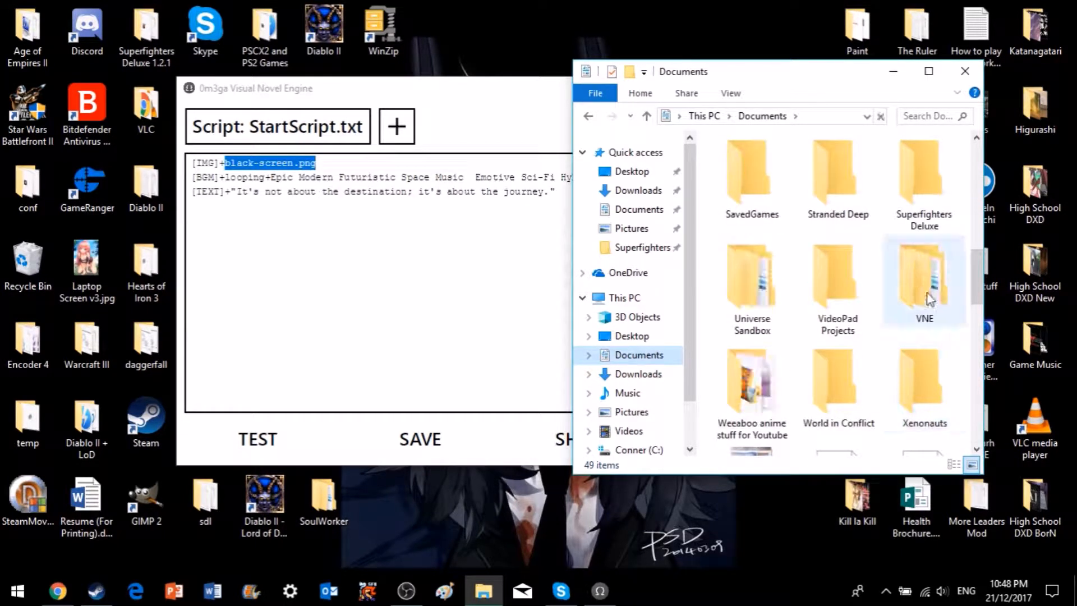
{"action": "left_click", "coordinate": [933, 79]}
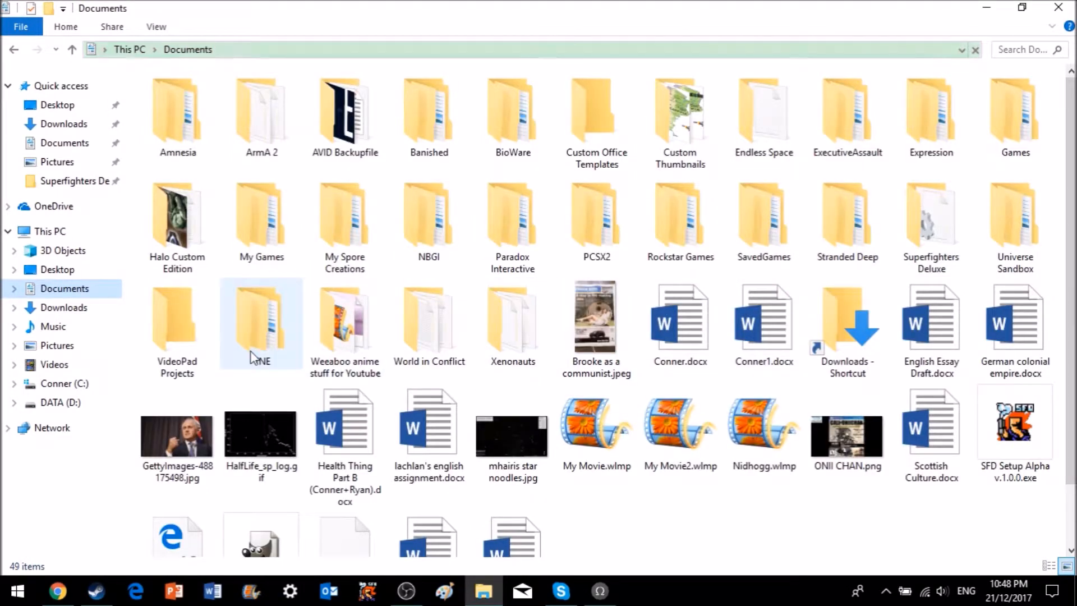
{"action": "mouse_move", "coordinate": [260, 340]}
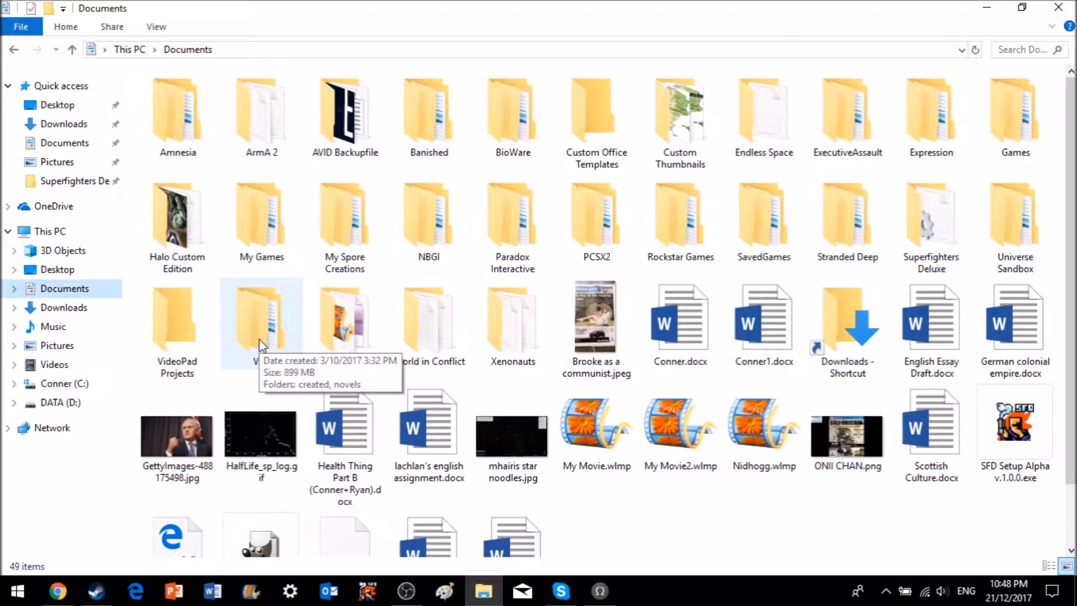
{"action": "double_click", "coordinate": [260, 339]}
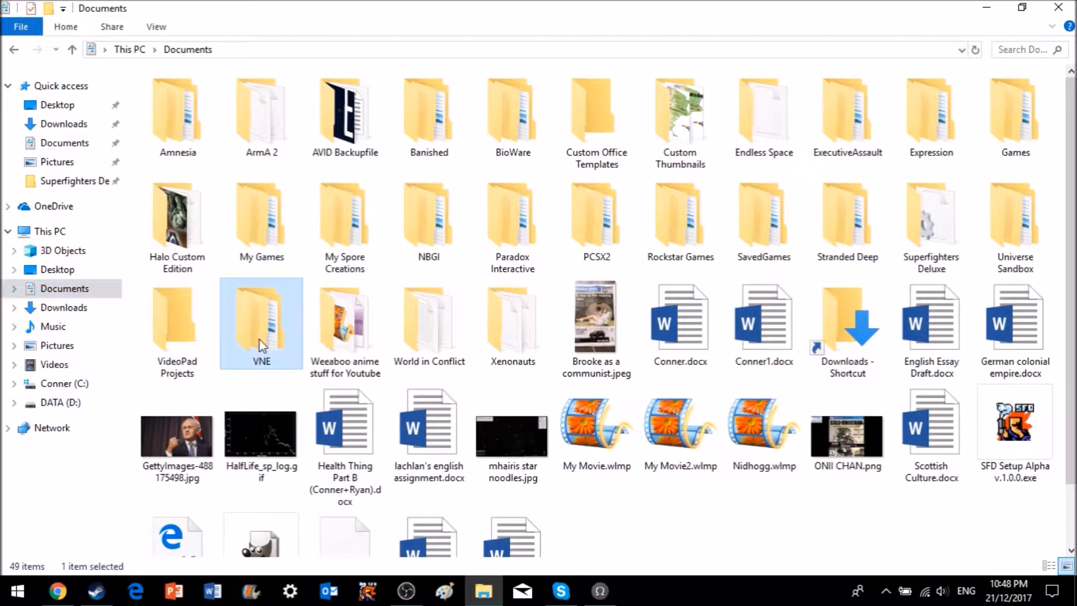
Look inside the novels folder, and return to VNE to open the created folder
{"action": "mouse_move", "coordinate": [211, 114]}
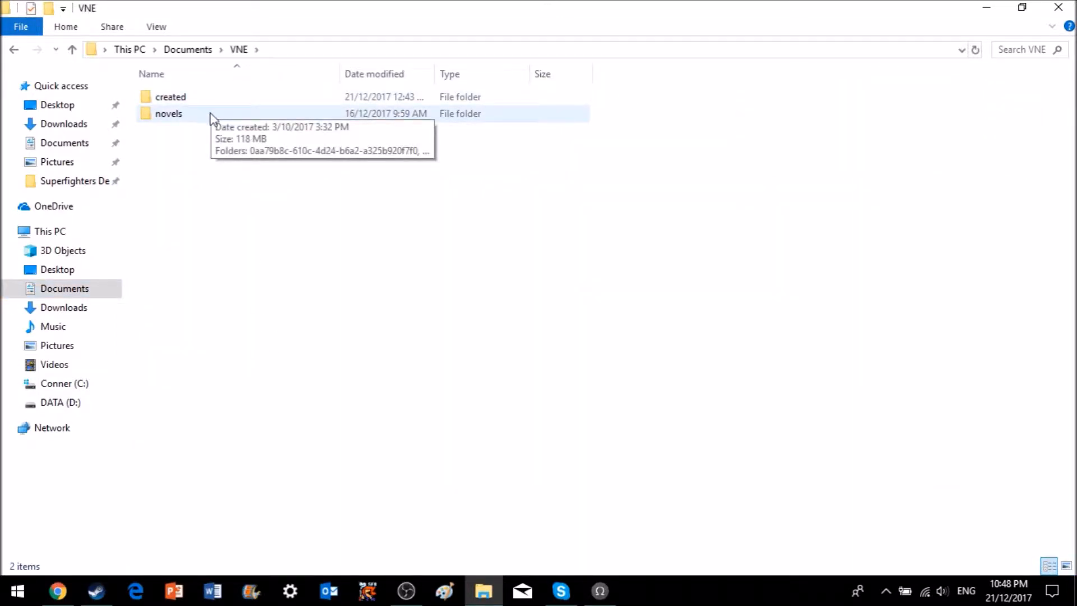
{"action": "double_click", "coordinate": [210, 113]}
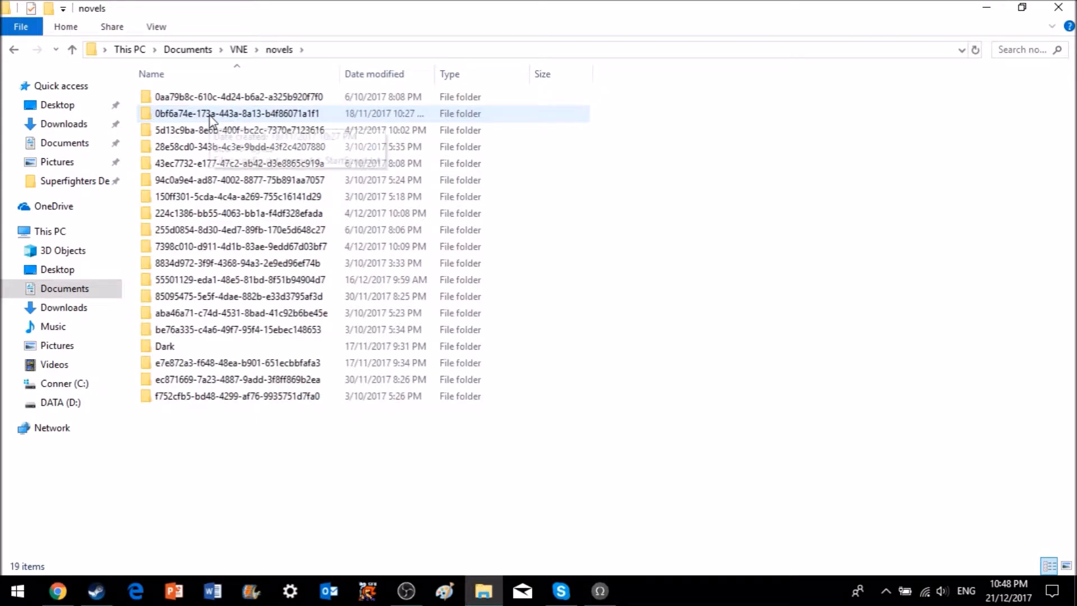
{"action": "key", "text": "alt+Left"}
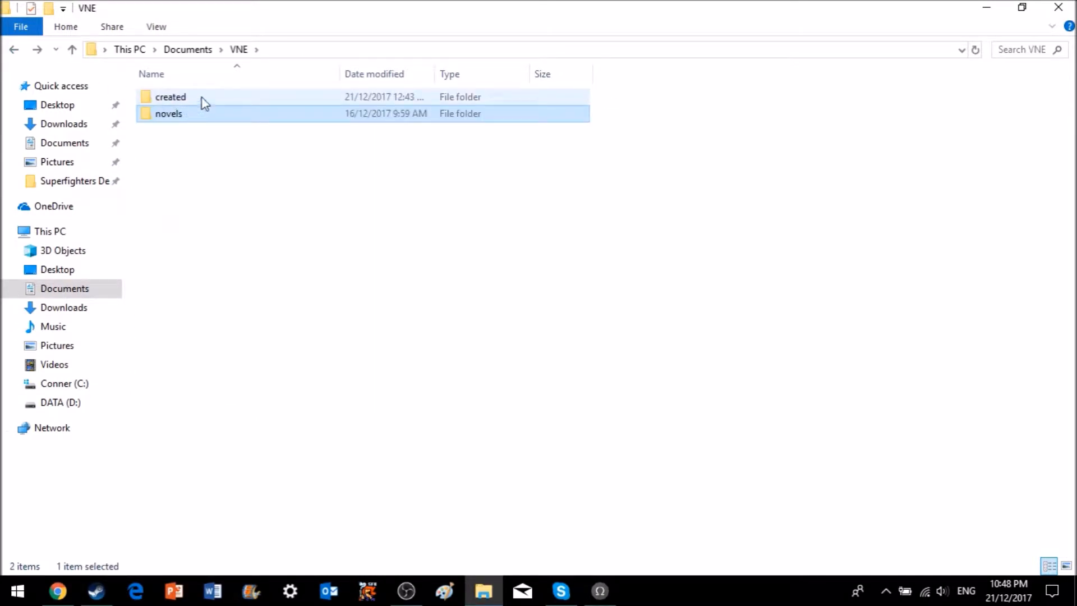
{"action": "double_click", "coordinate": [205, 101]}
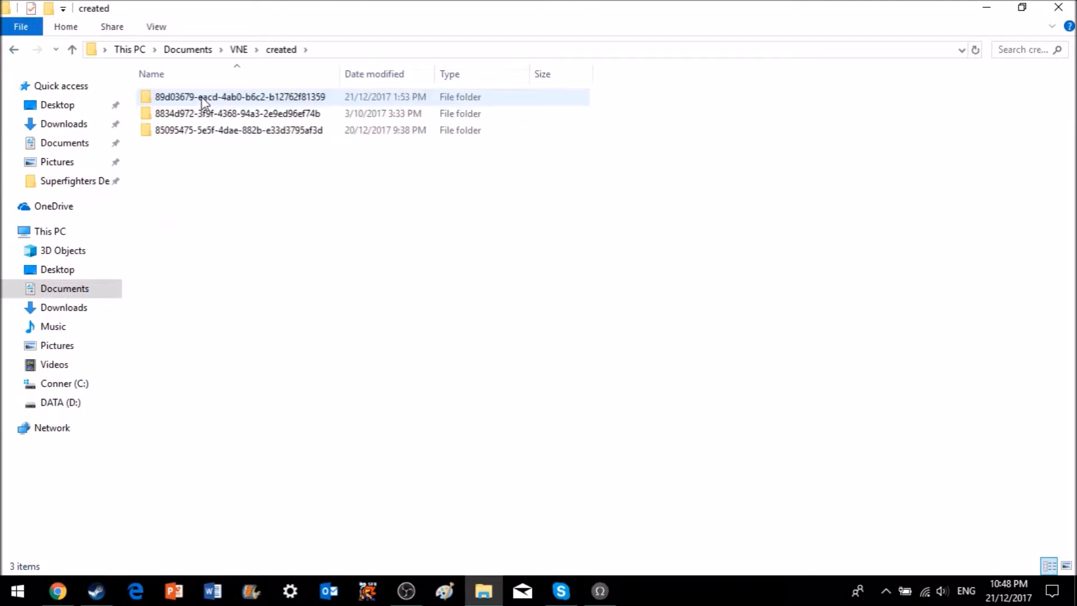
Go through the three project folders in created, and open 89d03679-eacd-4ab0-b6c2-b12762f81359 to examine its files
{"action": "left_click", "coordinate": [228, 134]}
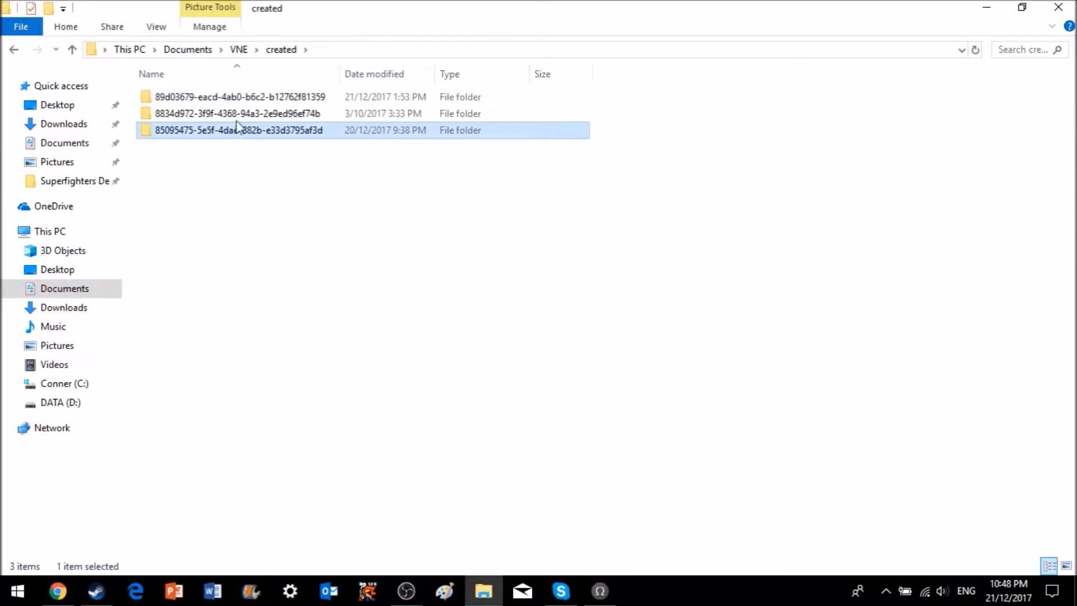
{"action": "left_click", "coordinate": [236, 119]}
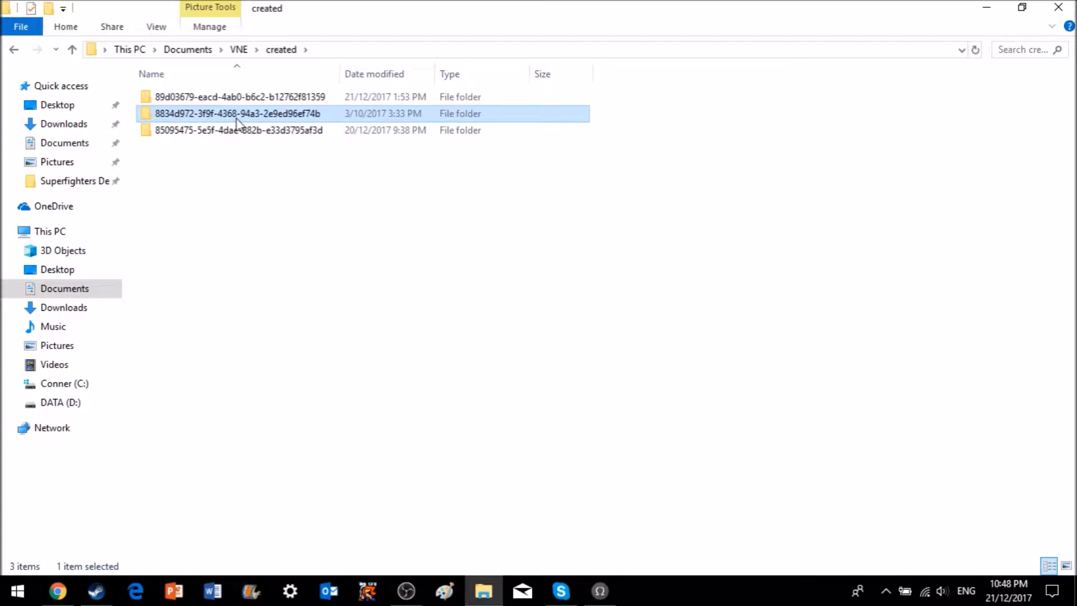
{"action": "left_click", "coordinate": [241, 102]}
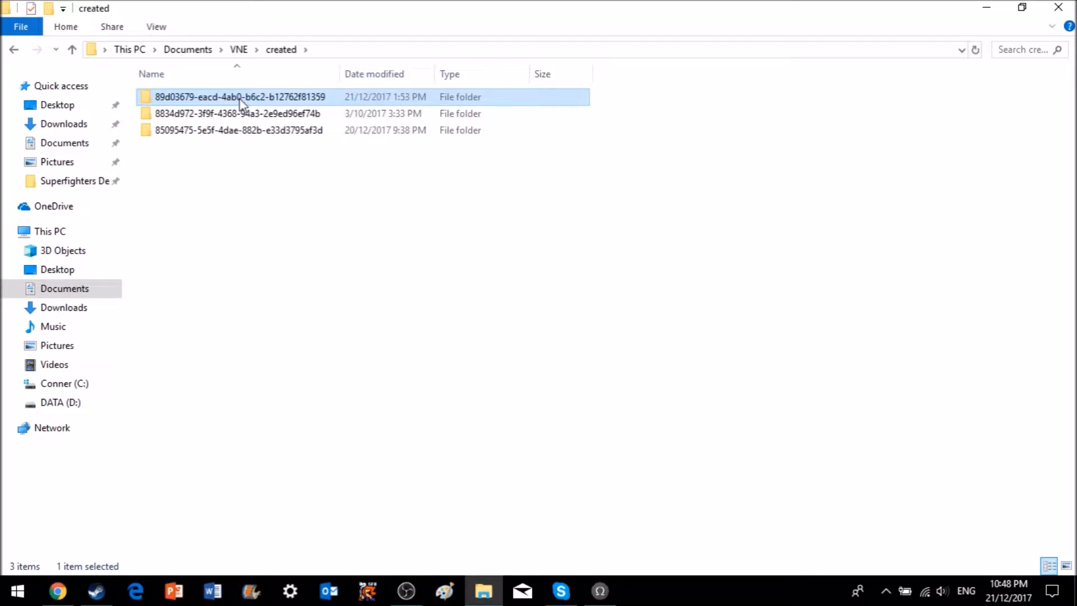
{"action": "double_click", "coordinate": [241, 102]}
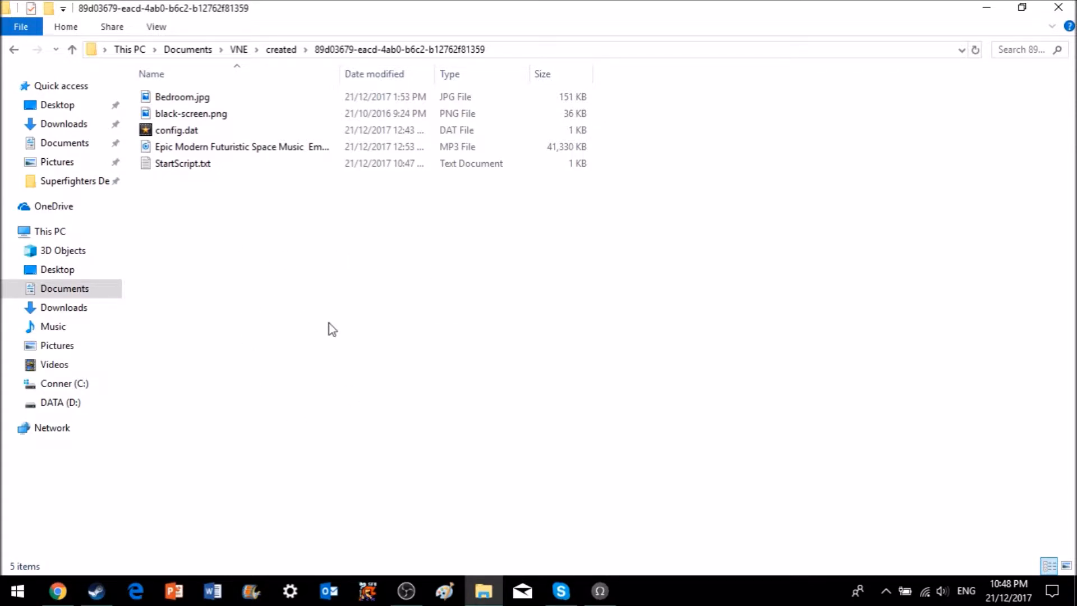
{"action": "left_click", "coordinate": [14, 51]}
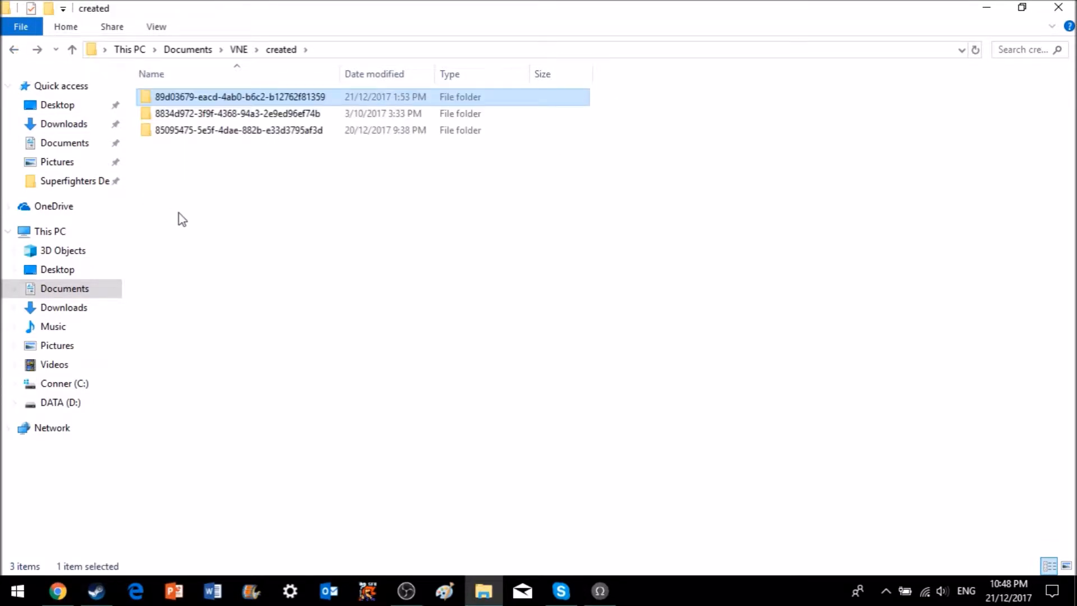
{"action": "double_click", "coordinate": [230, 97]}
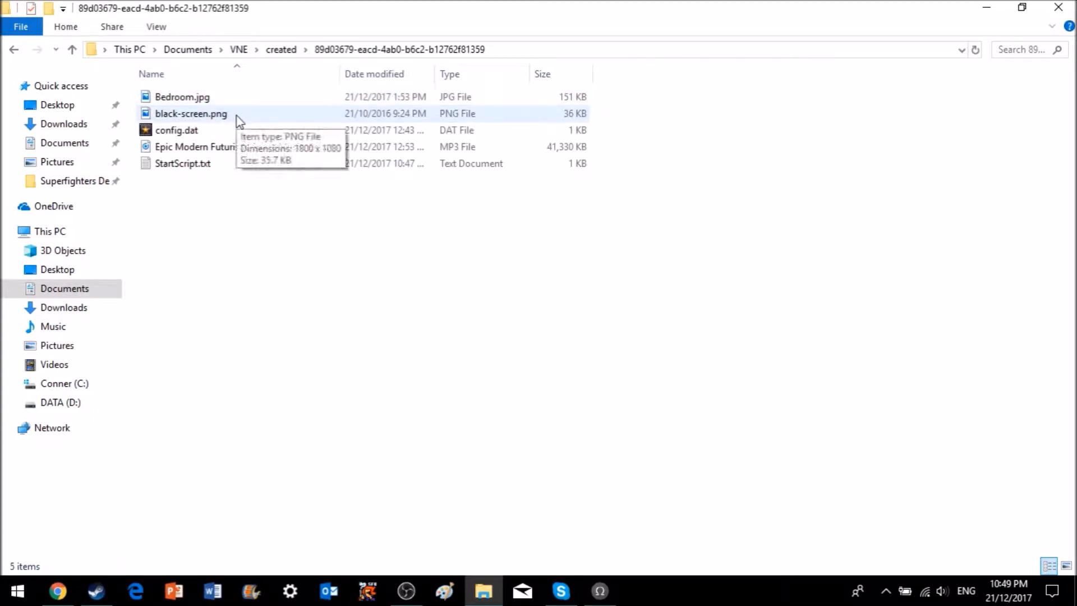
Delete black-screen.png from the project folder and return to the script editor
{"action": "left_click", "coordinate": [237, 116]}
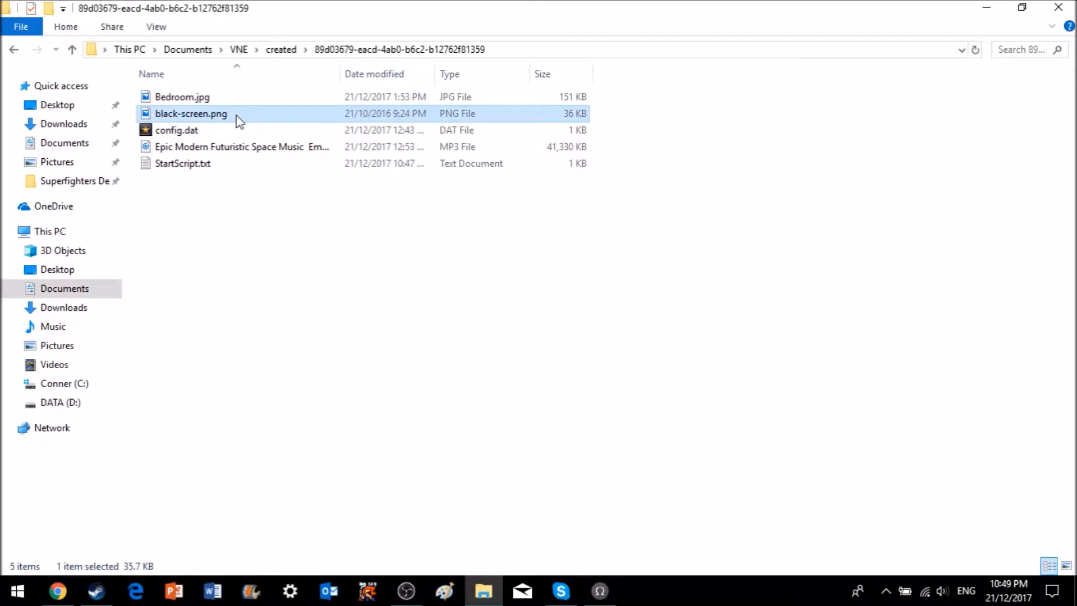
{"action": "right_click", "coordinate": [237, 116]}
{"action": "left_click", "coordinate": [312, 522]}
{"action": "left_click", "coordinate": [987, 7]}
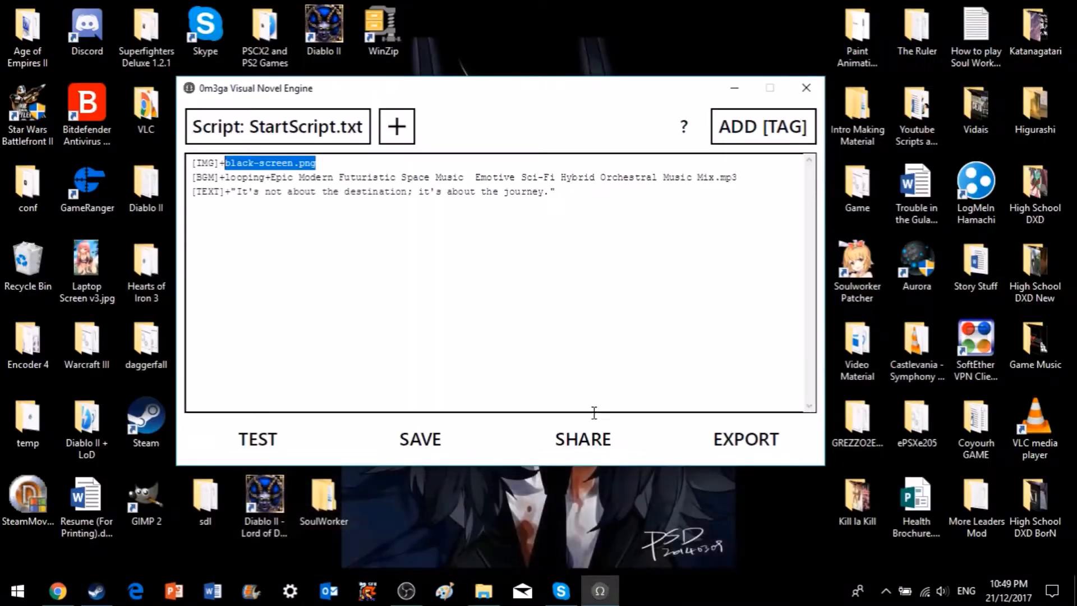
Save the script, run a test of it and dismiss the resulting message
{"action": "left_click", "coordinate": [389, 432]}
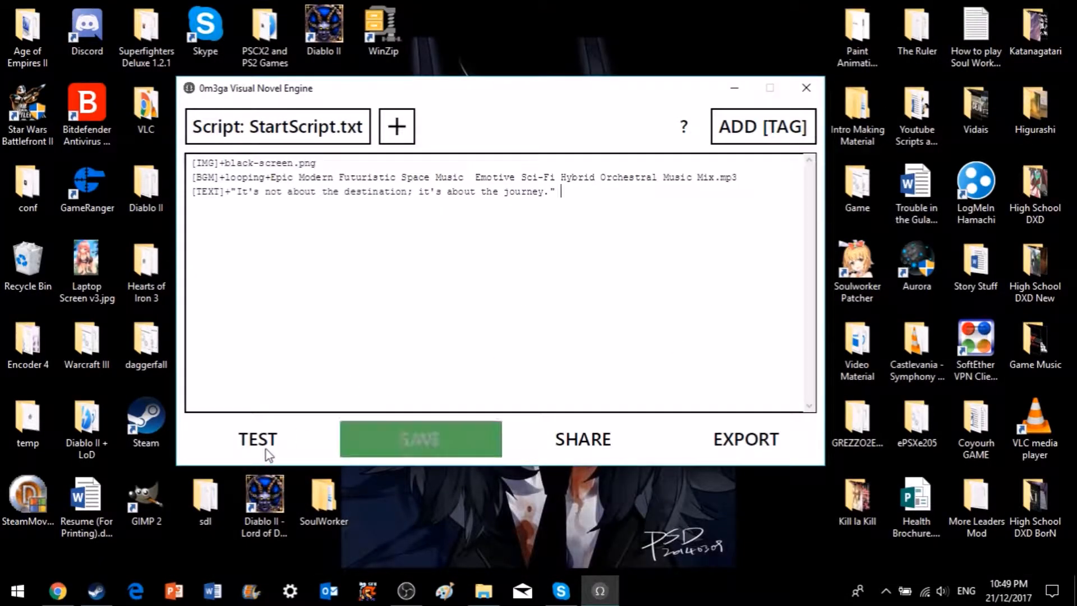
{"action": "left_click", "coordinate": [291, 451]}
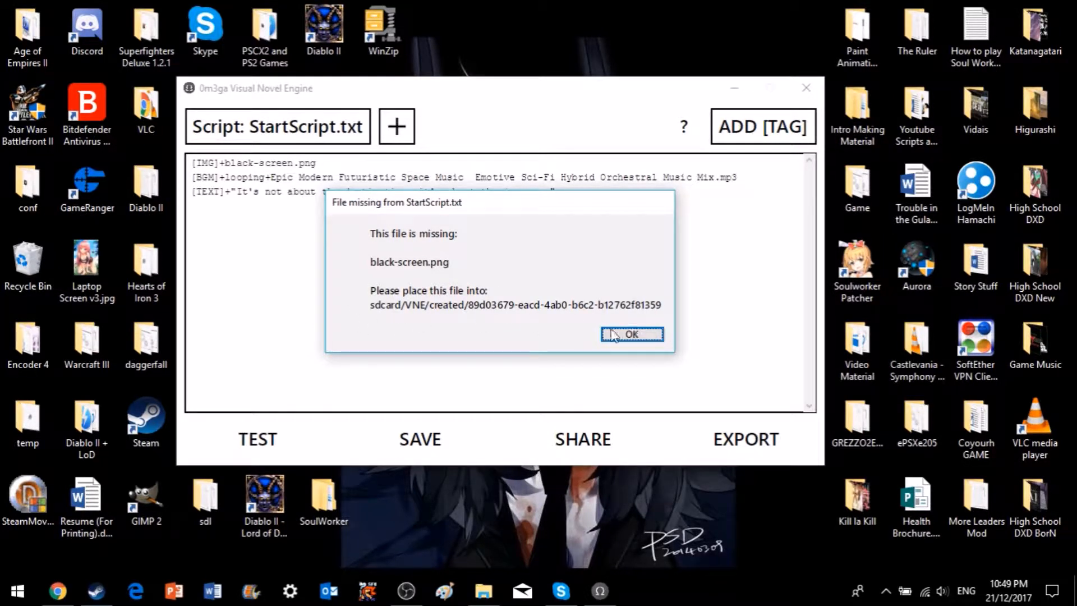
{"action": "left_click", "coordinate": [619, 335]}
Restore black-screen.png to the project folder, and test the script again through to the end
{"action": "left_click", "coordinate": [484, 591]}
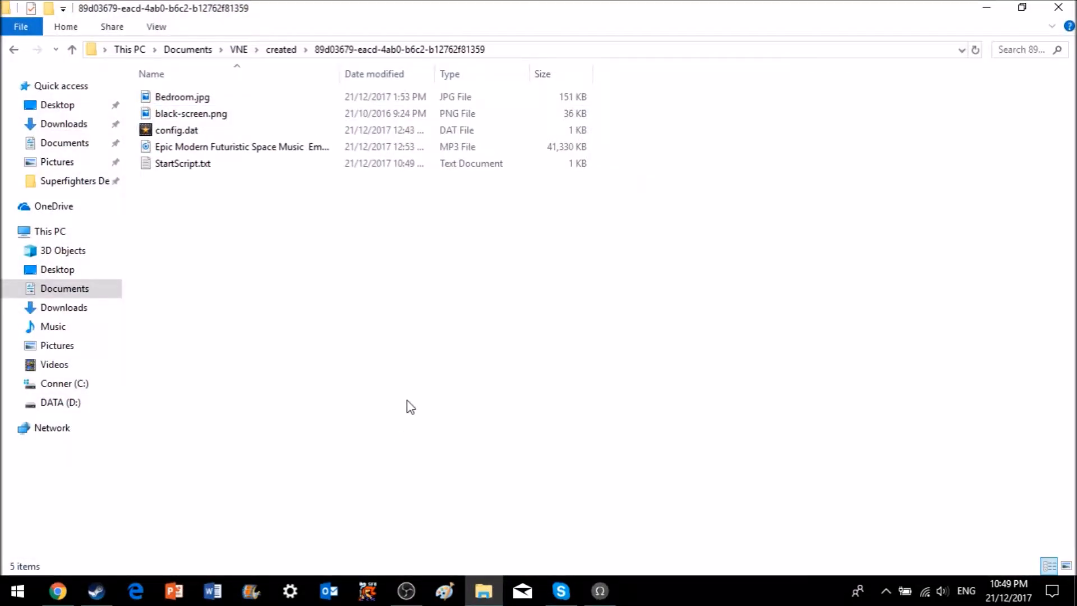
{"action": "left_click", "coordinate": [986, 7]}
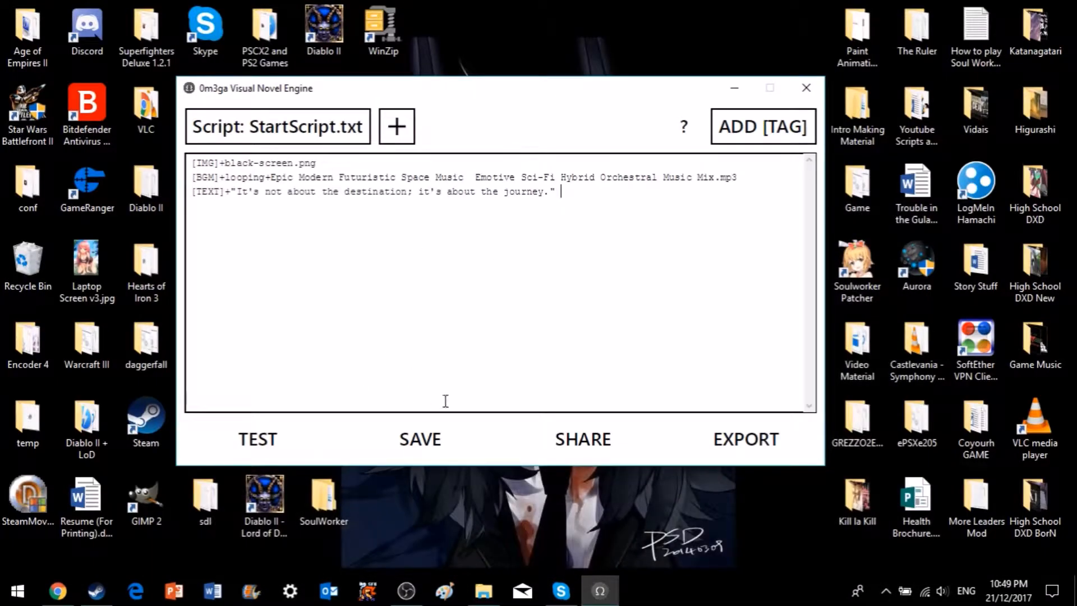
{"action": "left_click", "coordinate": [297, 440]}
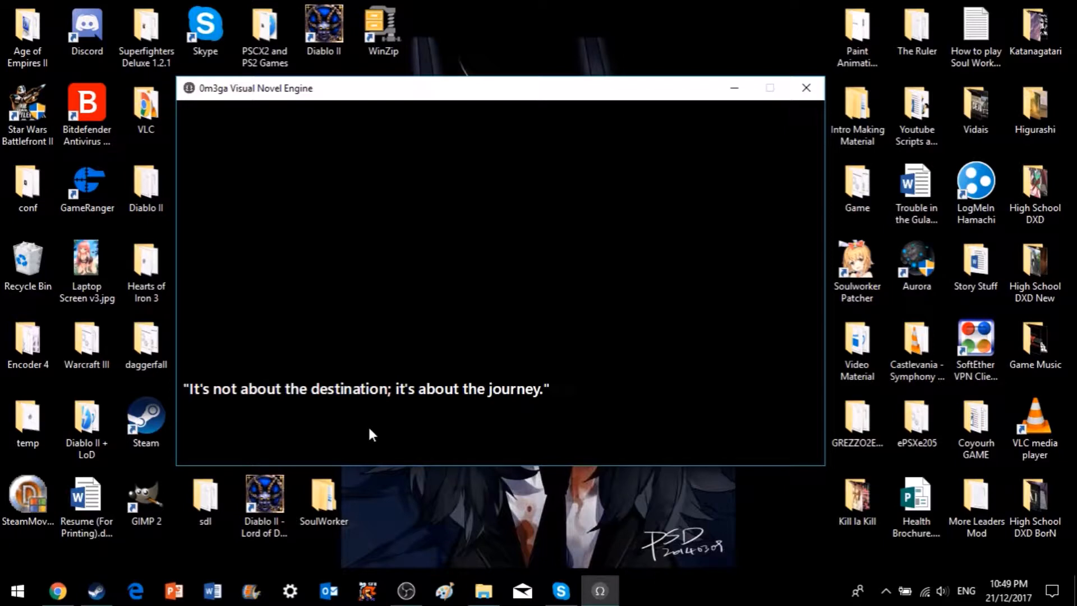
{"action": "left_click", "coordinate": [518, 210]}
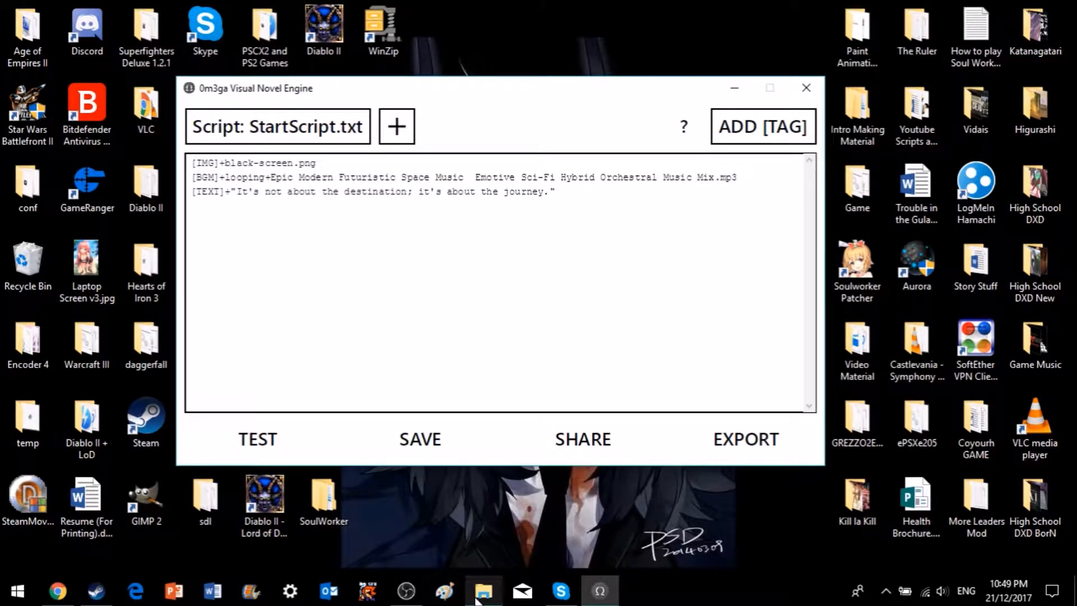
Switch to Chrome and bring up the Spaceship bedroom image results after checking the project folder's files
{"action": "left_click", "coordinate": [58, 591]}
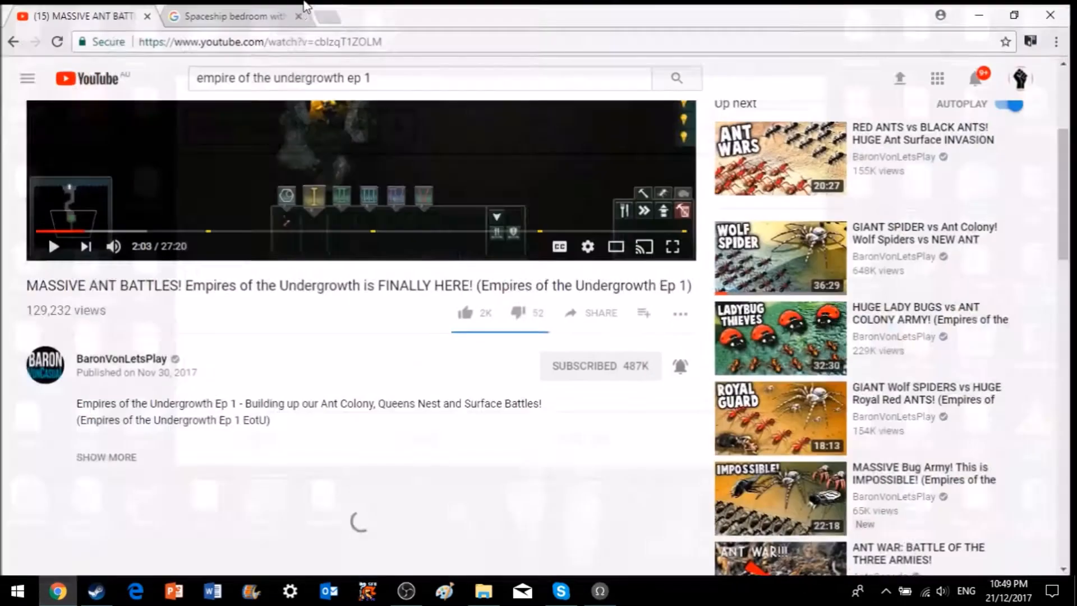
{"action": "left_click", "coordinate": [330, 12]}
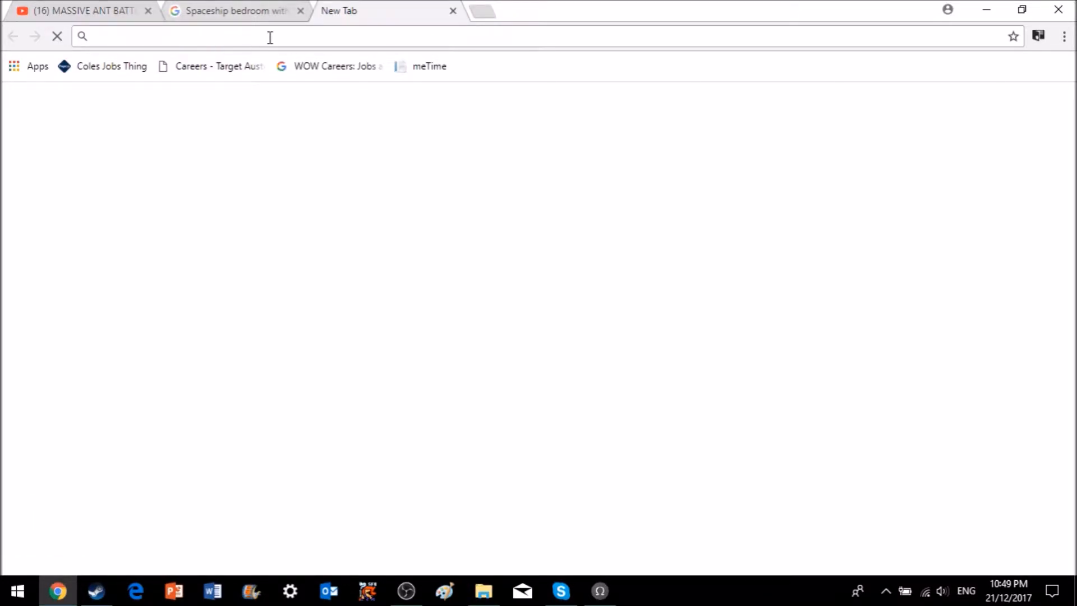
{"action": "left_click", "coordinate": [268, 11]}
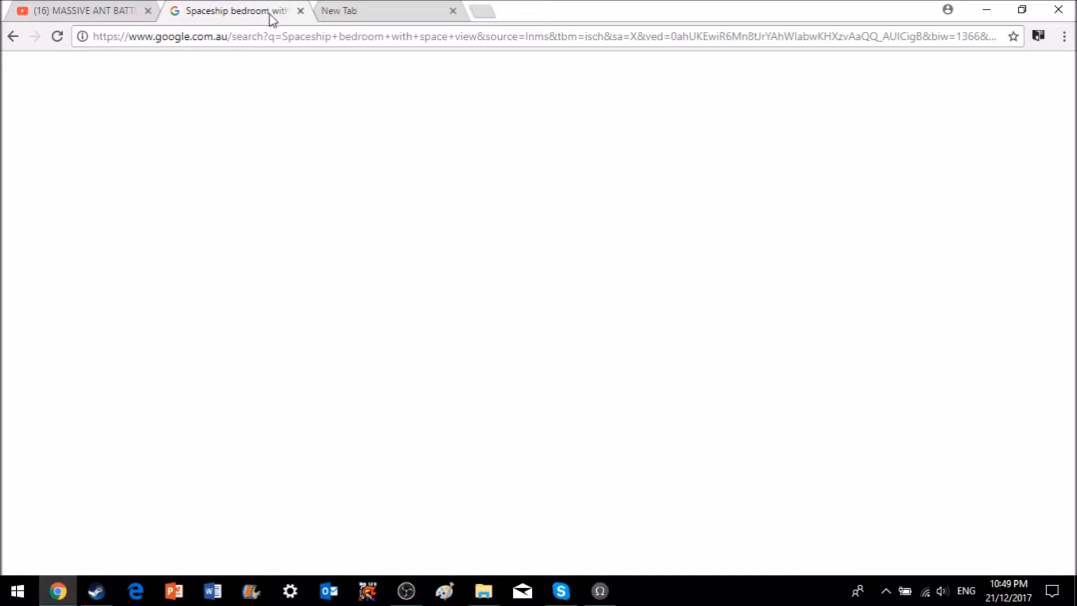
{"action": "left_click", "coordinate": [483, 591]}
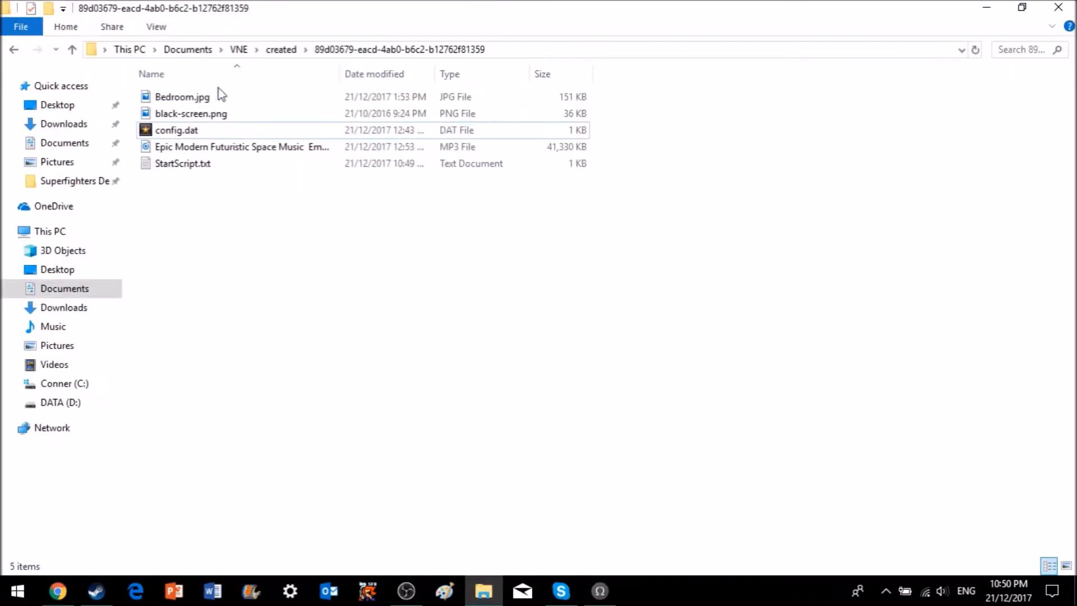
{"action": "left_click", "coordinate": [983, 9]}
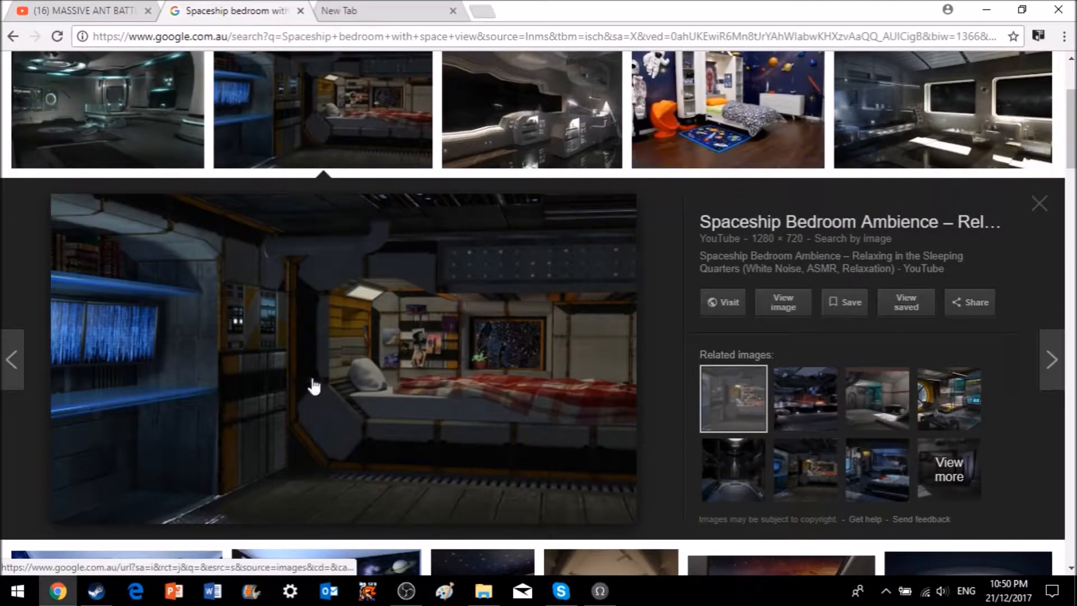
{"action": "right_click", "coordinate": [486, 340]}
{"action": "left_click", "coordinate": [532, 513]}
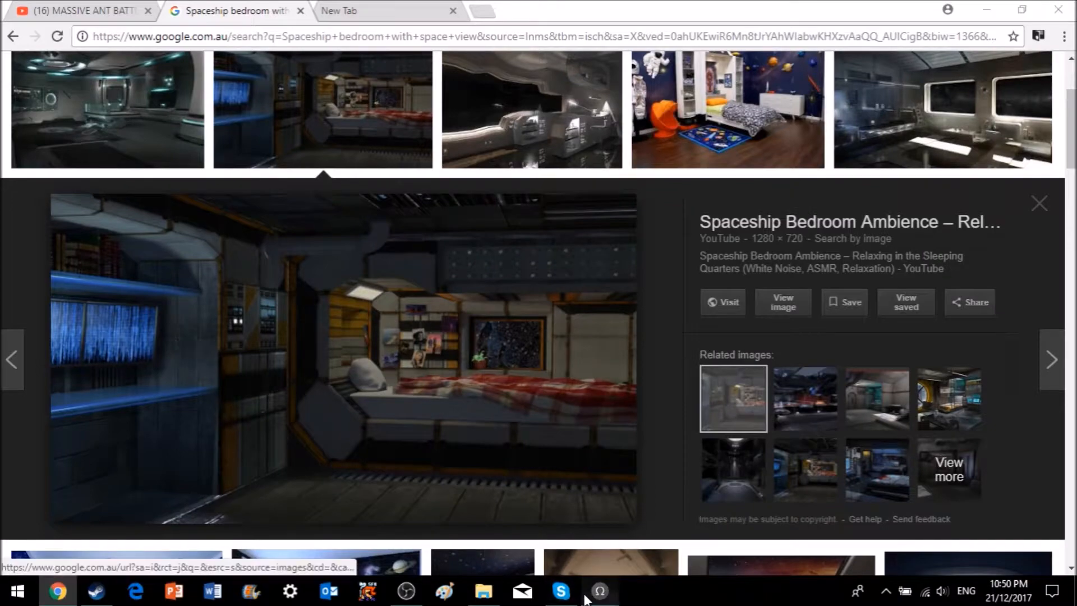
{"action": "left_click", "coordinate": [585, 596]}
{"action": "left_click", "coordinate": [484, 591]}
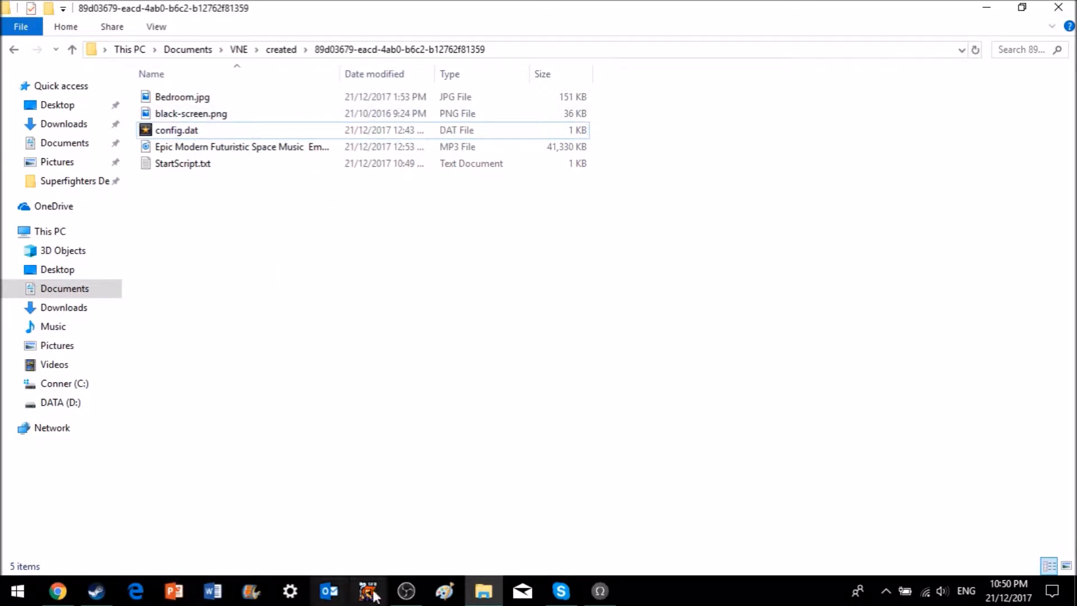
Save the Spaceship Bedroom Ambience image into the project folder as Bedroom.jpg, replacing the existing file
{"action": "left_click", "coordinate": [58, 590]}
{"action": "right_click", "coordinate": [390, 313]}
{"action": "left_click", "coordinate": [440, 472]}
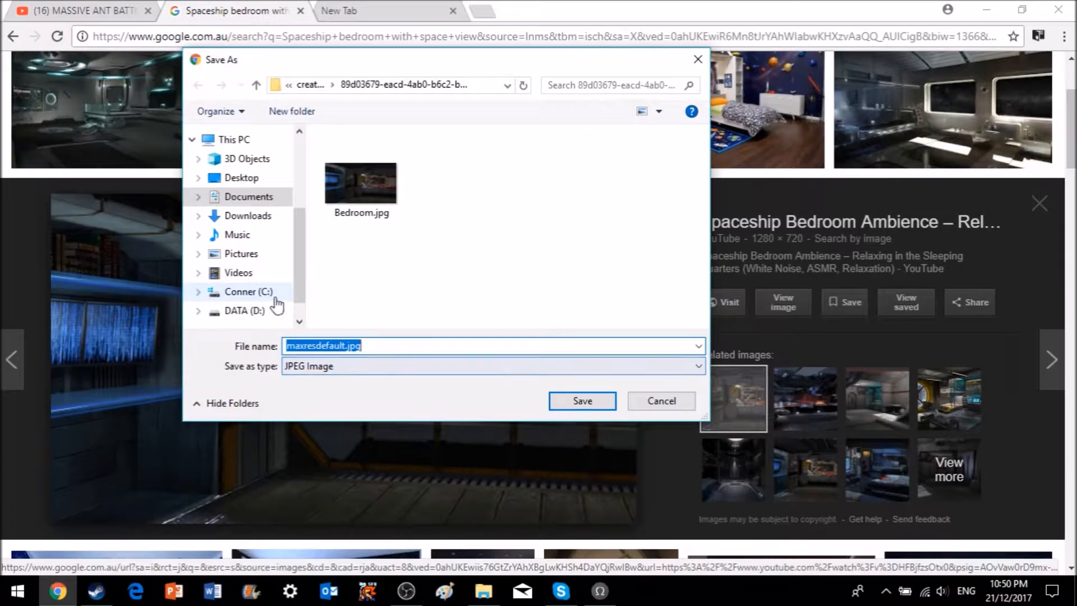
{"action": "left_click_drag", "start_coordinate": [346, 346], "coordinate": [210, 344]}
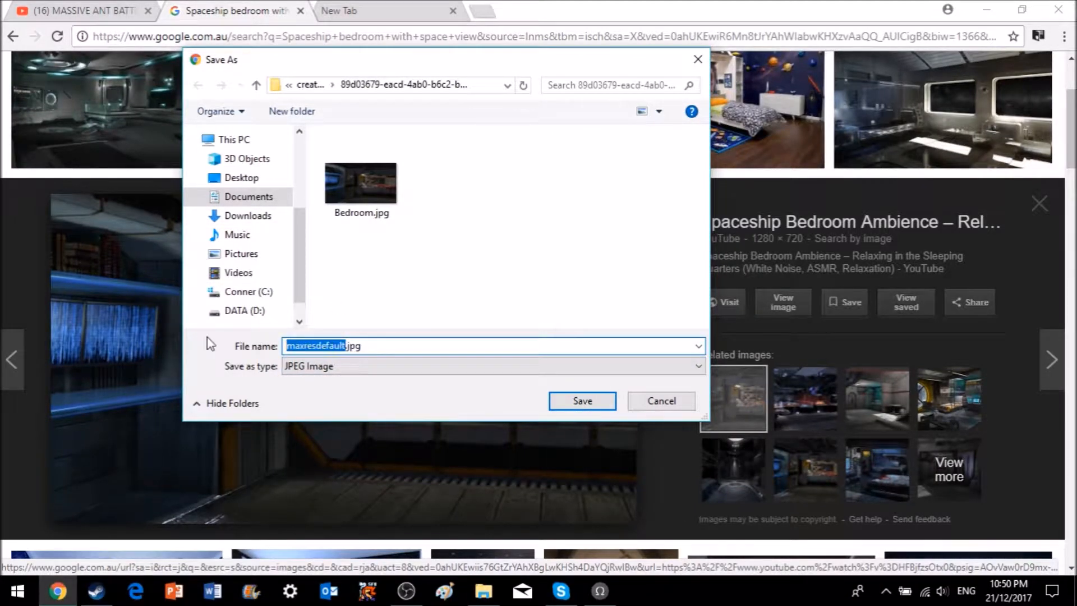
{"action": "type", "text": "bed"}
{"action": "key", "text": "BackSpace"}
{"action": "key", "text": "BackSpace"}
{"action": "key", "text": "BackSpace"}
{"action": "type", "text": "Bedroom"}
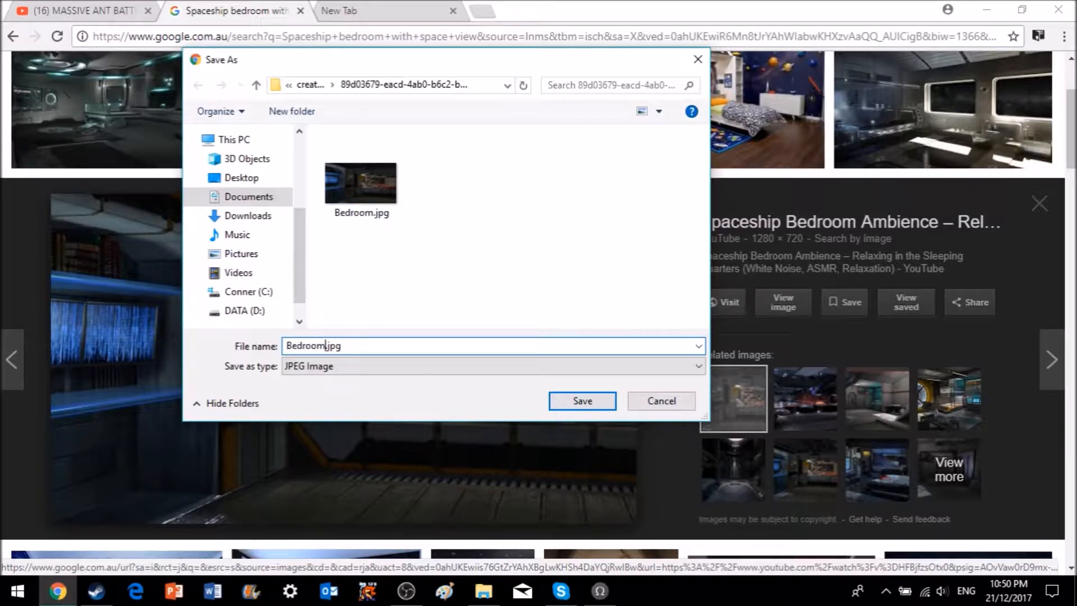
{"action": "key", "text": "Return"}
{"action": "left_click", "coordinate": [581, 298]}
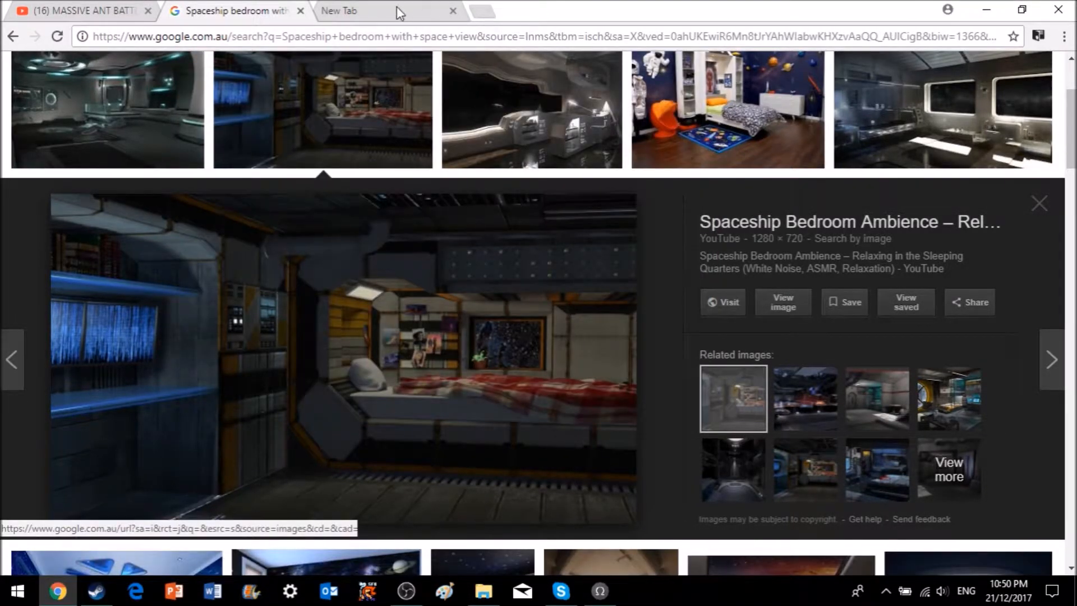
Return to the script editor and view the image tags that can be added after the [TEXT] line
{"action": "left_click", "coordinate": [986, 10]}
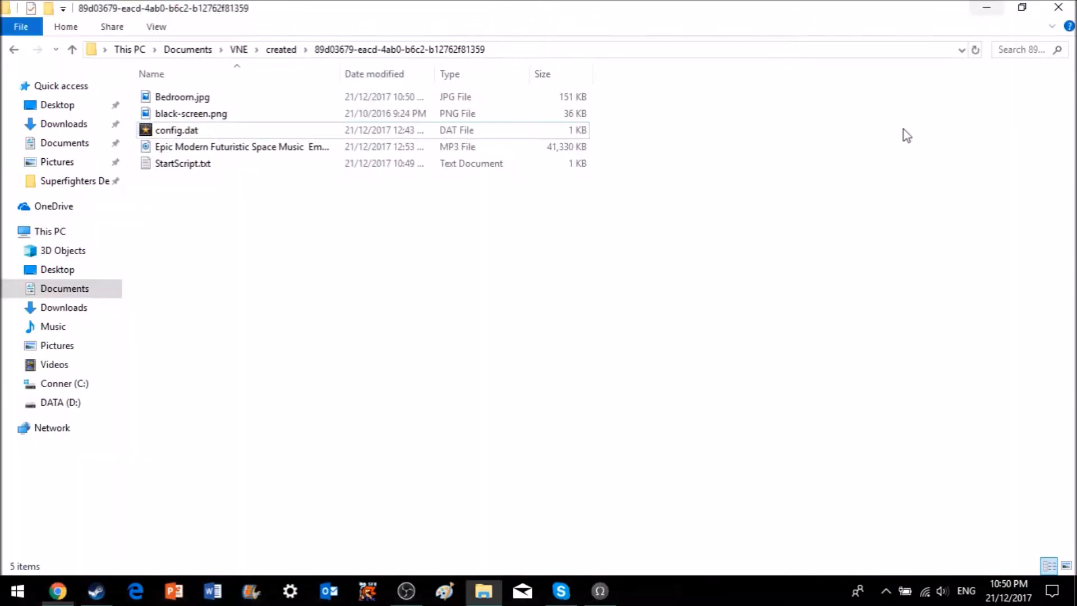
{"action": "left_click", "coordinate": [986, 7]}
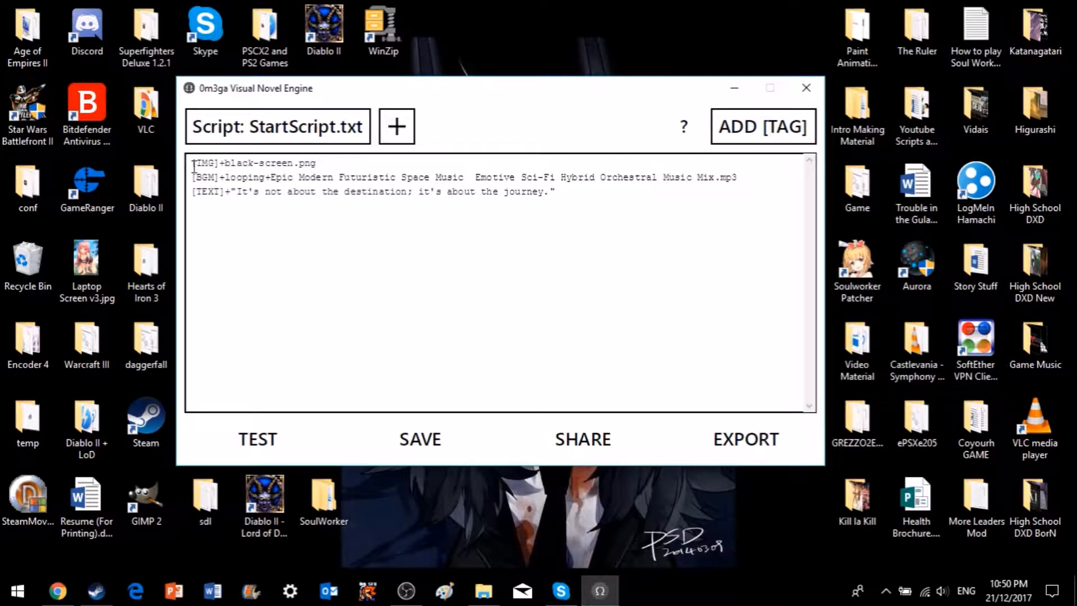
{"action": "left_click", "coordinate": [593, 191]}
{"action": "left_click", "coordinate": [785, 130]}
{"action": "mouse_move", "coordinate": [766, 215]}
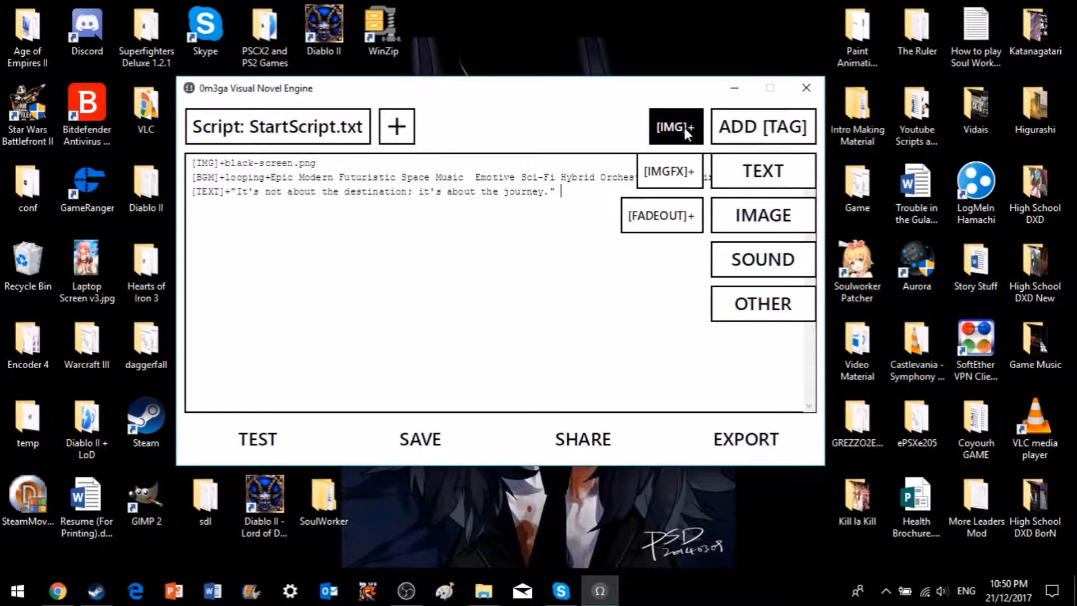
{"action": "mouse_move", "coordinate": [738, 171]}
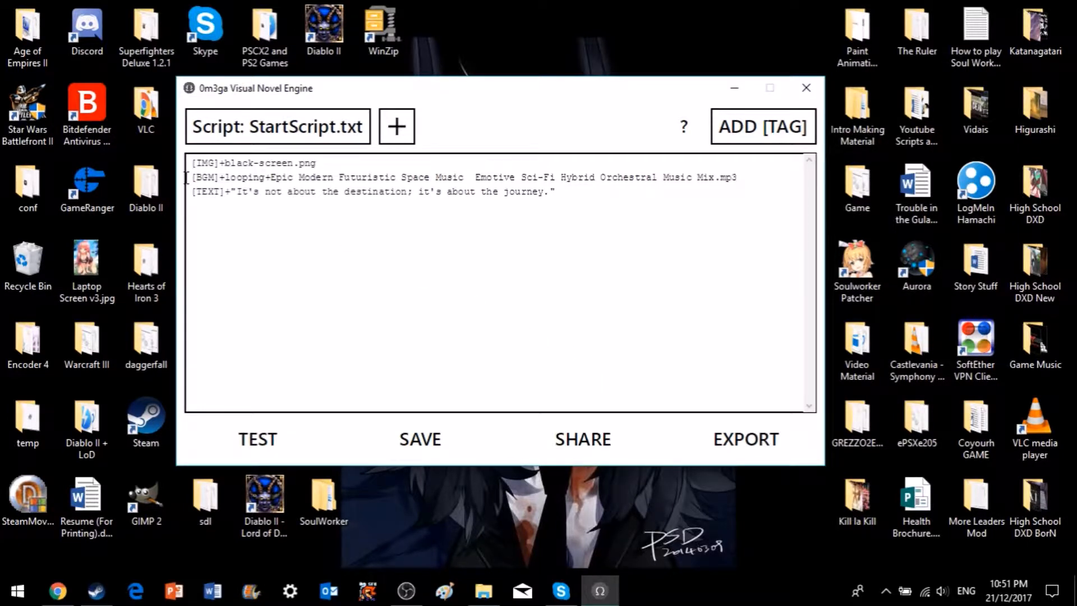
Highlight the [BGM] tag in the script and examine the sound tags available to add
{"action": "left_click_drag", "start_coordinate": [188, 179], "coordinate": [222, 178]}
{"action": "left_click", "coordinate": [730, 130]}
{"action": "left_click", "coordinate": [743, 207]}
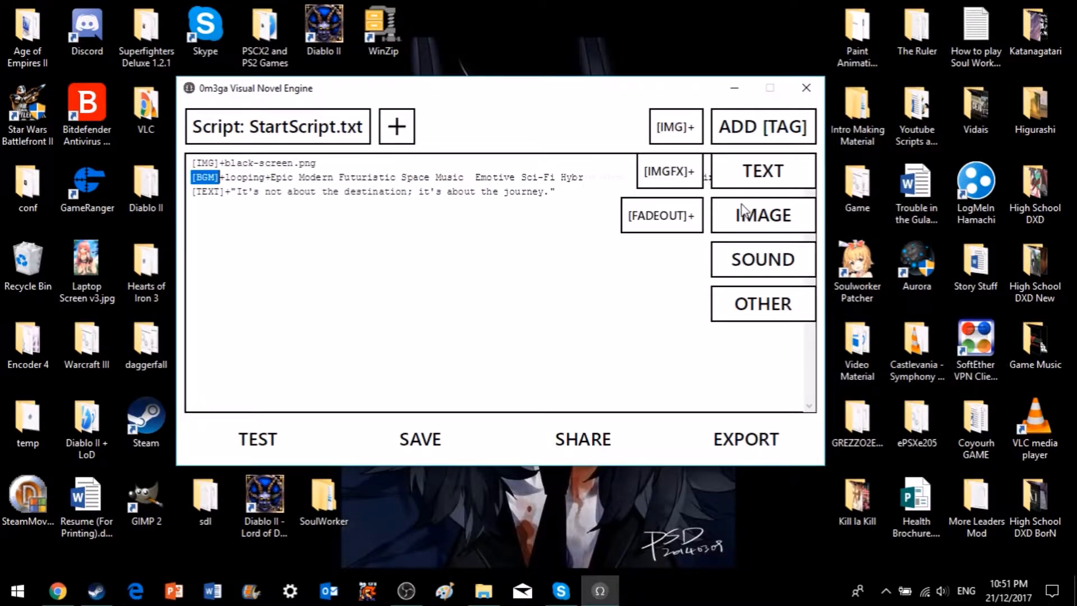
{"action": "left_click", "coordinate": [757, 257]}
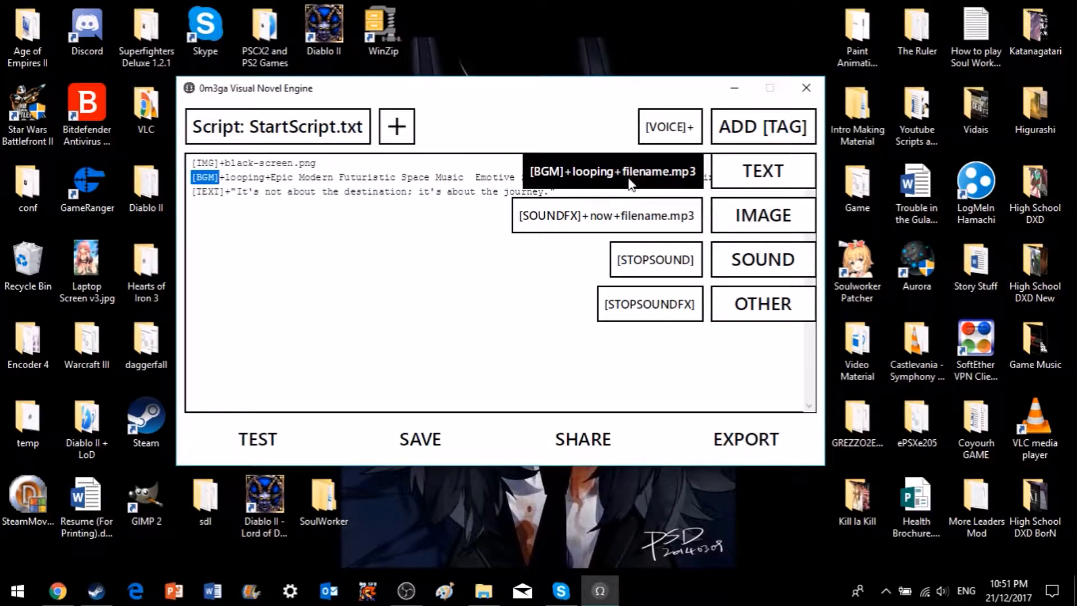
{"action": "mouse_move", "coordinate": [753, 215]}
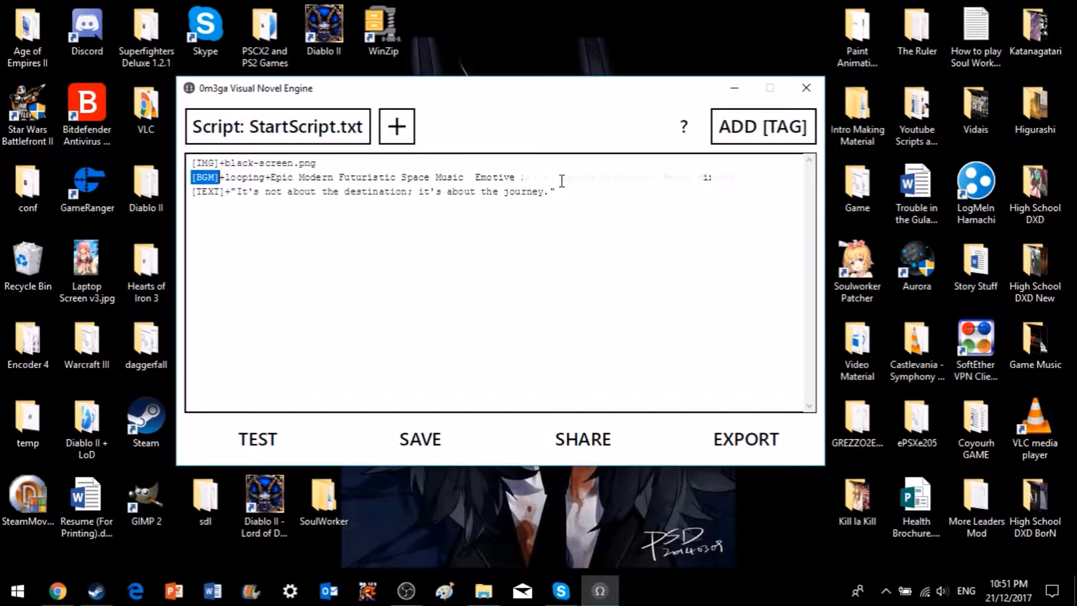
Highlight the music file's extension and its name in the [BGM] line of the script
{"action": "left_click_drag", "start_coordinate": [760, 180], "coordinate": [669, 179]}
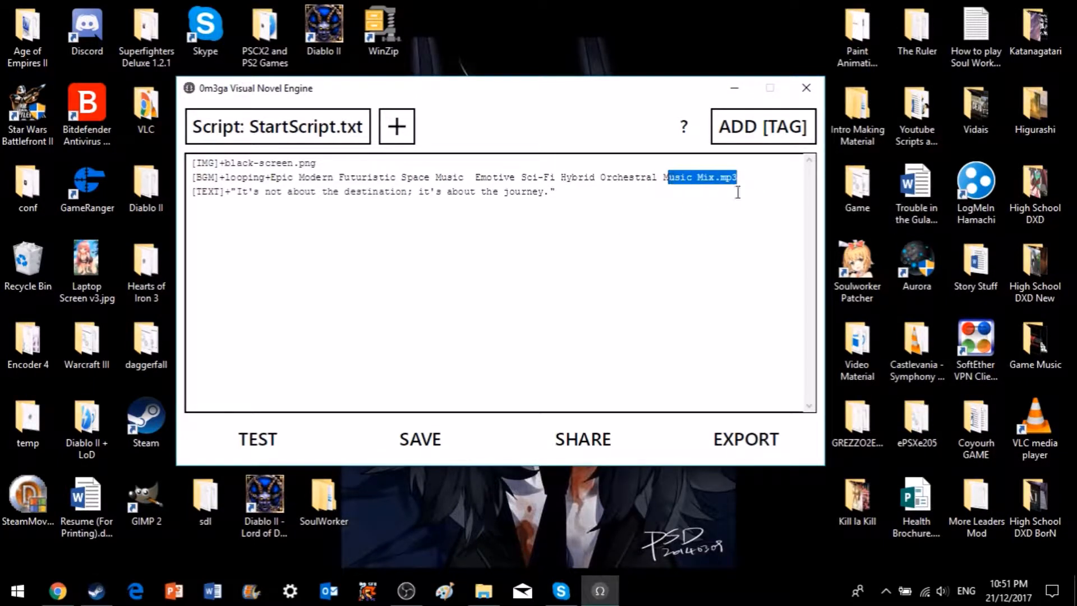
{"action": "left_click", "coordinate": [763, 188]}
{"action": "left_click", "coordinate": [762, 182]}
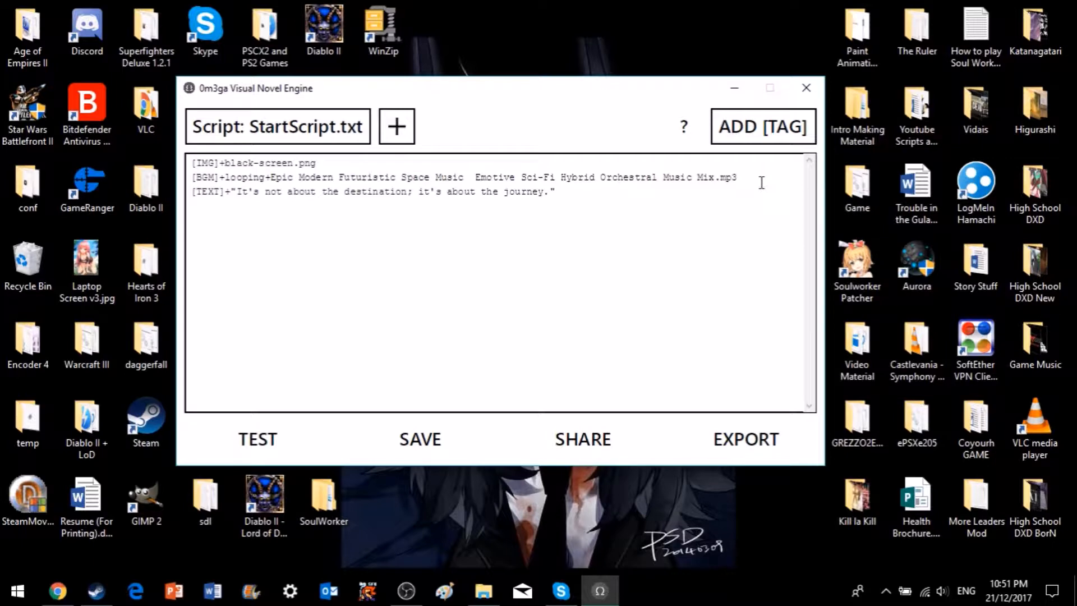
{"action": "left_click_drag", "start_coordinate": [271, 178], "coordinate": [717, 180]}
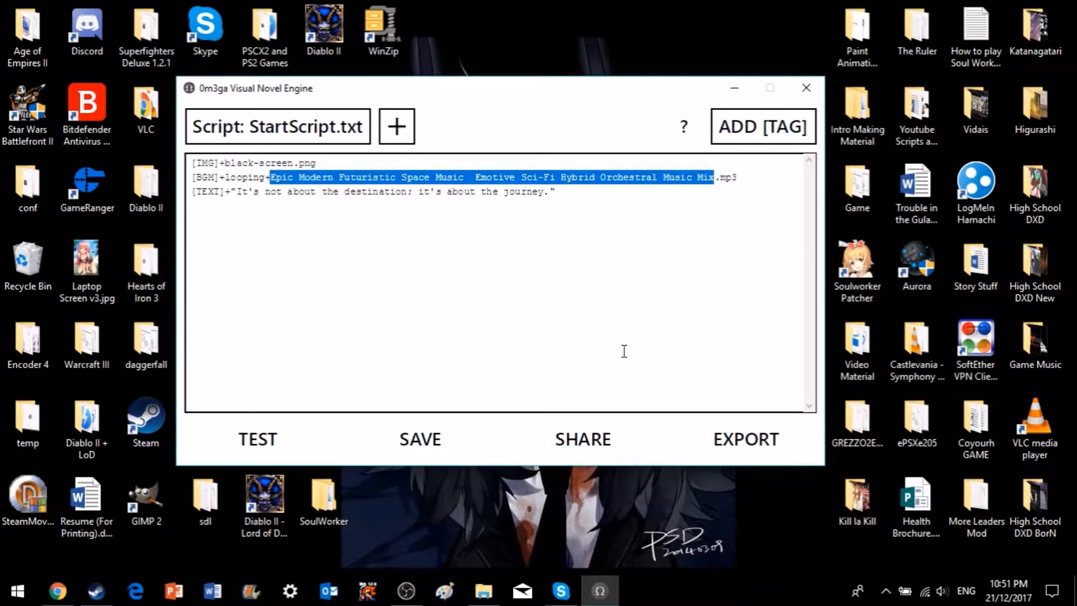
Switch to Chrome, open youtube.com in a new tab and close the downloads bar
{"action": "left_click", "coordinate": [58, 591]}
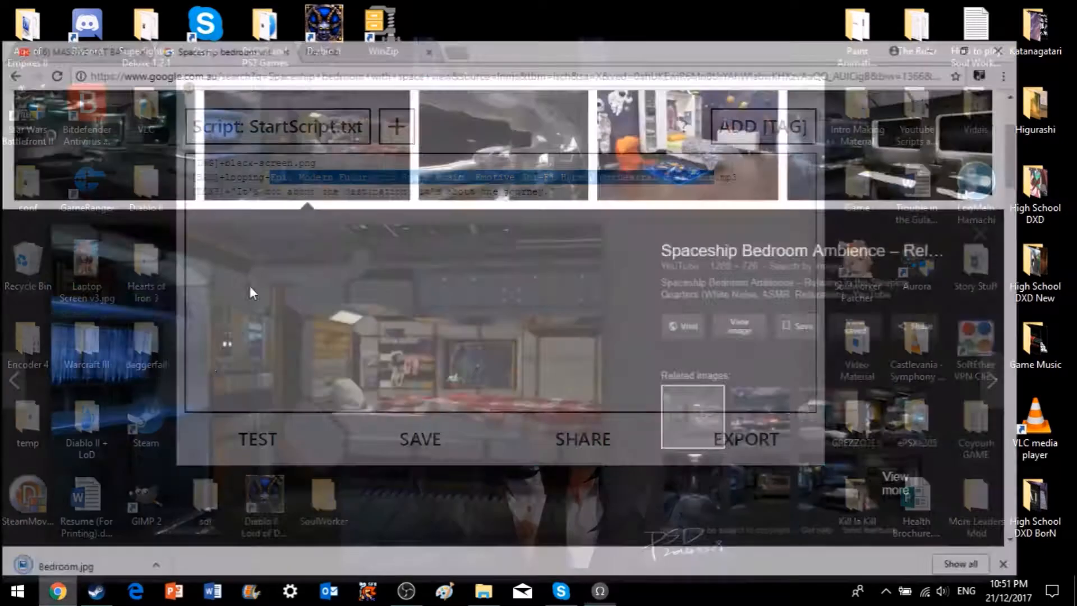
{"action": "key", "text": "ctrl+t"}
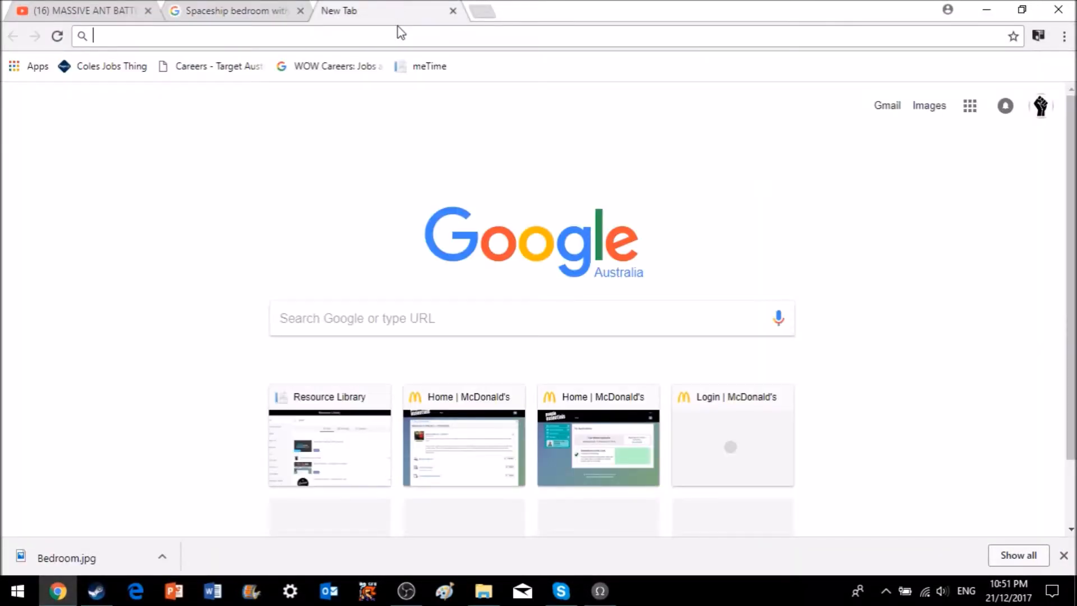
{"action": "type", "text": "youtube.com"}
{"action": "key", "text": "Return"}
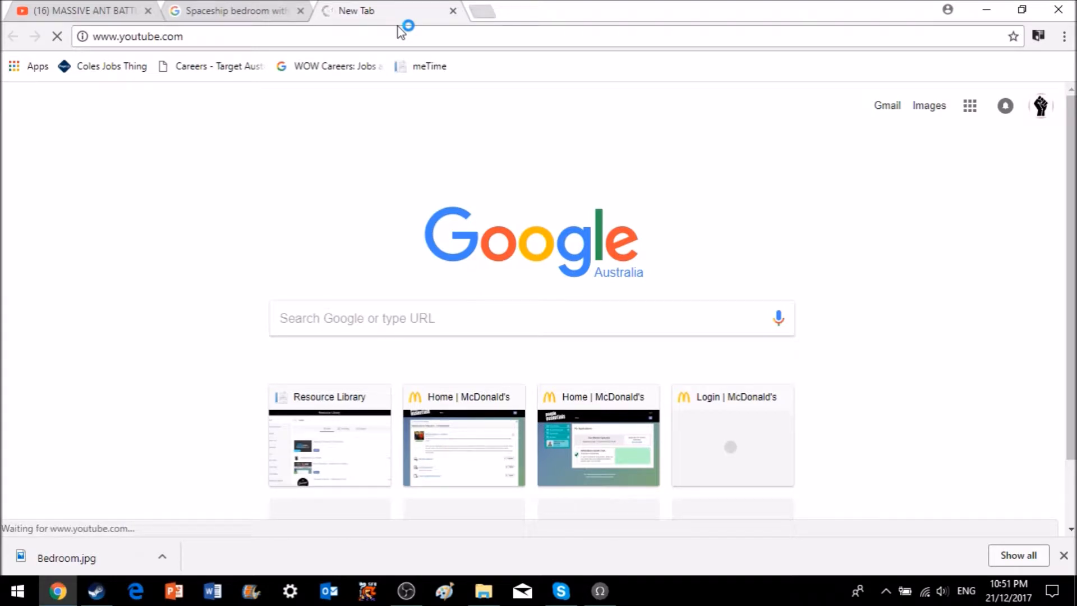
{"action": "left_click", "coordinate": [1065, 556]}
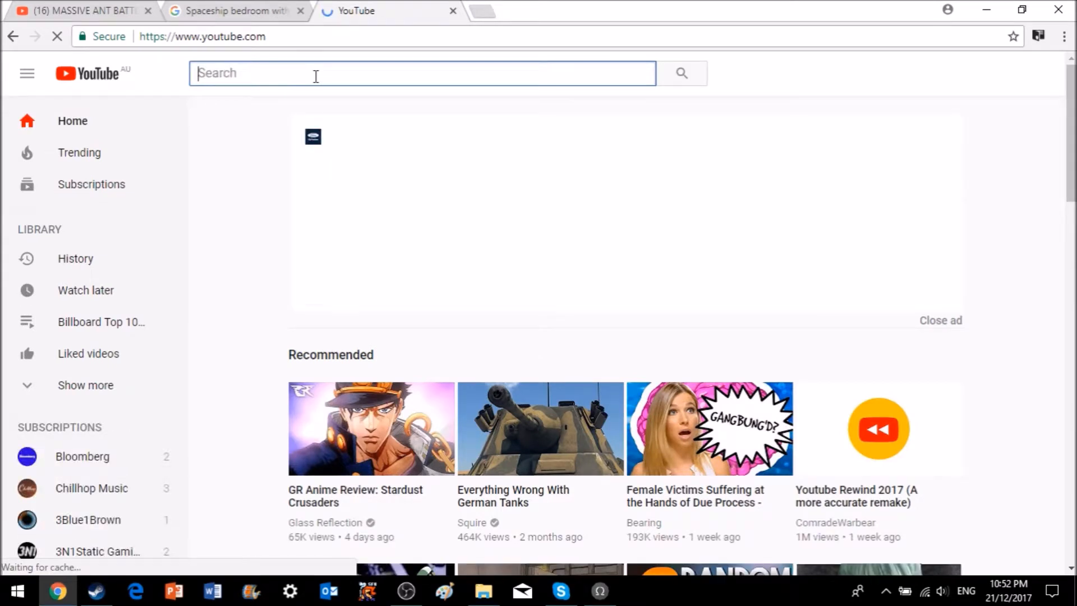
Search YouTube for "Sci Fi"
{"action": "type", "text": "Sci Di"}
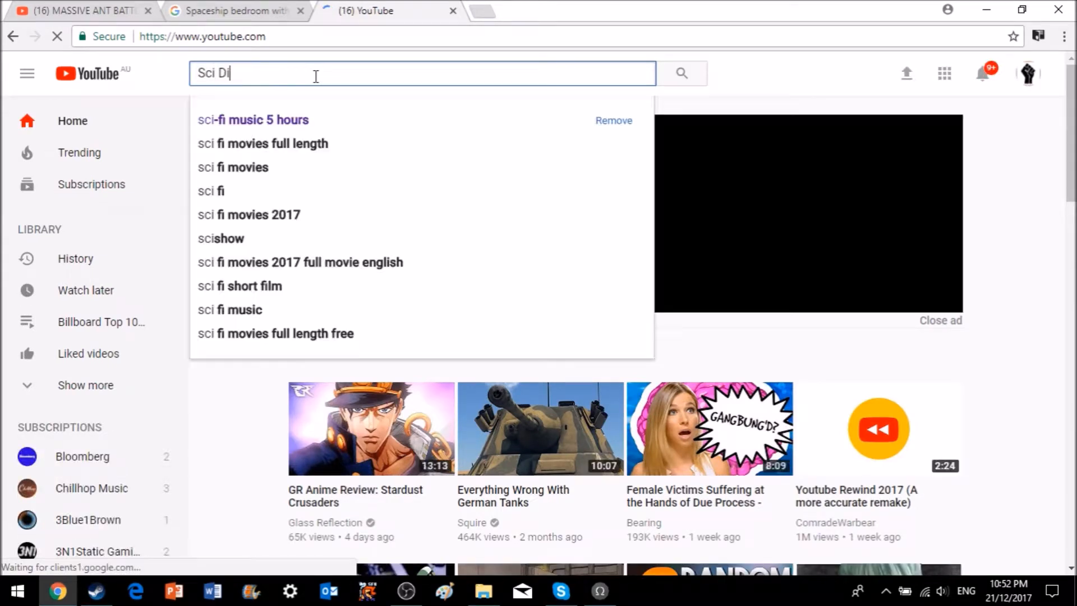
{"action": "key", "text": "BackSpace"}
{"action": "key", "text": "BackSpace"}
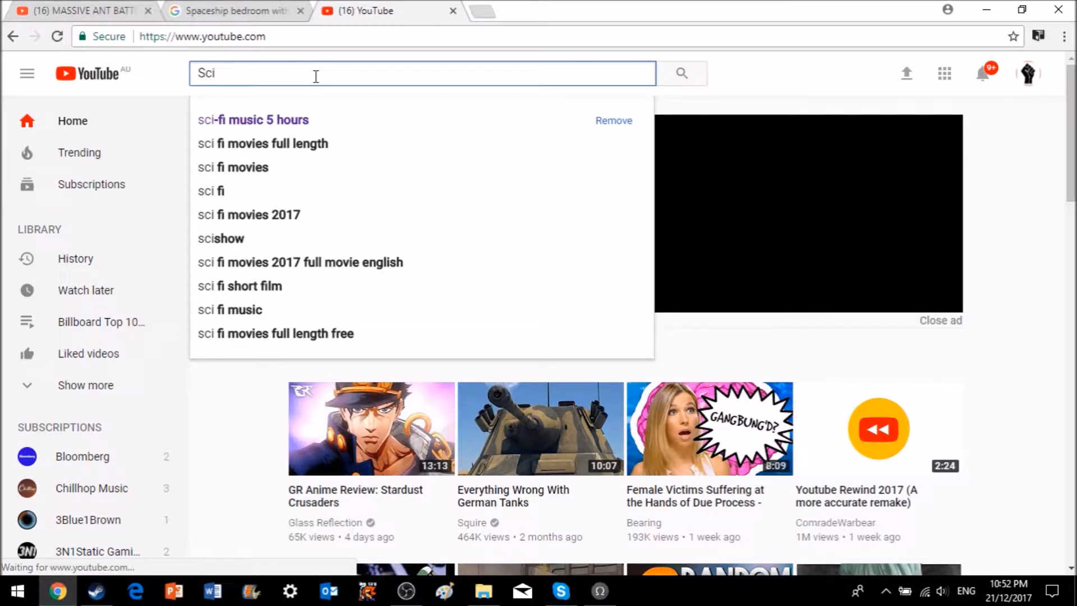
{"action": "type", "text": "Fi"}
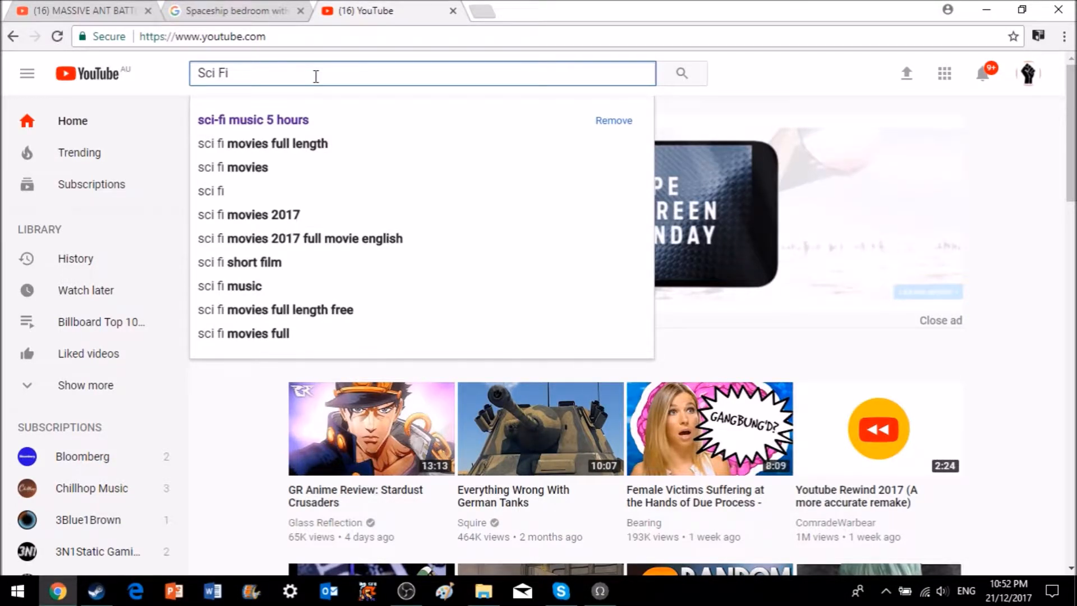
{"action": "key", "text": "Return"}
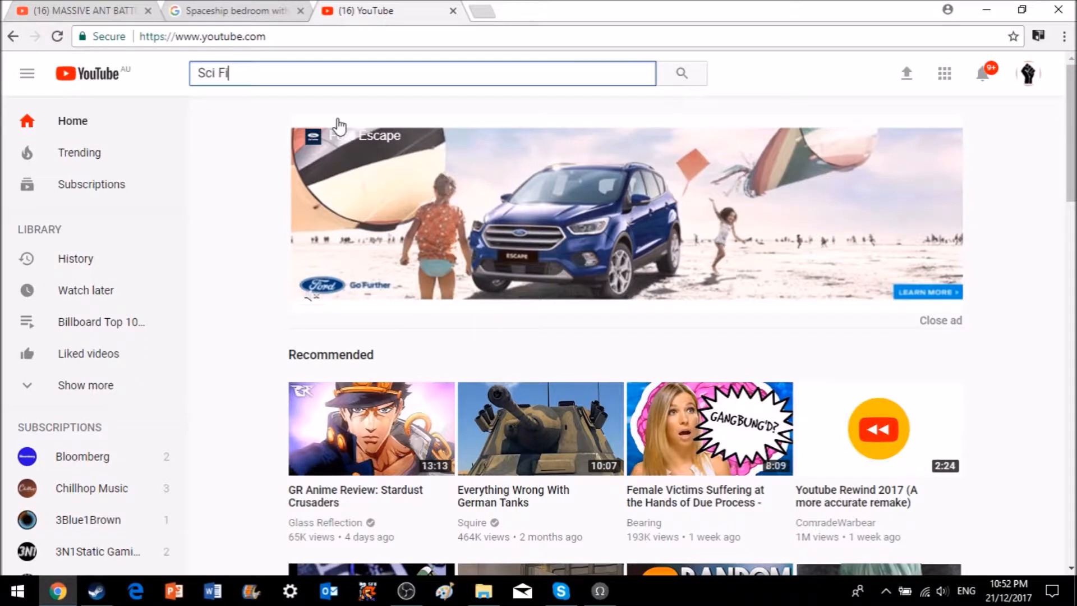
{"action": "left_click", "coordinate": [691, 70]}
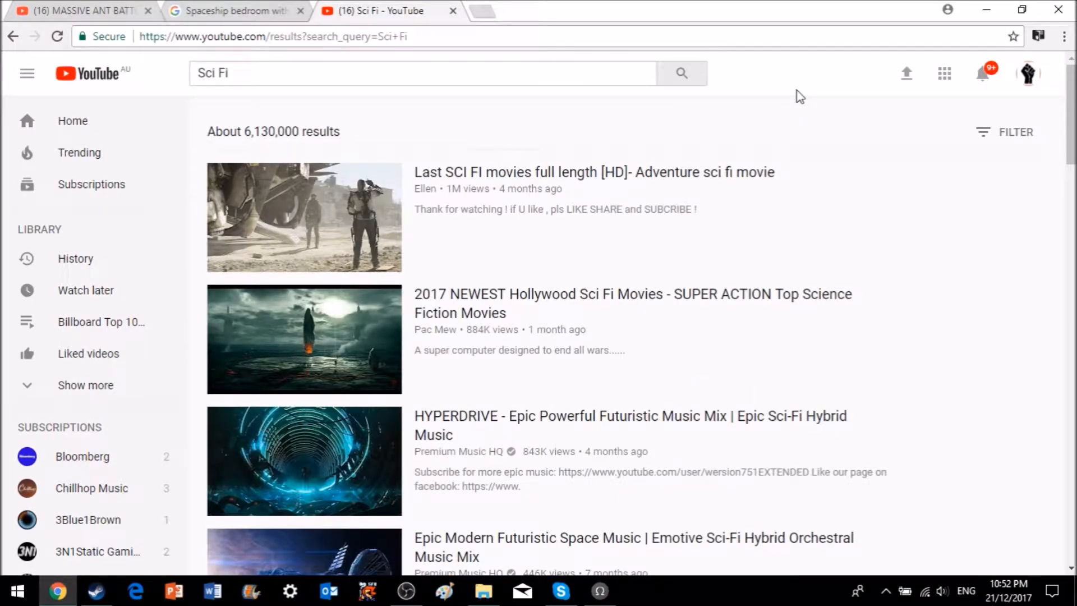
Open the HYPERDRIVE - Epic Powerful Futuristic Music Mix video, play past the ad and bring up the video's URL copy options
{"action": "left_click", "coordinate": [722, 425]}
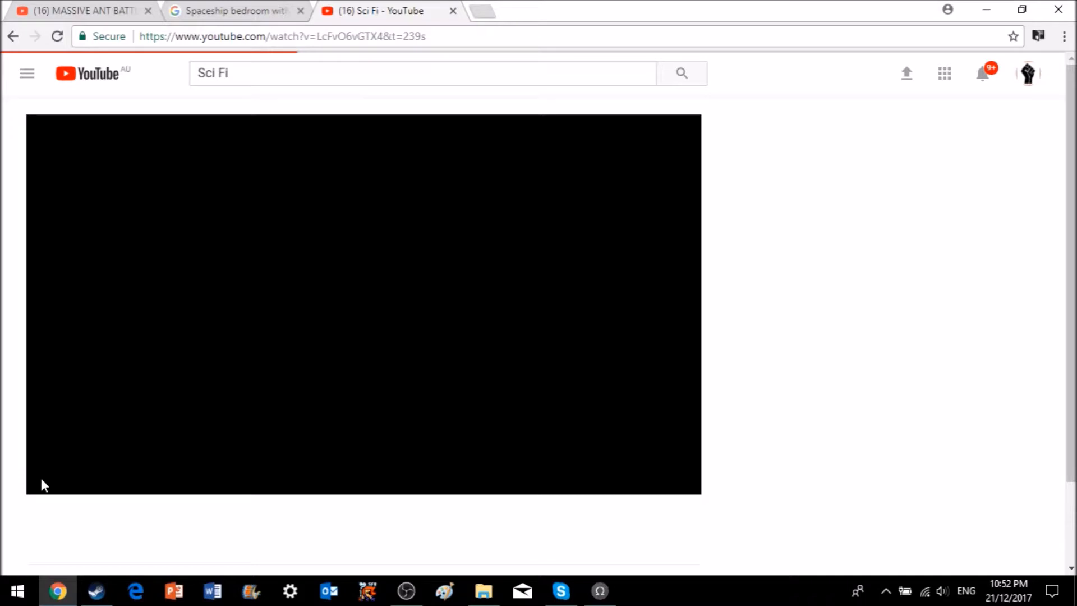
{"action": "right_click", "coordinate": [217, 312]}
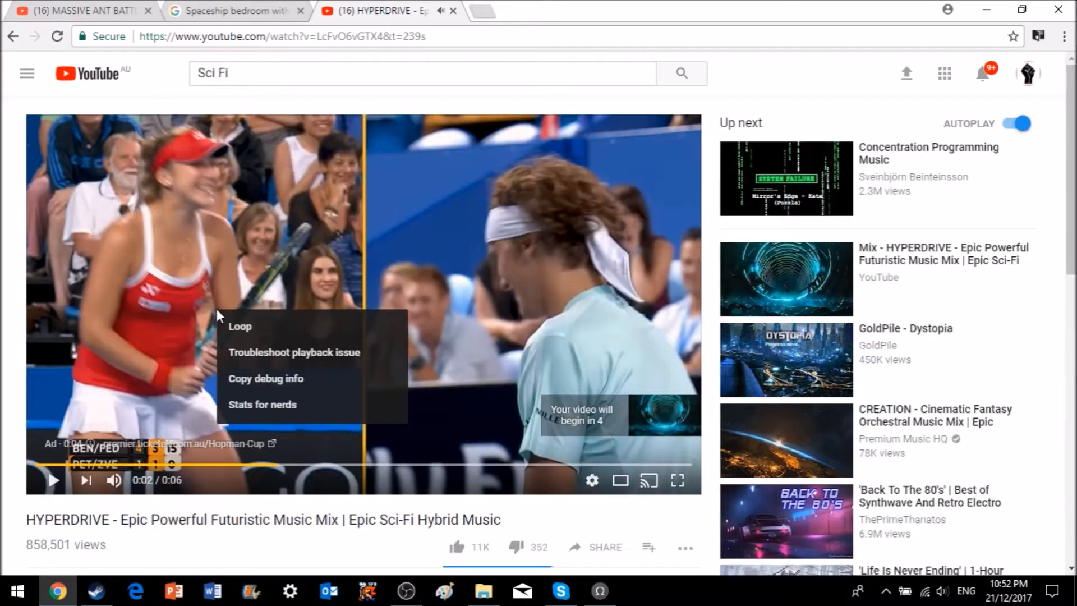
{"action": "left_click", "coordinate": [53, 481]}
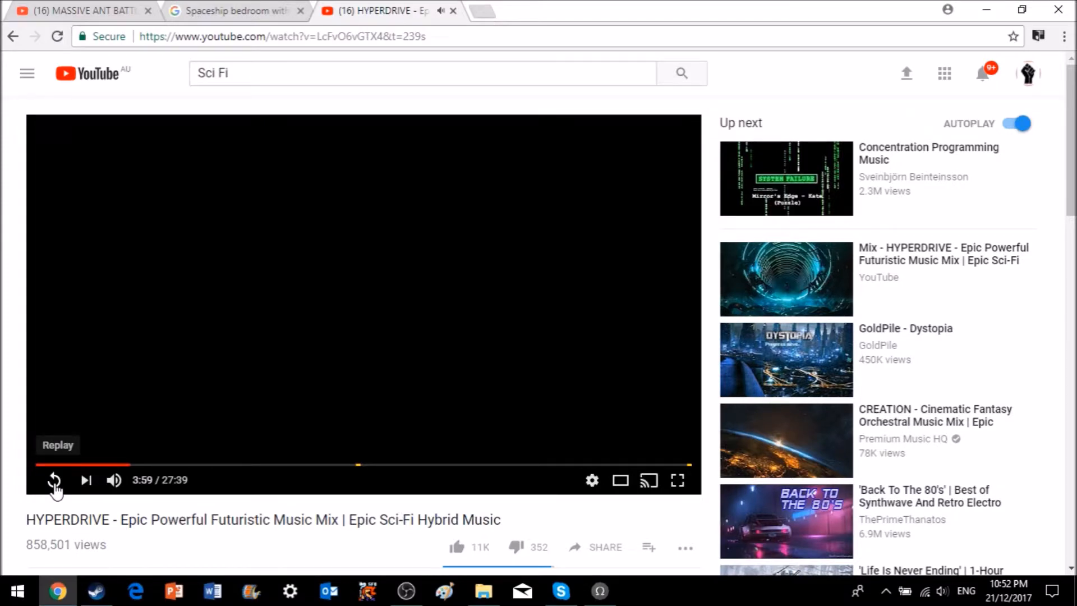
{"action": "right_click", "coordinate": [306, 333]}
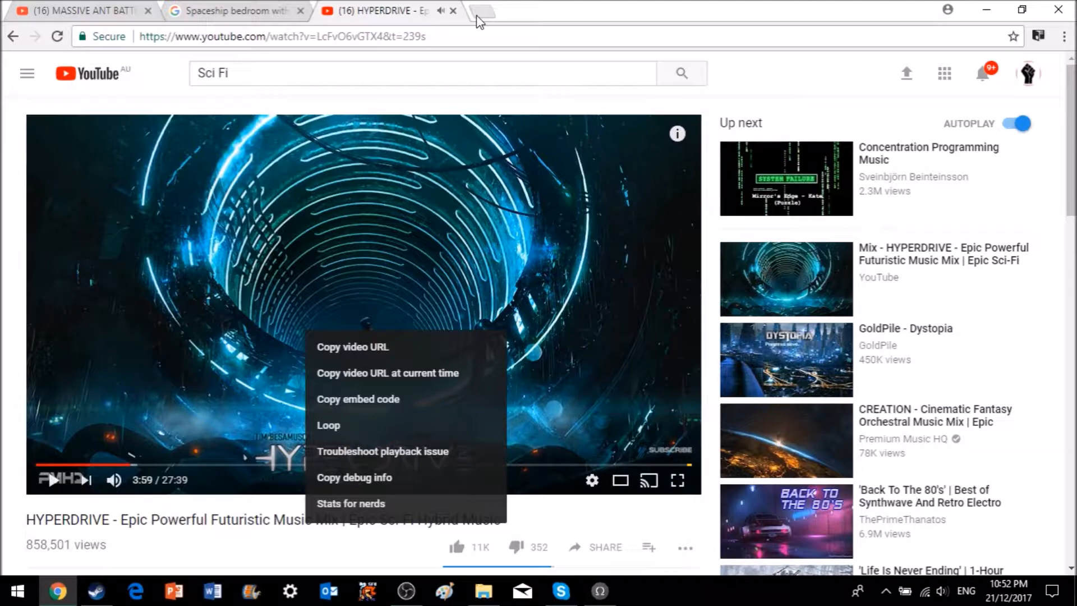
Search Google for "youtube to mp3" in the tab showing the HYPERDRIVE video
{"action": "left_click", "coordinate": [479, 31]}
{"action": "type", "text": "yout"}
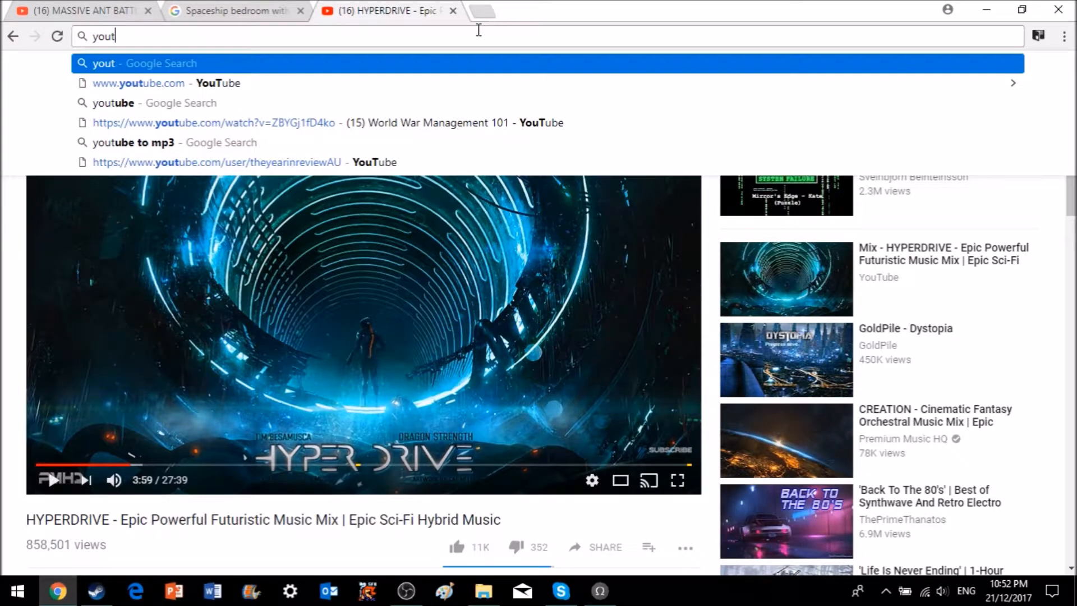
{"action": "type", "text": "ube to mp3"}
{"action": "key", "text": "Return"}
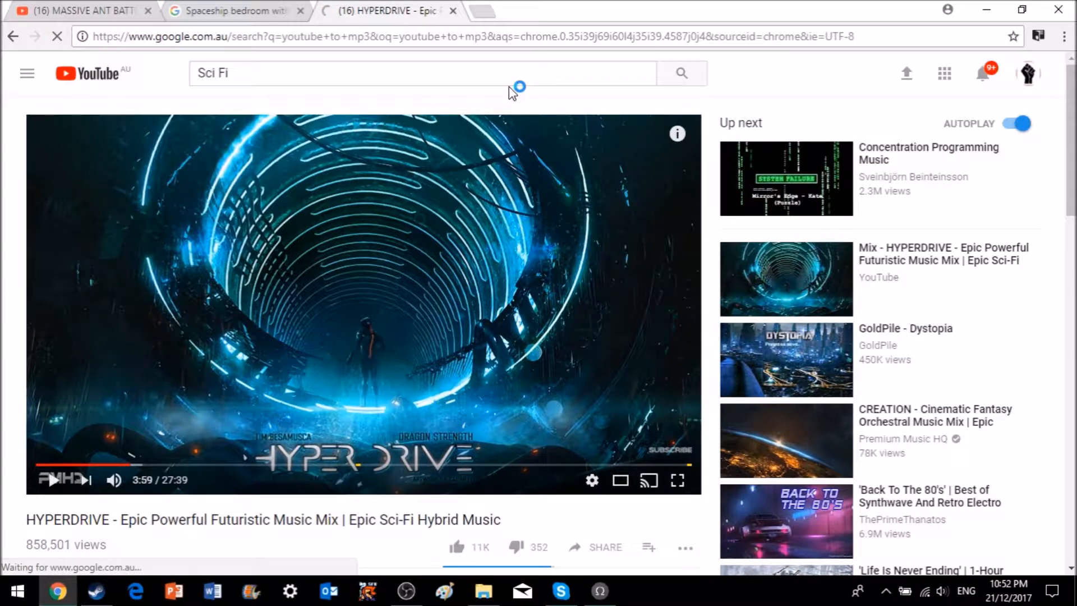
Open the YouTube to MP3 Converter search result from onlinevideoconverter.com
{"action": "scroll", "coordinate": [397, 325], "scroll_direction": "down", "scroll_amount": 2}
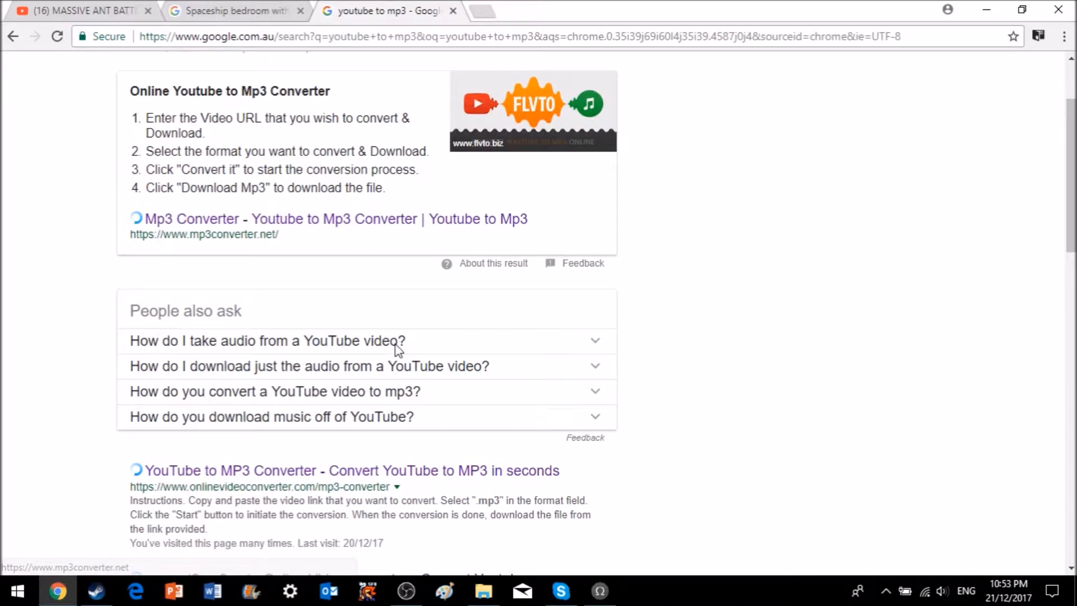
{"action": "scroll", "coordinate": [398, 348], "scroll_direction": "down", "scroll_amount": 3}
{"action": "left_click_drag", "start_coordinate": [157, 289], "coordinate": [335, 290]}
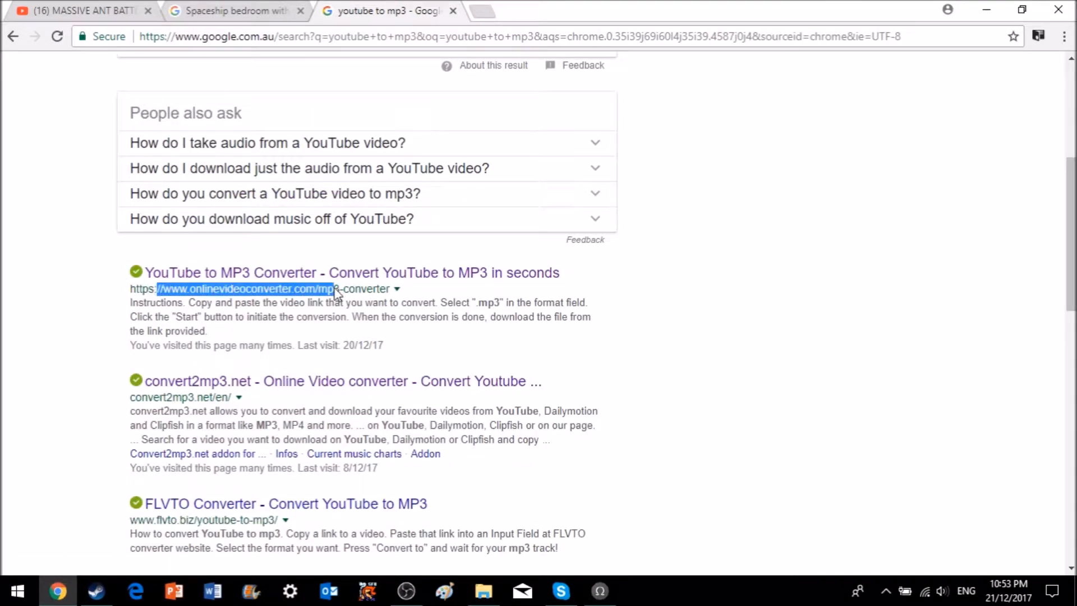
{"action": "left_click", "coordinate": [341, 272]}
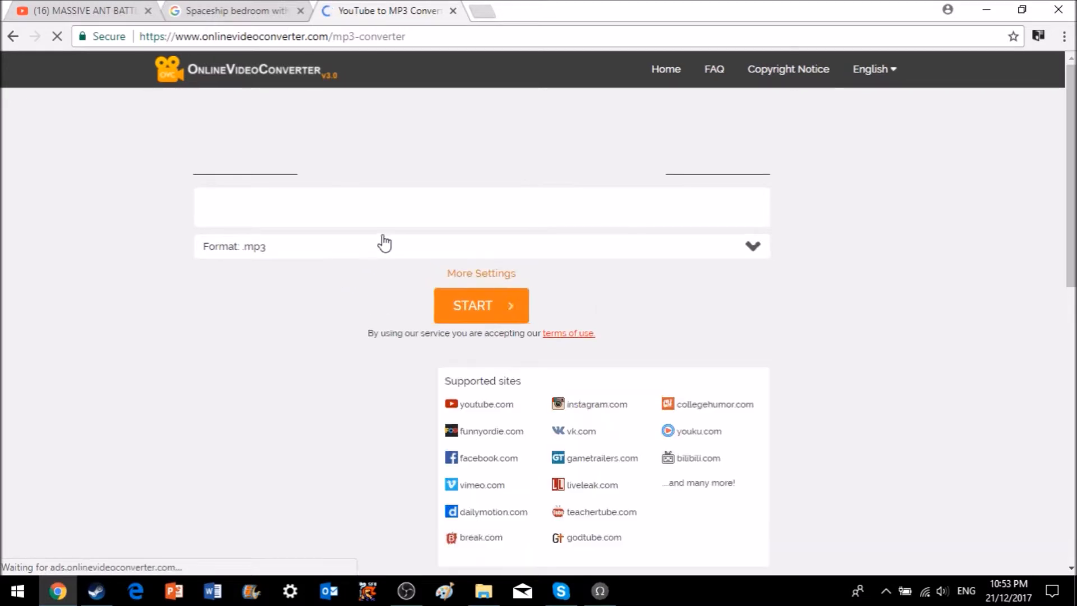
Copy the URL of the MASSIVE ANT BATTLES video and paste it into the converter's link field
{"action": "left_click", "coordinate": [408, 215]}
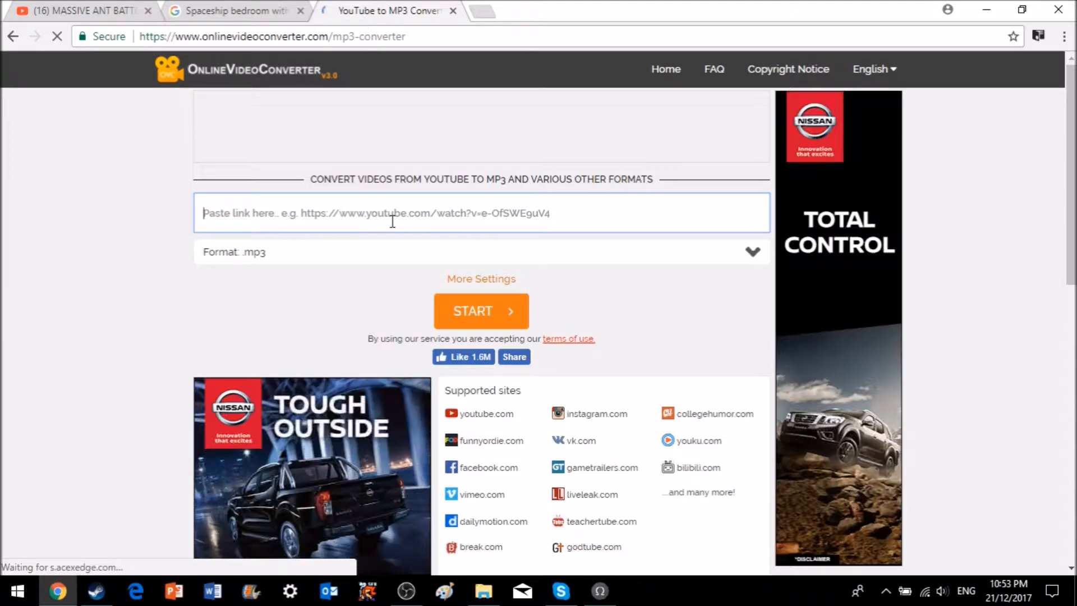
{"action": "left_click", "coordinate": [83, 7]}
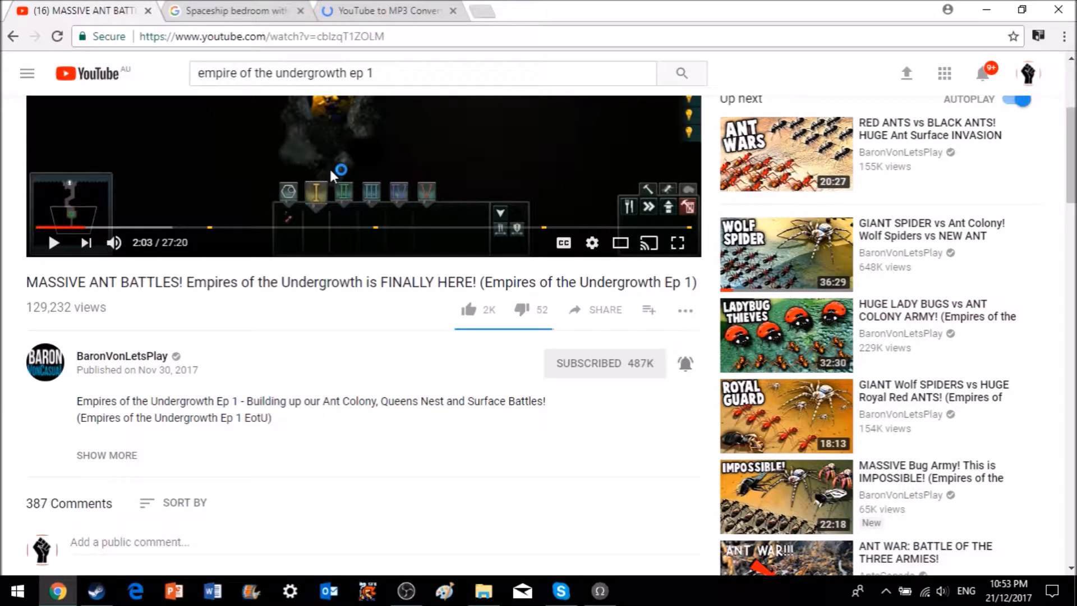
{"action": "right_click", "coordinate": [328, 166]}
{"action": "left_click", "coordinate": [363, 183]}
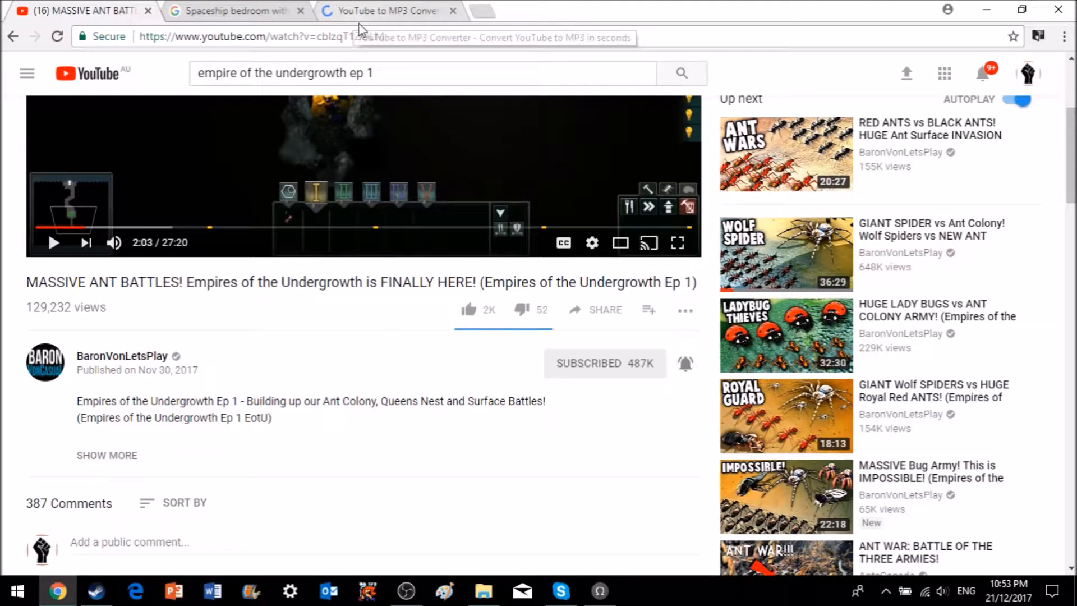
{"action": "left_click", "coordinate": [359, 24]}
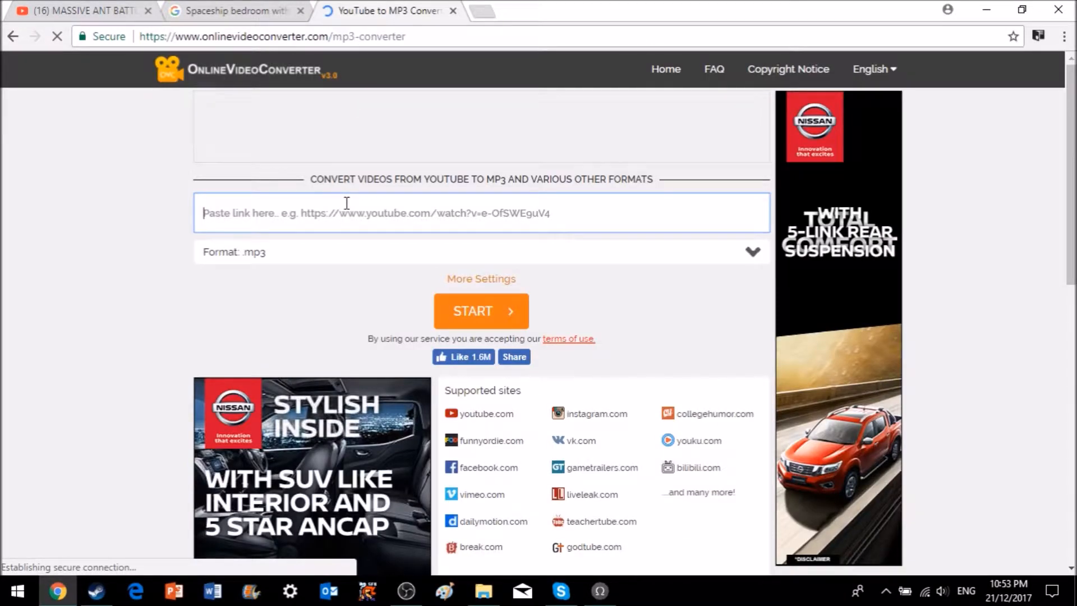
{"action": "type", "text": "https://youtu.be/cblzqT1ZOLM"}
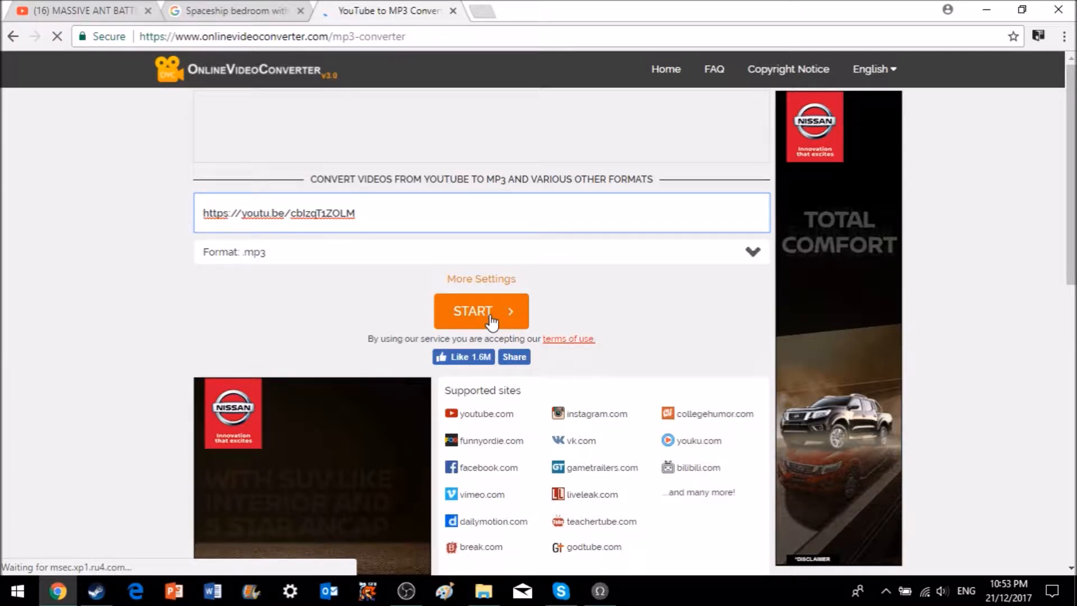
Convert the linked video to .mp3, download the file and show it in the Downloads folder
{"action": "left_click", "coordinate": [489, 317]}
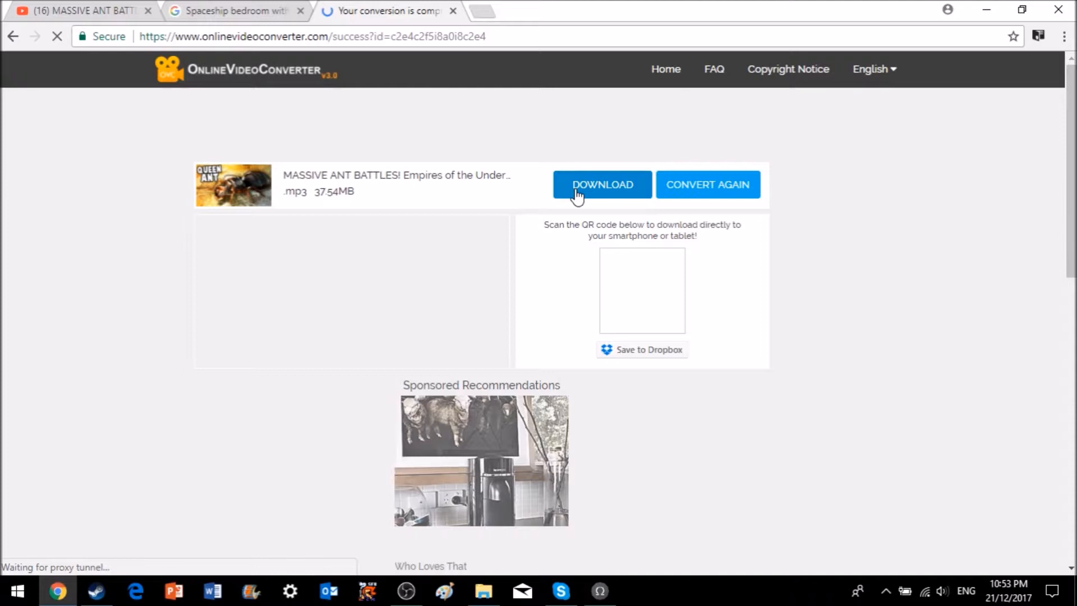
{"action": "left_click", "coordinate": [576, 190]}
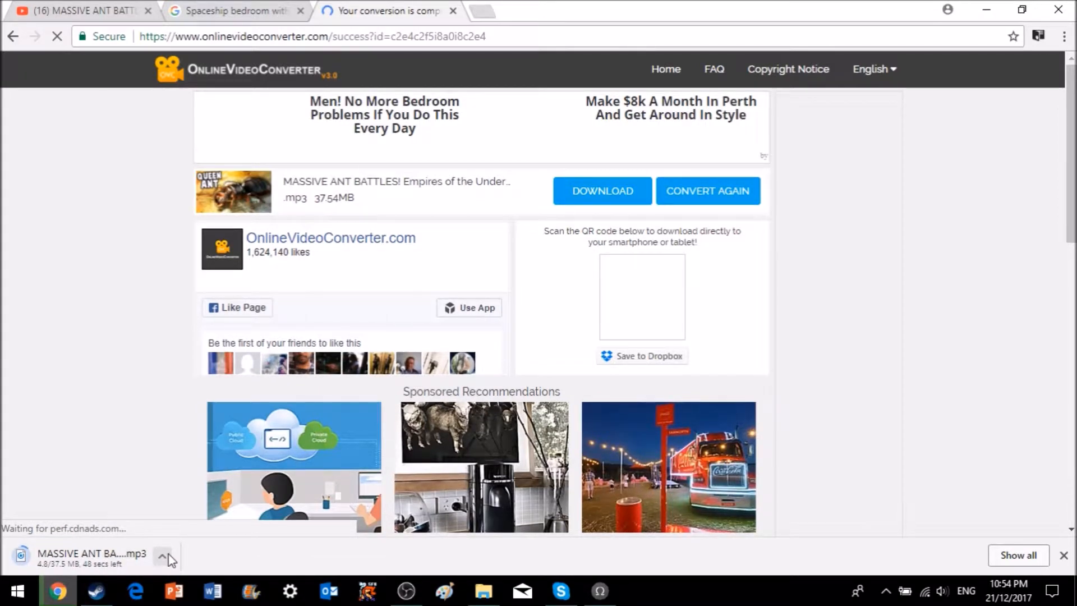
{"action": "left_click", "coordinate": [168, 554]}
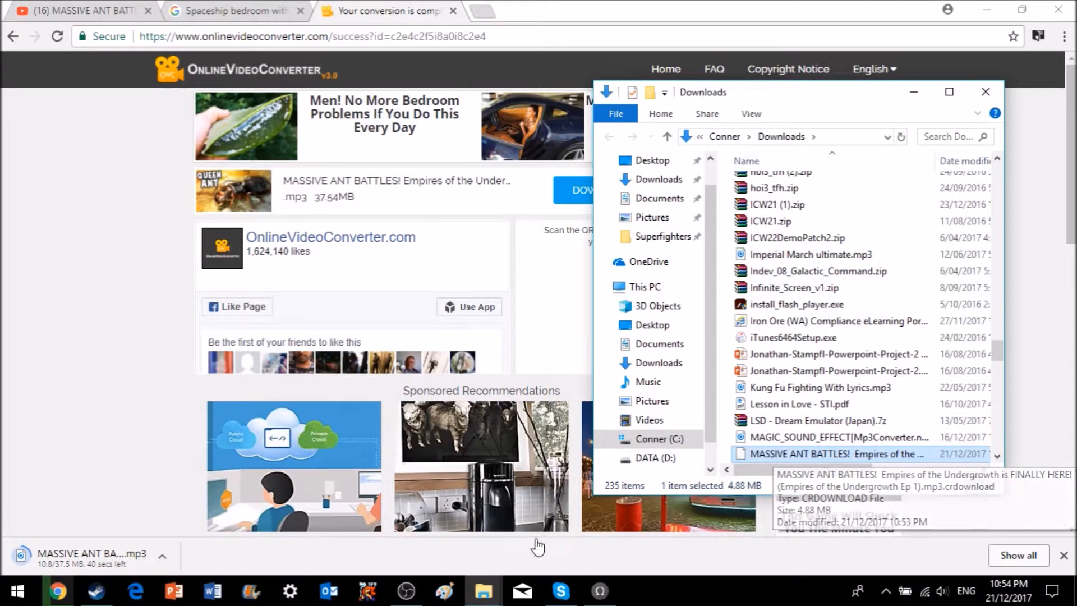
Place the project folder window beside the Downloads window and try to move the MASSIVE ANT BATTLES file into it
{"action": "left_click", "coordinate": [486, 596]}
{"action": "left_click", "coordinate": [469, 549]}
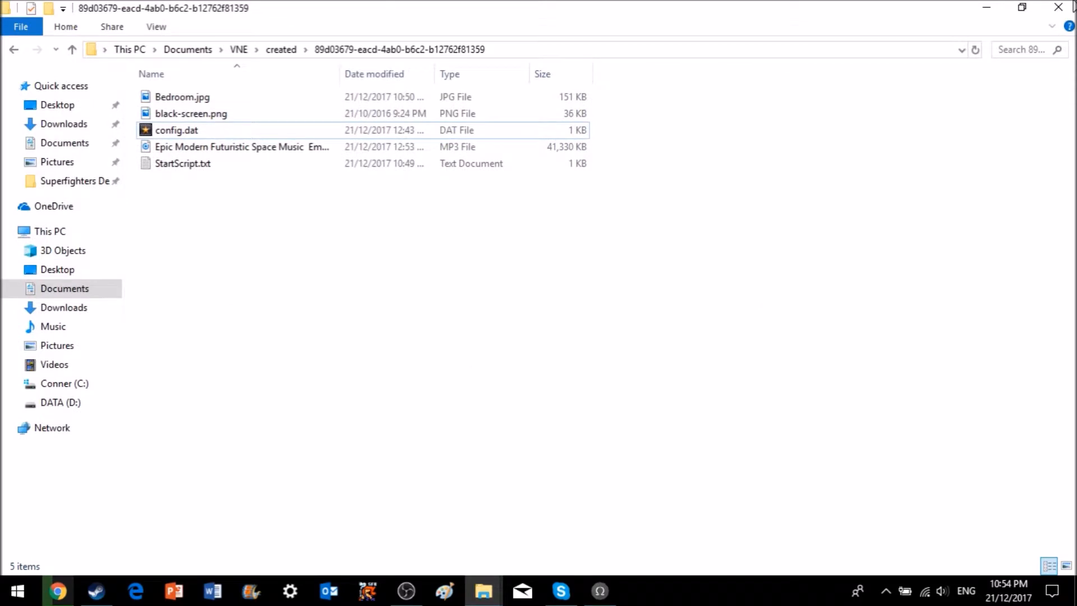
{"action": "left_click", "coordinate": [1022, 8]}
{"action": "left_click_drag", "start_coordinate": [729, 64], "coordinate": [268, 78]}
{"action": "left_click_drag", "start_coordinate": [805, 455], "coordinate": [384, 348]}
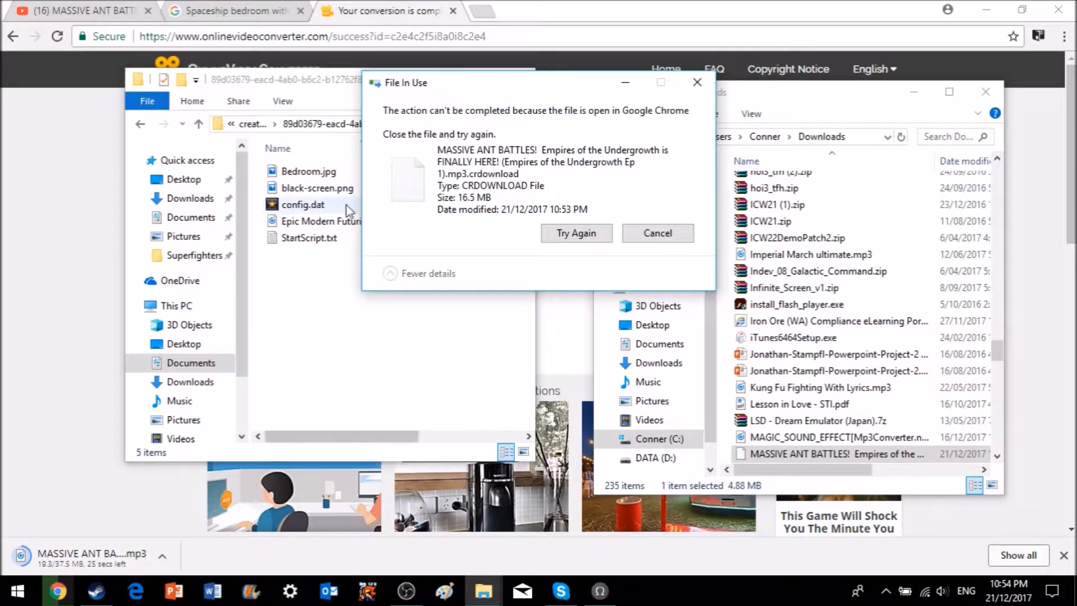
{"action": "left_click", "coordinate": [650, 235]}
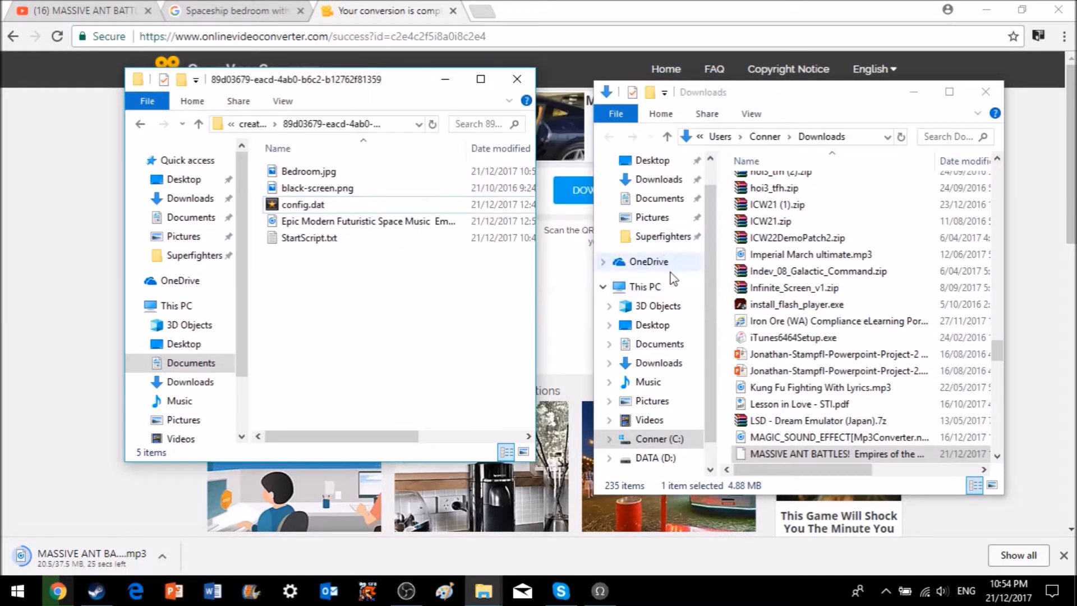
Rename the Epic Modern Futuristic Space Music file in the project folder as Sci-Fi Music.mp3
{"action": "left_click", "coordinate": [377, 224]}
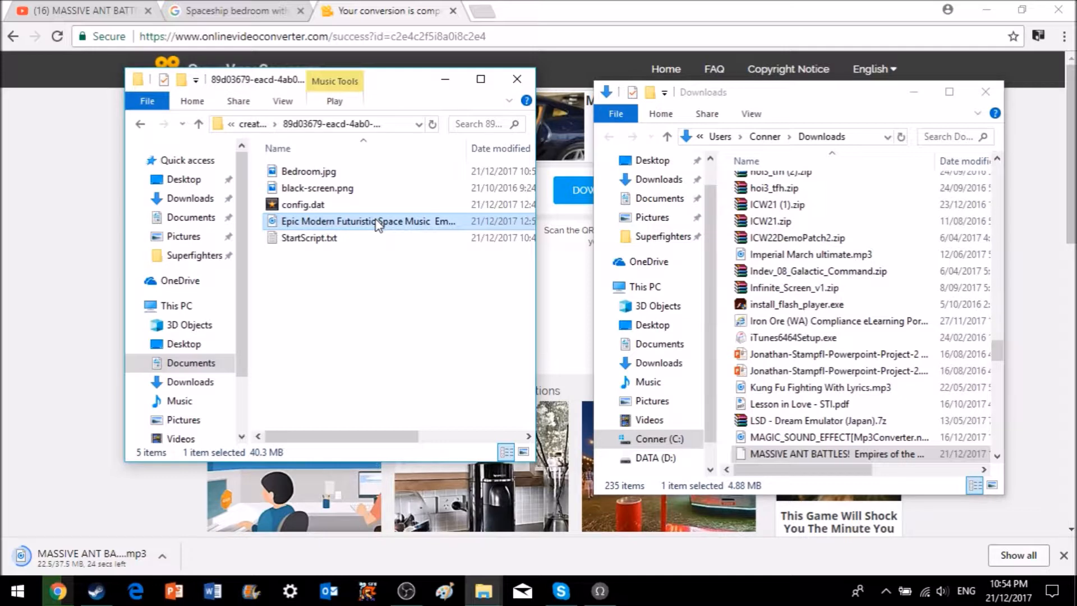
{"action": "right_click", "coordinate": [376, 223]}
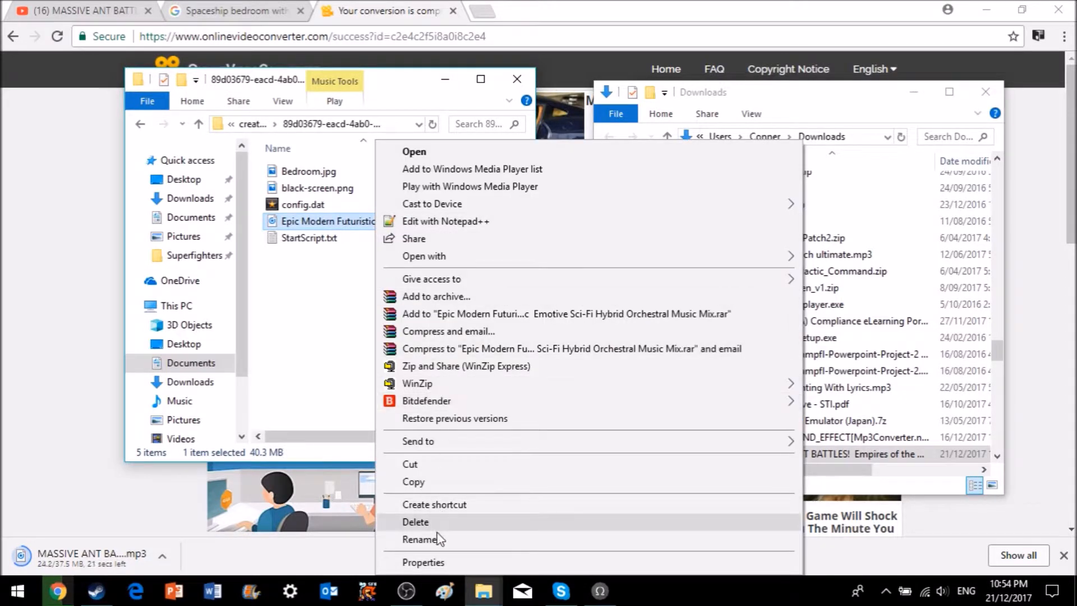
{"action": "left_click", "coordinate": [419, 539]}
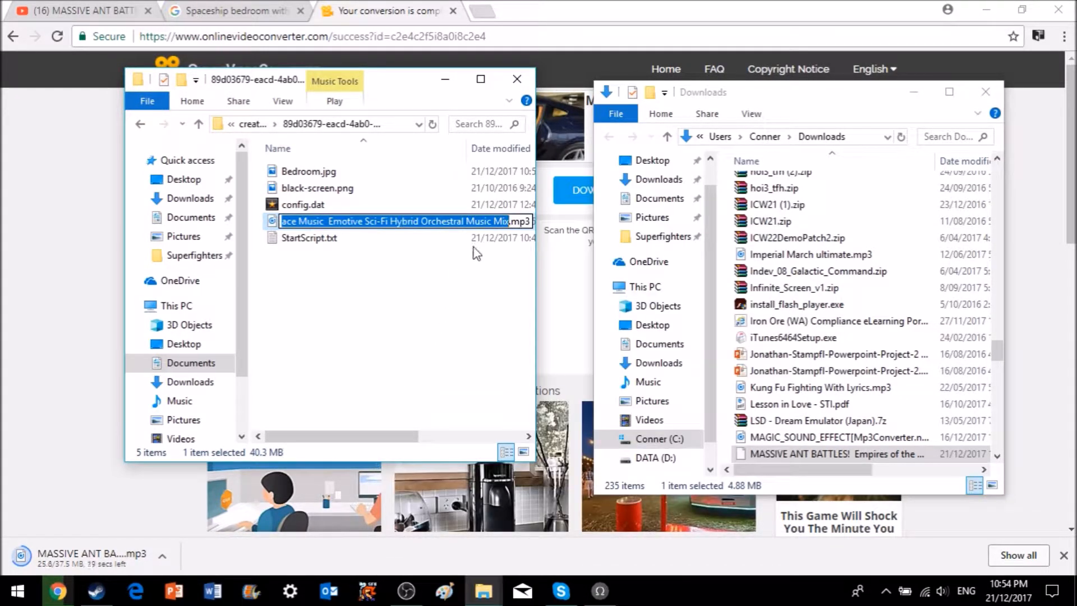
{"action": "type", "text": "Sc"}
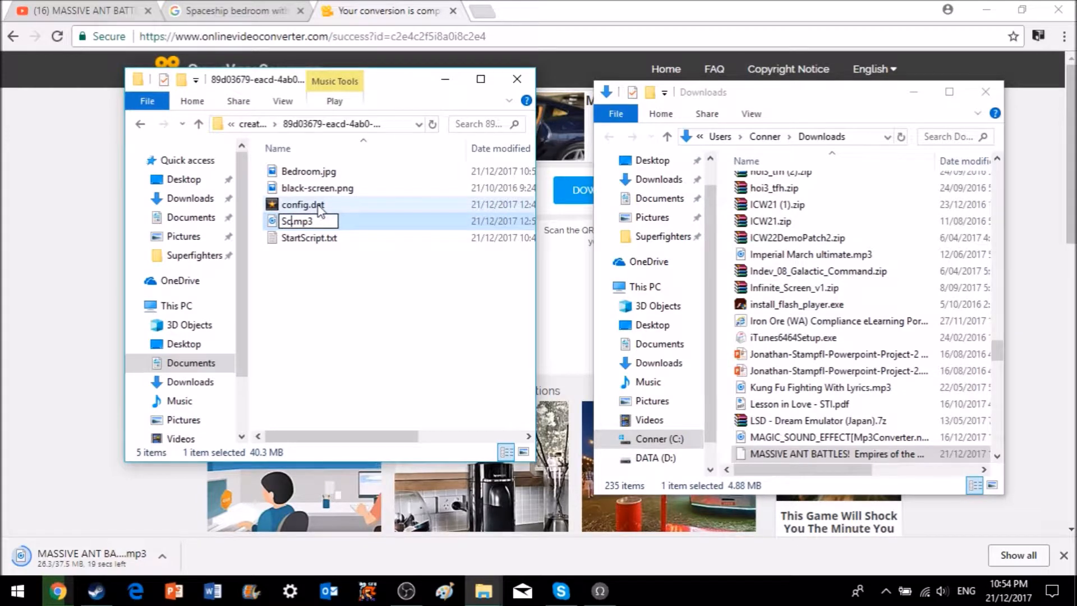
{"action": "type", "text": "i-Fi M"}
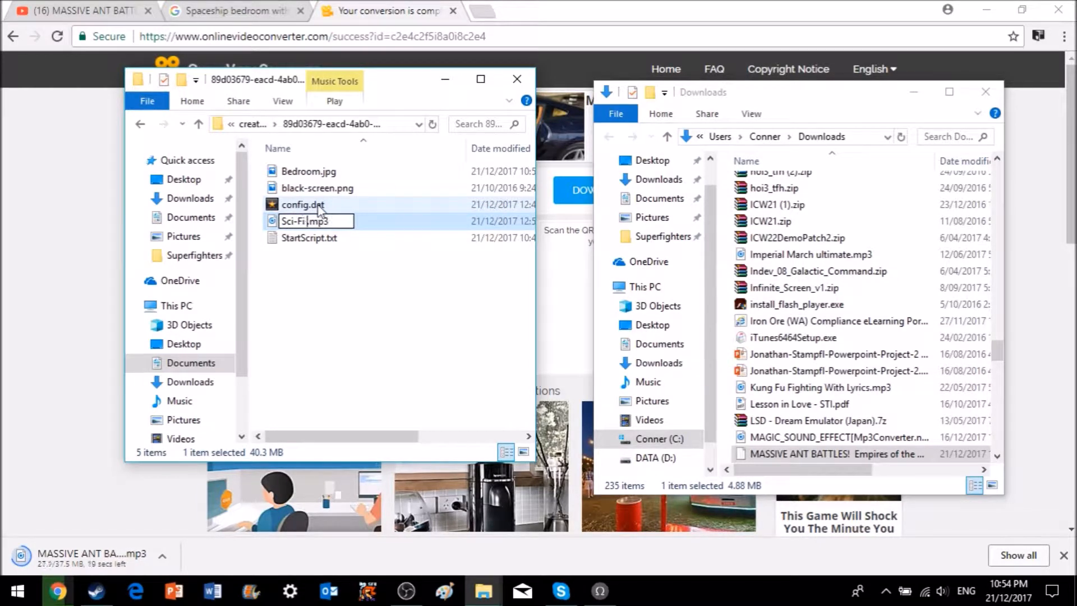
{"action": "type", "text": "usic"}
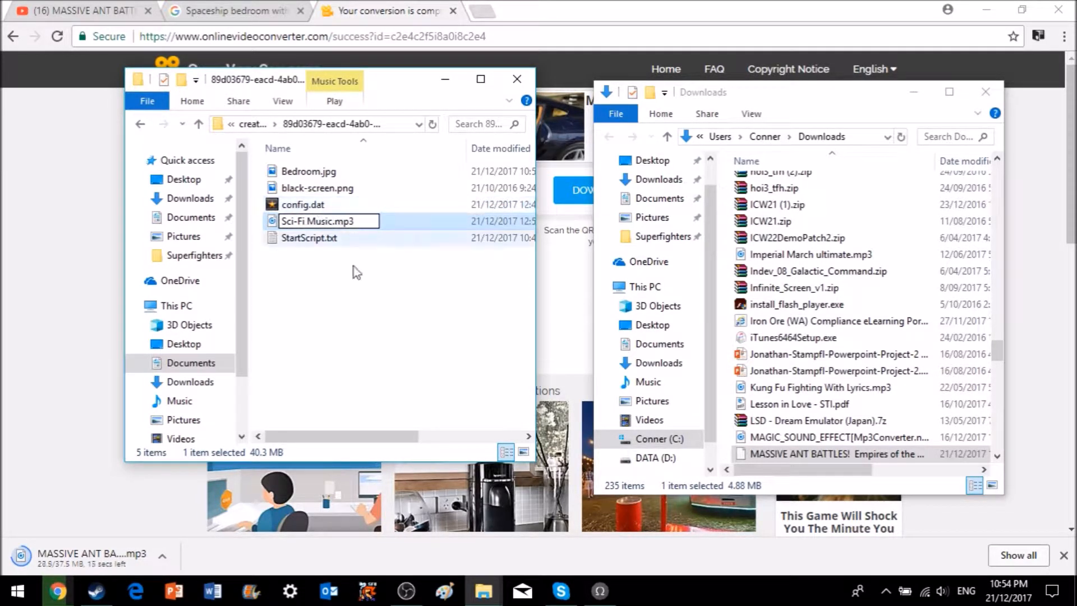
{"action": "left_click", "coordinate": [351, 323]}
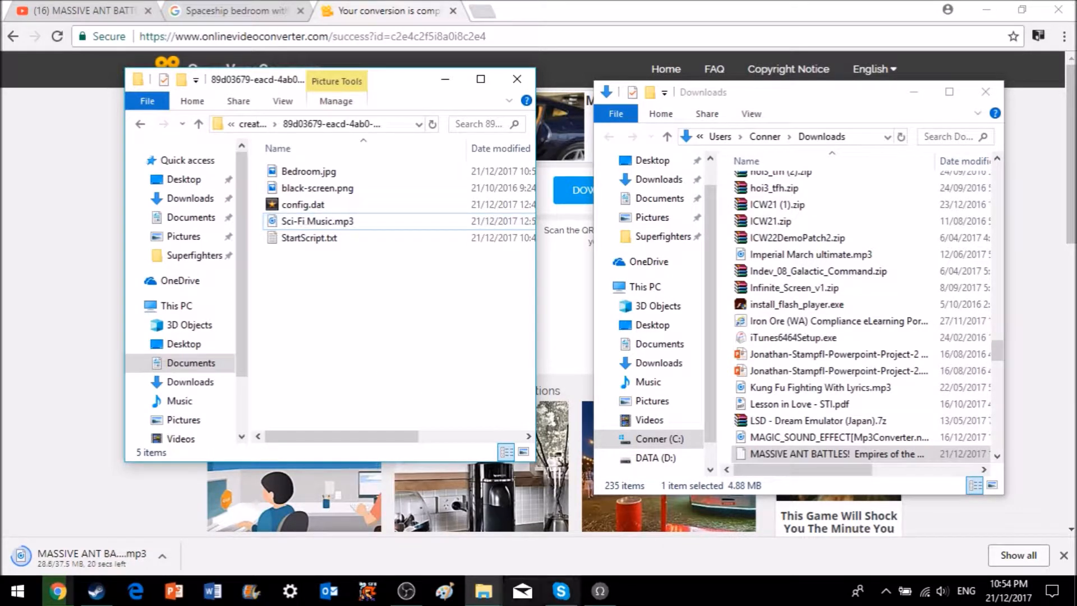
Close the Downloads window, then cancel the MASSIVE ANT BATTLES download and close the converter tab
{"action": "left_click", "coordinate": [997, 90]}
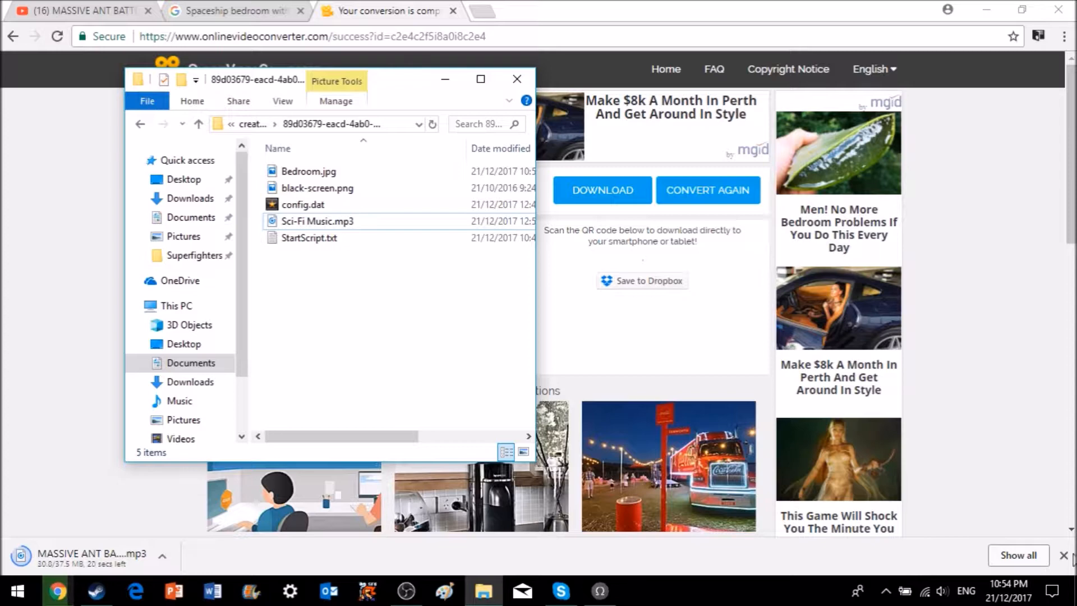
{"action": "left_click", "coordinate": [206, 557]}
{"action": "left_click", "coordinate": [162, 556]}
{"action": "left_click", "coordinate": [204, 527]}
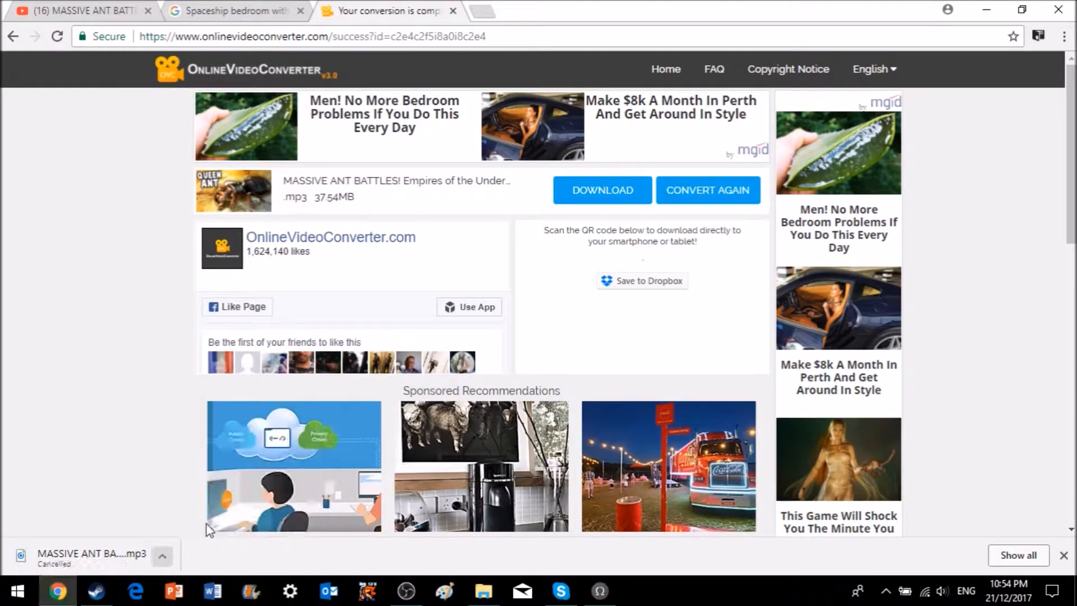
{"action": "left_click", "coordinate": [453, 11]}
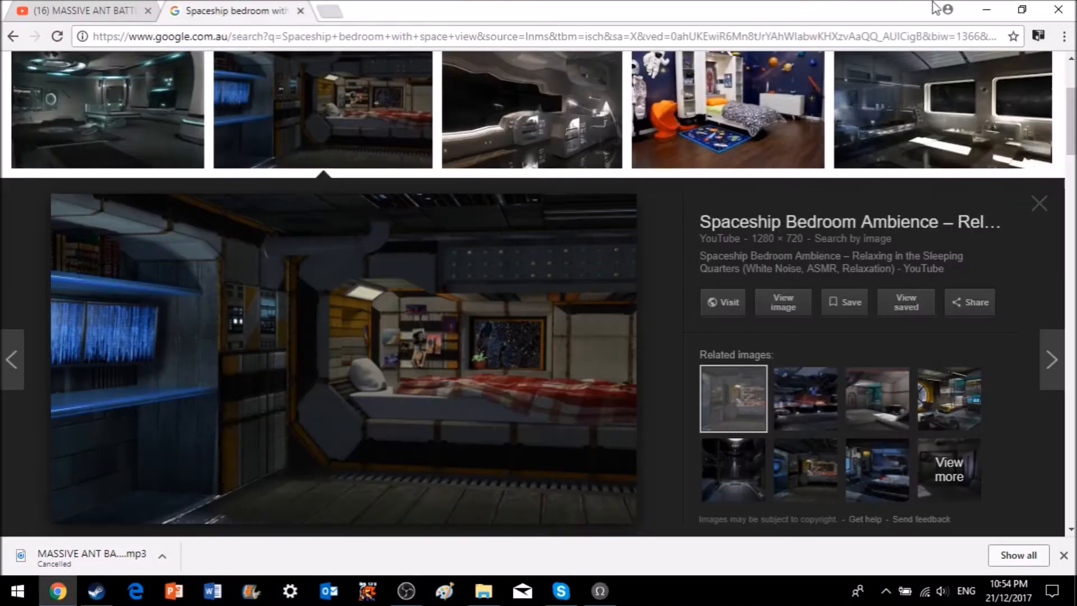
Return to the 0m3ga Visual Novel Engine script with the project folder beside it and delete the old [BGM] line
{"action": "left_click", "coordinate": [985, 8]}
{"action": "left_click_drag", "start_coordinate": [397, 84], "coordinate": [118, 104]}
{"action": "left_click", "coordinate": [433, 163]}
{"action": "left_click_drag", "start_coordinate": [738, 178], "coordinate": [171, 174]}
{"action": "key", "text": "Delete"}
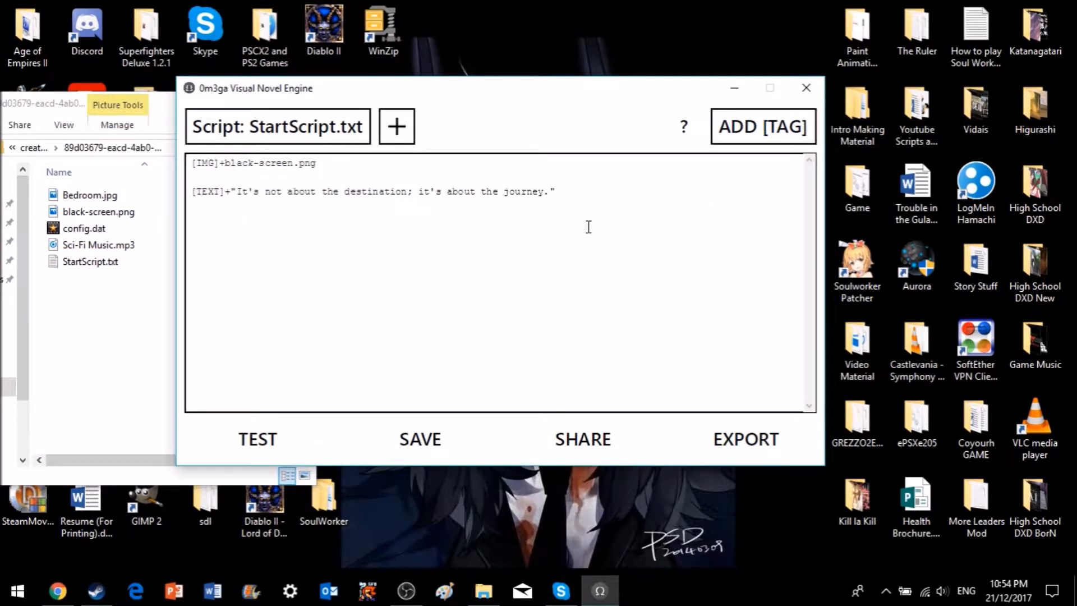
Add a looping [BGM] sound tag below the [TEXT] line of the script
{"action": "mouse_move", "coordinate": [730, 143]}
{"action": "mouse_move", "coordinate": [763, 259]}
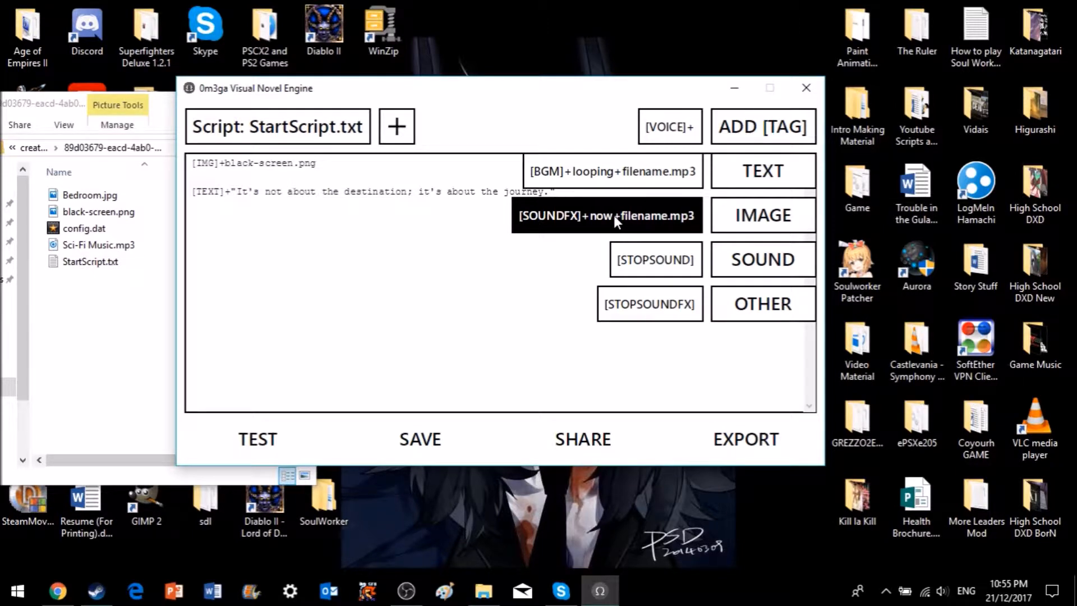
{"action": "left_click", "coordinate": [582, 184]}
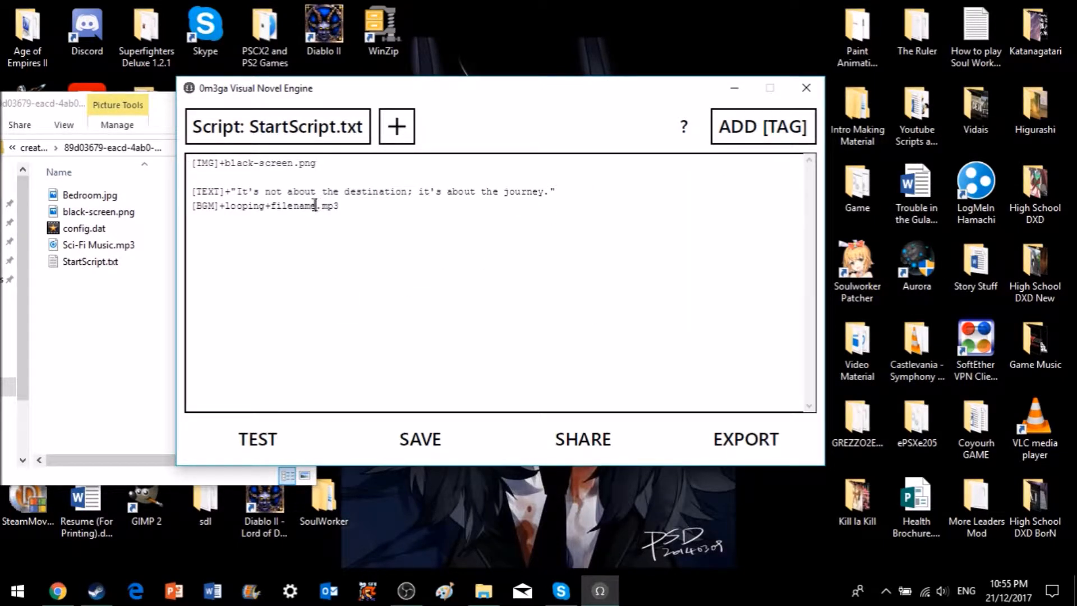
Replace the filename placeholder in the [BGM] line with Sci-Fi Music, demonstrating the space between the words
{"action": "left_click_drag", "start_coordinate": [316, 206], "coordinate": [270, 206]}
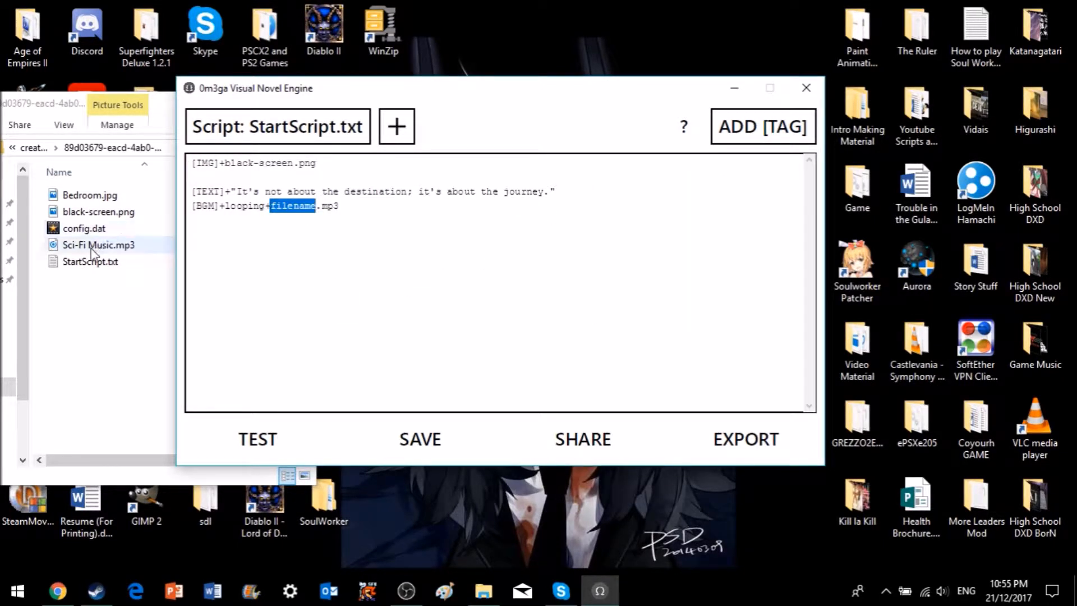
{"action": "type", "text": "Sci"}
{"action": "key", "text": "BackSpace"}
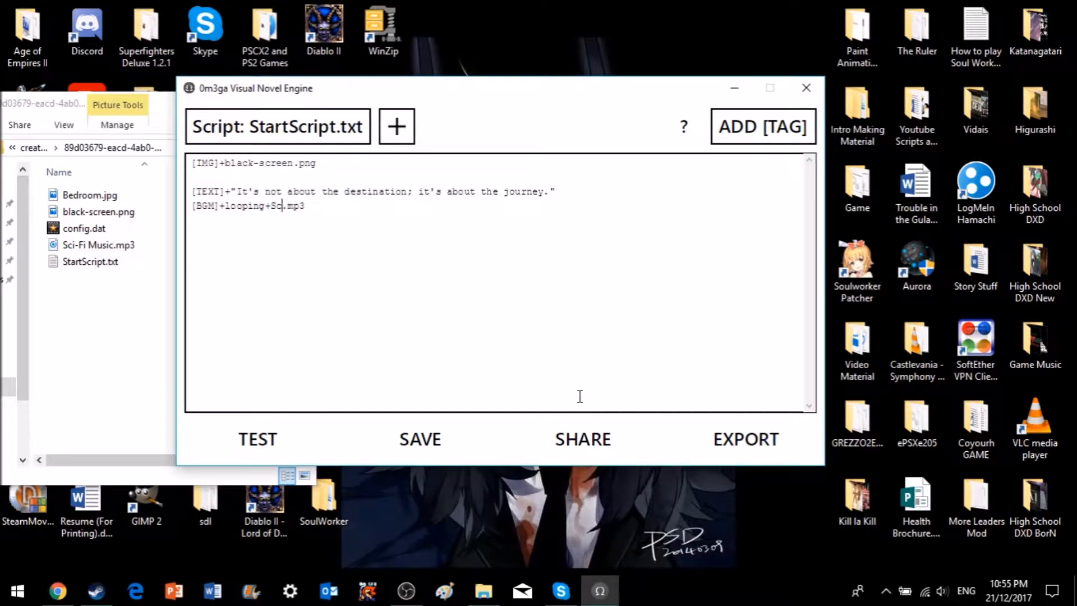
{"action": "type", "text": "i-Fi Music"}
{"action": "left_click", "coordinate": [312, 208]}
{"action": "key", "text": "BackSpace"}
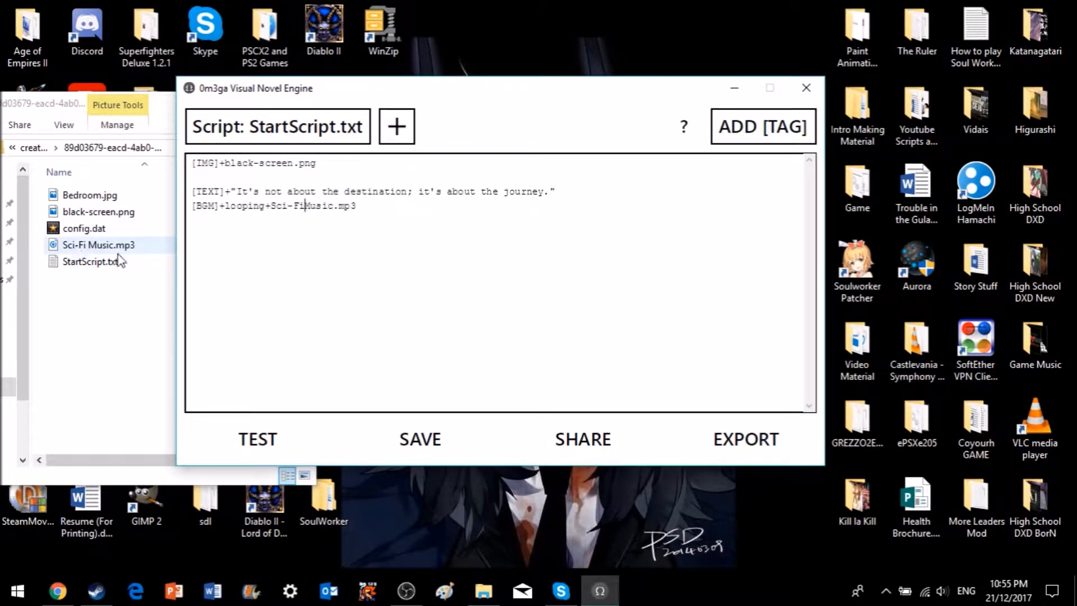
Move the [BGM]+looping+Sci-Fi Music.mp3 line to the empty line between the [IMG] and [TEXT] lines
{"action": "left_click_drag", "start_coordinate": [364, 215], "coordinate": [184, 209]}
{"action": "key", "text": "ctrl+c"}
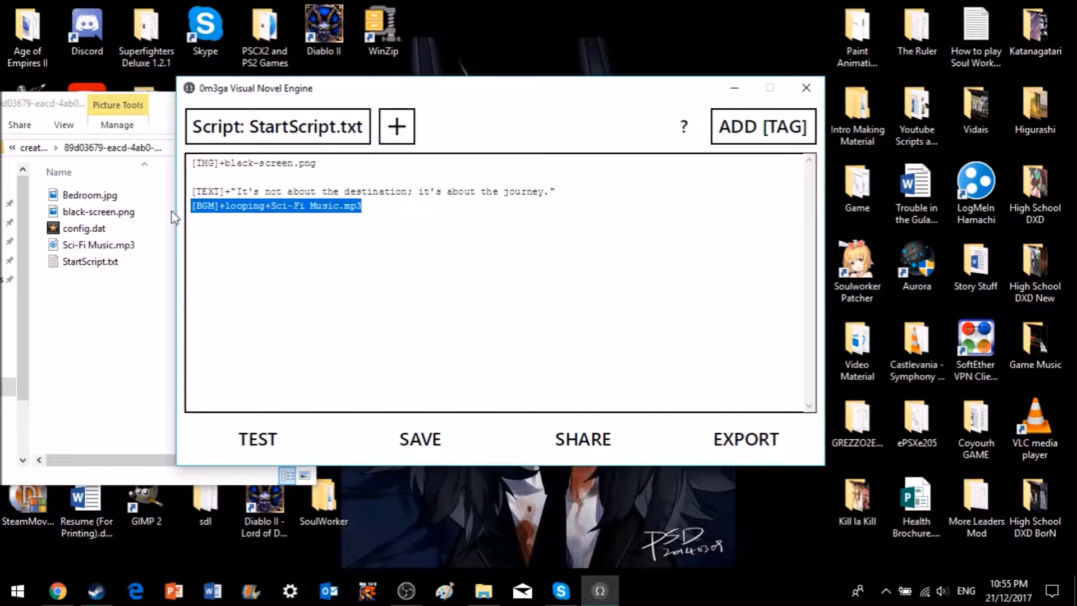
{"action": "left_click", "coordinate": [234, 176]}
{"action": "key", "text": "ctrl+v"}
{"action": "left_click_drag", "start_coordinate": [387, 221], "coordinate": [187, 210]}
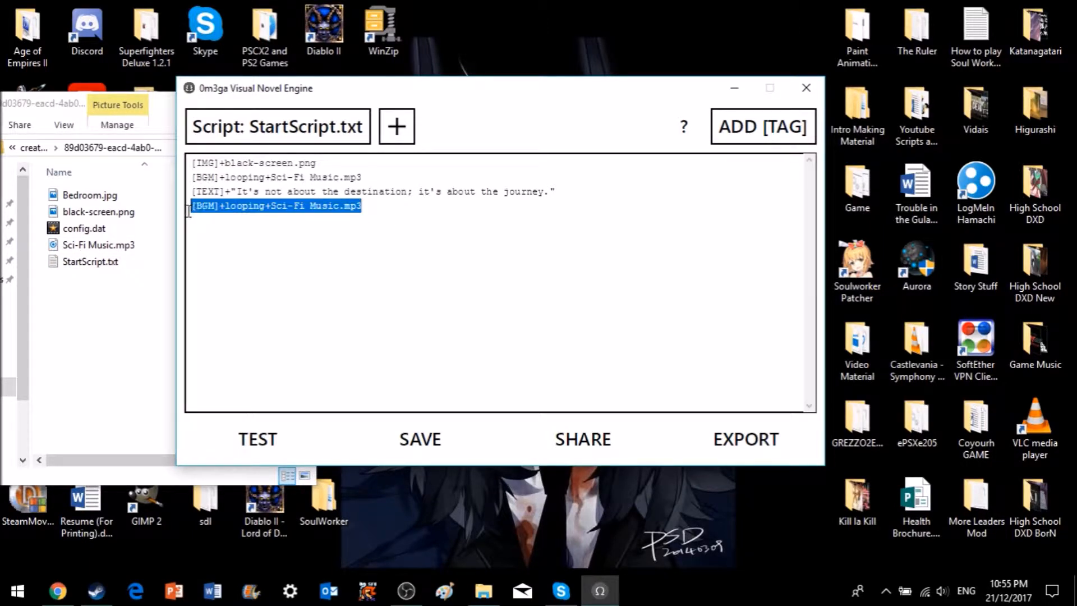
{"action": "key", "text": "Delete"}
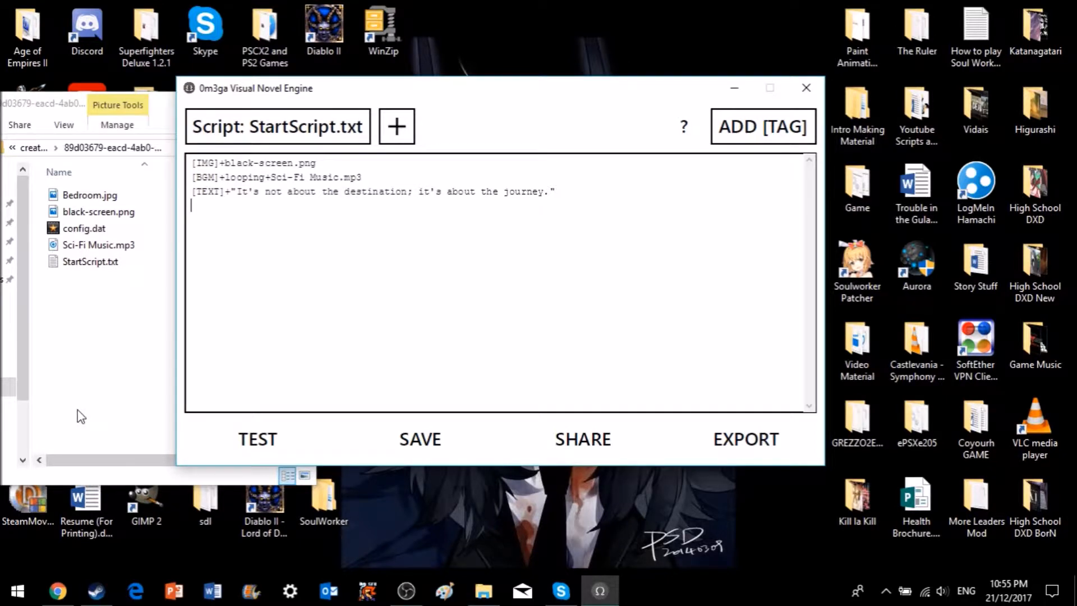
Save the script, inspect its contents by opening StartScript.txt from the project folder in Notepad, and close the file
{"action": "left_click", "coordinate": [417, 448]}
{"action": "double_click", "coordinate": [144, 274]}
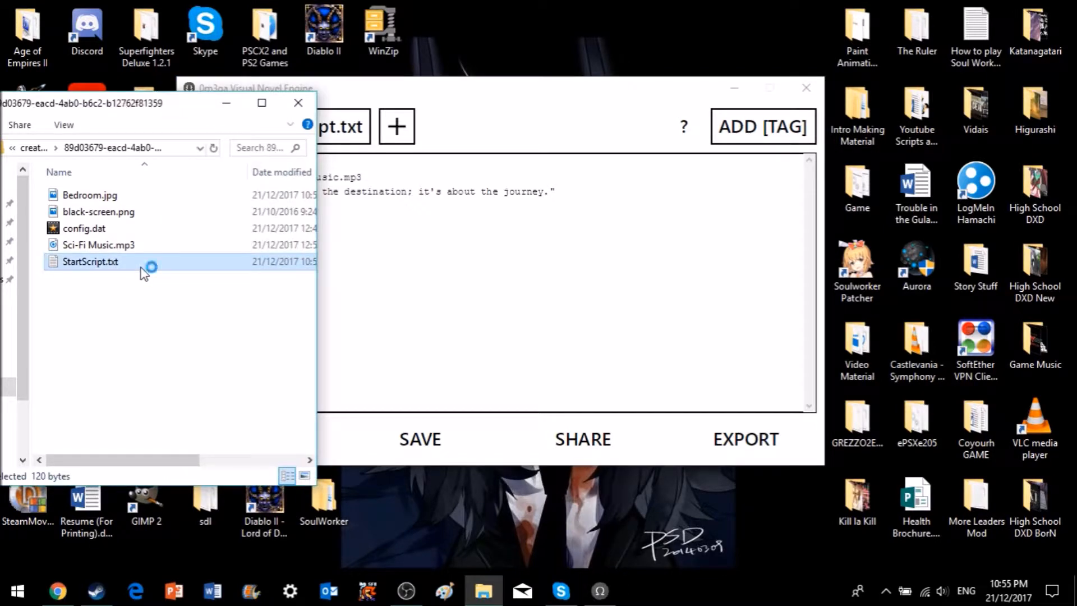
{"action": "left_click_drag", "start_coordinate": [340, 149], "coordinate": [822, 151]}
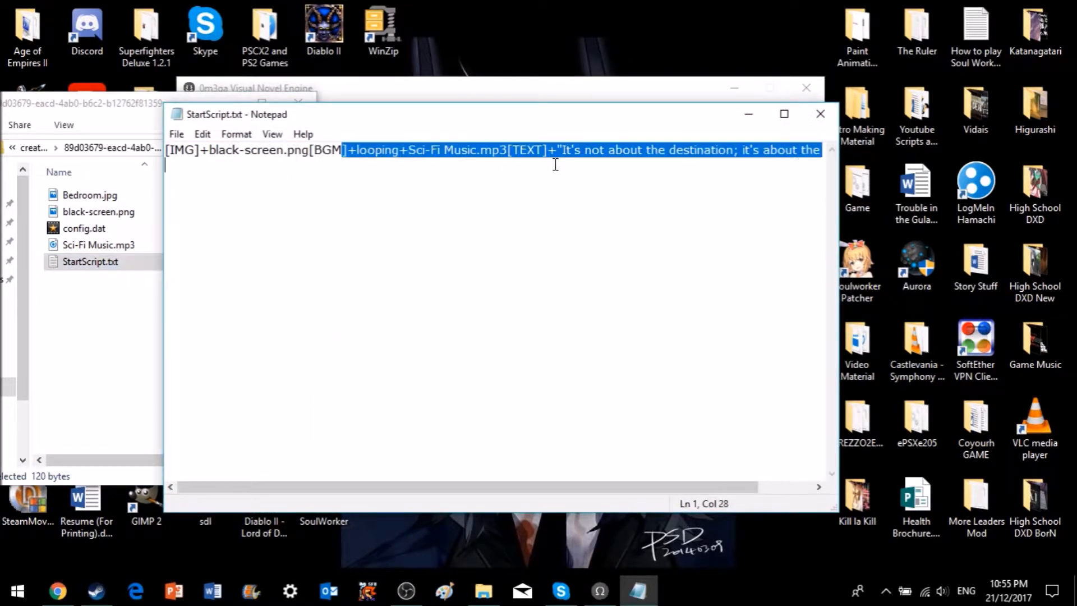
{"action": "left_click", "coordinate": [823, 115]}
{"action": "left_click", "coordinate": [152, 308]}
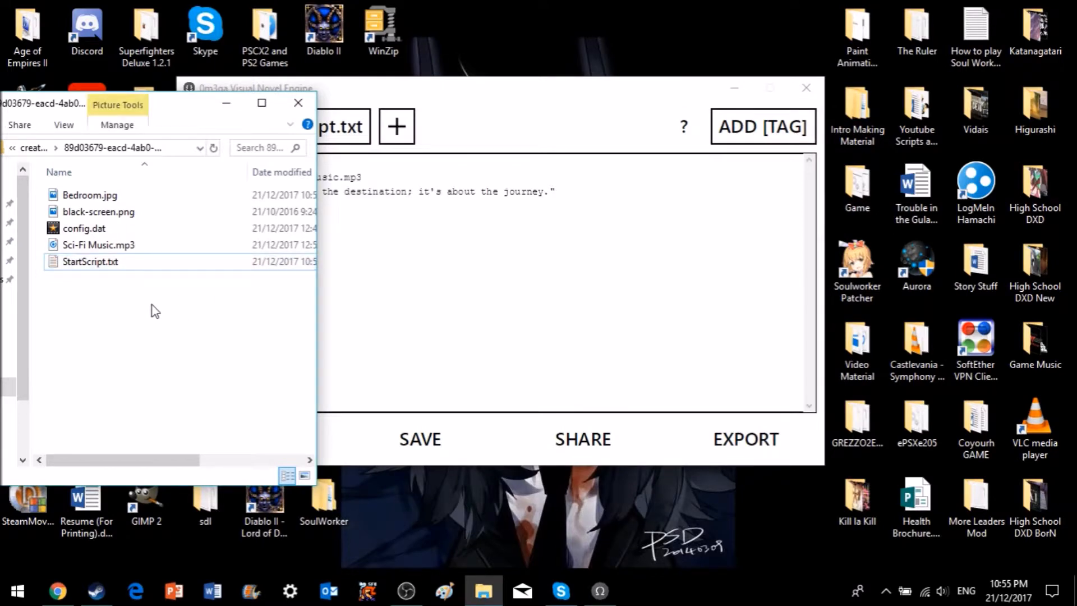
Open config.dat in the engine, try 666 as the game version and erase it again
{"action": "left_click", "coordinate": [338, 227]}
{"action": "left_click", "coordinate": [299, 131]}
{"action": "left_click", "coordinate": [229, 178]}
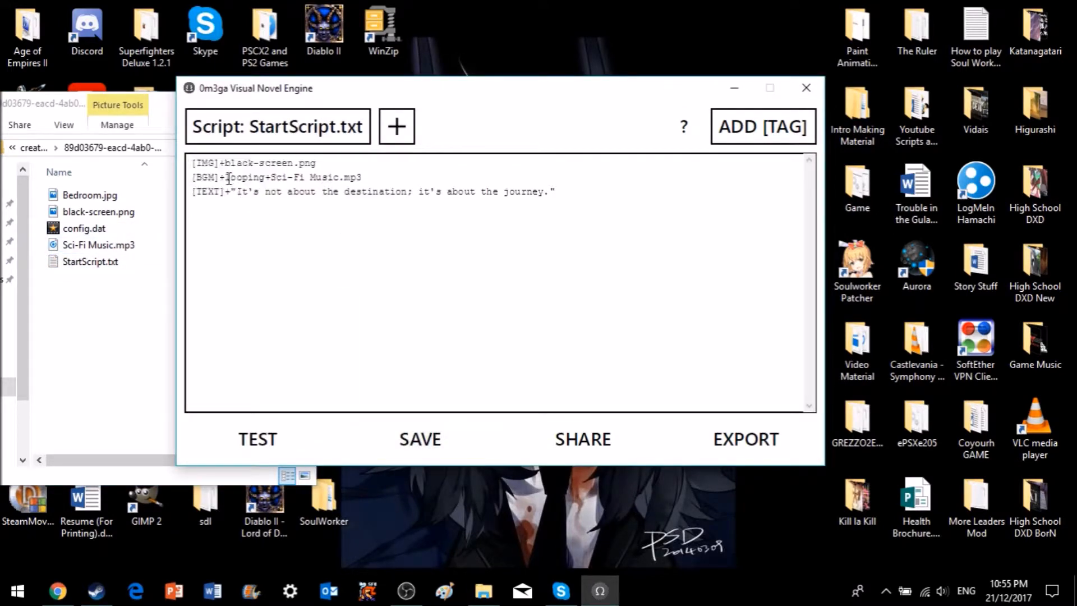
{"action": "left_click_drag", "start_coordinate": [262, 332], "coordinate": [236, 333]}
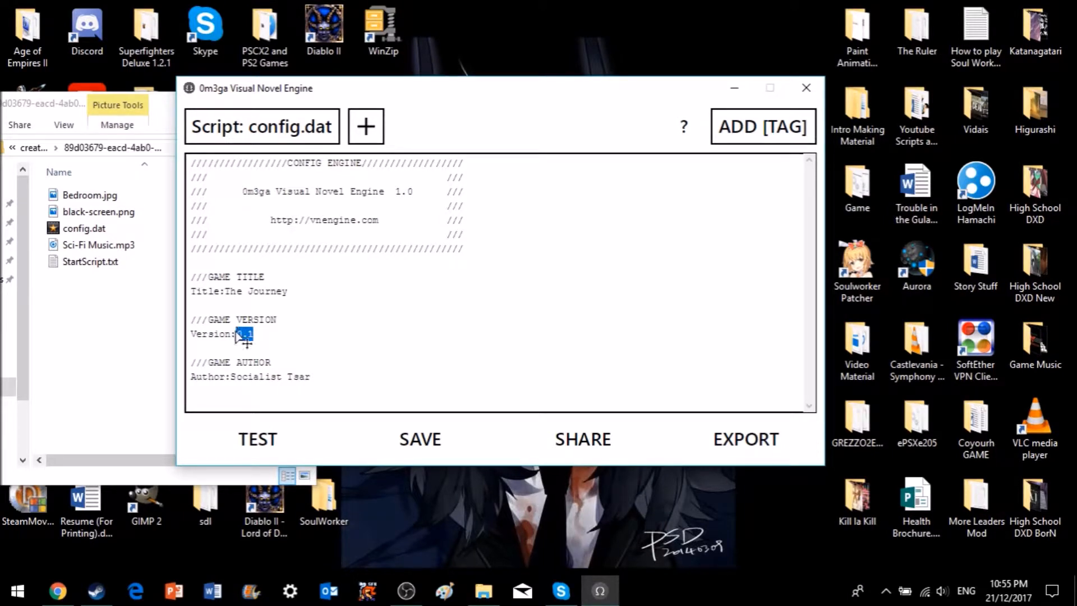
{"action": "type", "text": "666"}
{"action": "key", "text": "BackSpace"}
{"action": "key", "text": "BackSpace"}
{"action": "key", "text": "BackSpace"}
Move the engine window away from the project folder and switch back to StartScript.txt
{"action": "left_click_drag", "start_coordinate": [472, 99], "coordinate": [601, 99]}
{"action": "left_click", "coordinate": [424, 138]}
{"action": "left_click", "coordinate": [427, 180]}
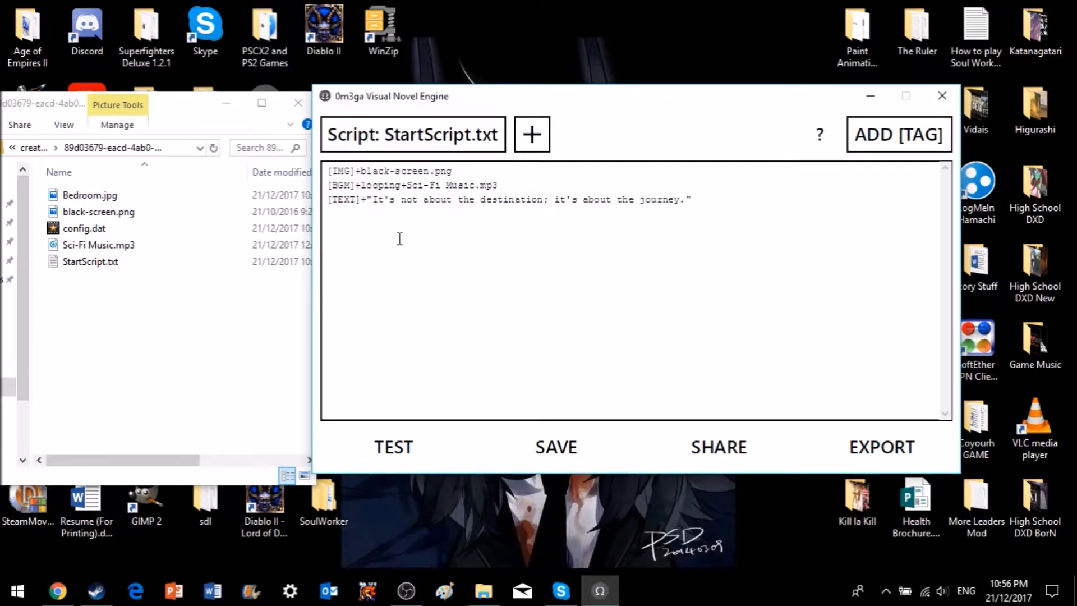
{"action": "left_click", "coordinate": [780, 200]}
{"action": "left_click", "coordinate": [865, 137]}
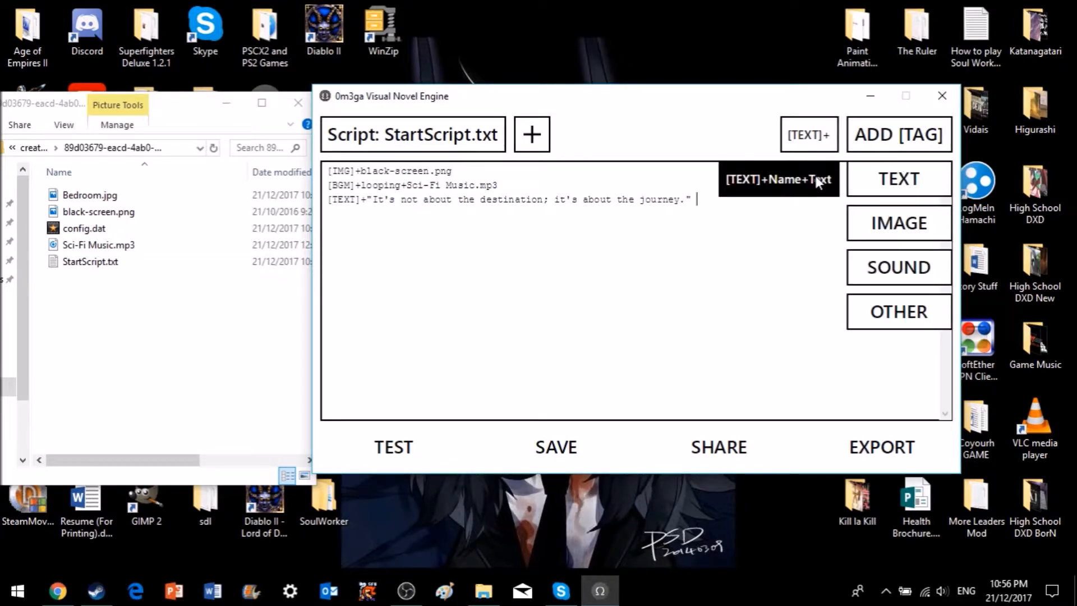
{"action": "left_click", "coordinate": [809, 135]}
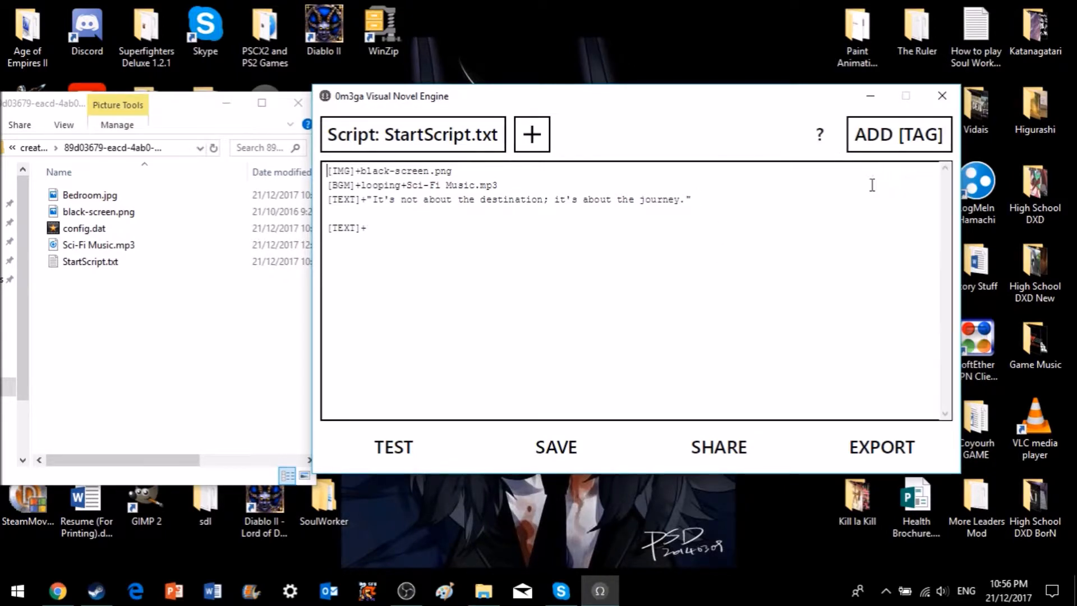
{"action": "left_click_drag", "start_coordinate": [444, 225], "coordinate": [295, 230]}
{"action": "key", "text": "BackSpace"}
Add a nameless [TEXT] tag below the journey quote with the sentence "I like cats."
{"action": "left_click", "coordinate": [915, 140]}
{"action": "left_click", "coordinate": [808, 134]}
{"action": "type", "text": "I like cats"}
{"action": "type", "text": "."}
{"action": "left_click_drag", "start_coordinate": [443, 228], "coordinate": [328, 229]}
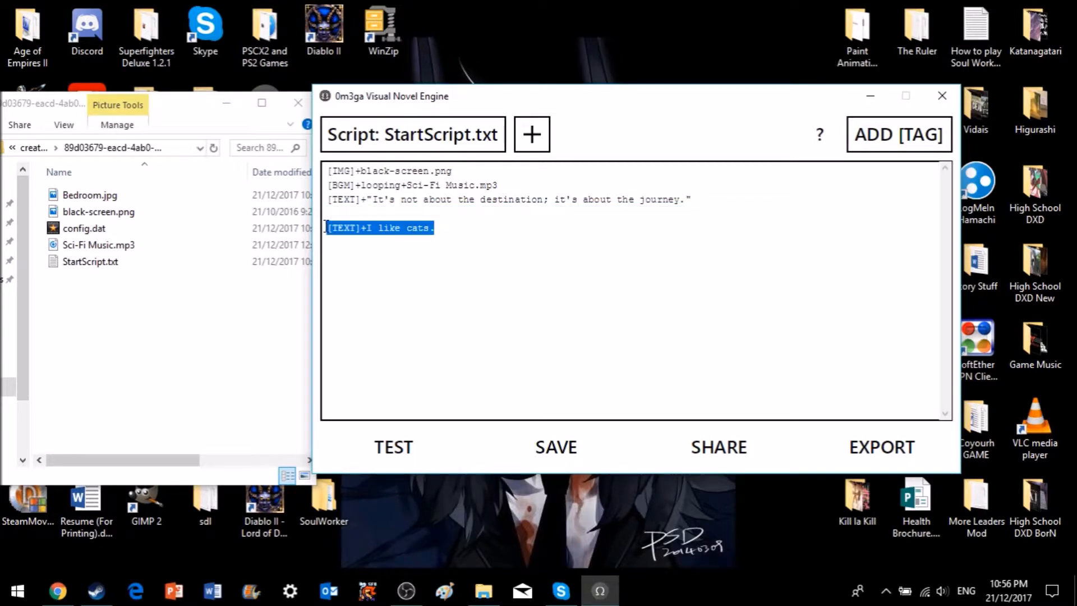
Delete and retype the plus sign between [TEXT] and "I like cats." to demonstrate the tag syntax
{"action": "left_click", "coordinate": [348, 239]}
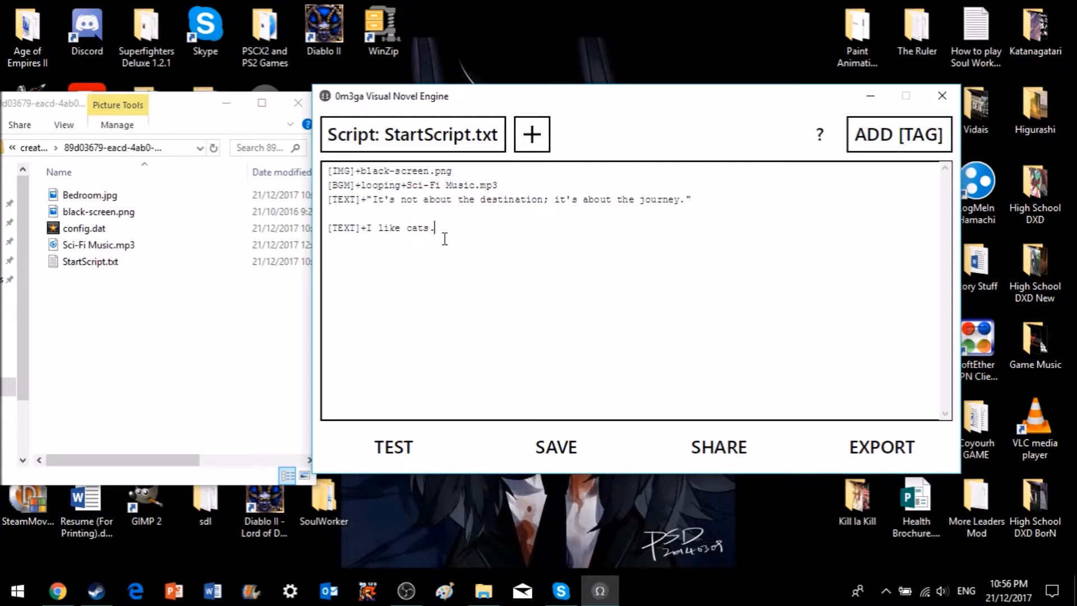
{"action": "left_click", "coordinate": [365, 231]}
{"action": "key", "text": "BackSpace"}
{"action": "type", "text": "+"}
{"action": "left_click_drag", "start_coordinate": [368, 231], "coordinate": [329, 241]}
Delete the [TEXT]+I like cats. line and the empty line before it
{"action": "left_click", "coordinate": [447, 222]}
{"action": "left_click_drag", "start_coordinate": [447, 222], "coordinate": [326, 230]}
{"action": "left_click", "coordinate": [330, 230]}
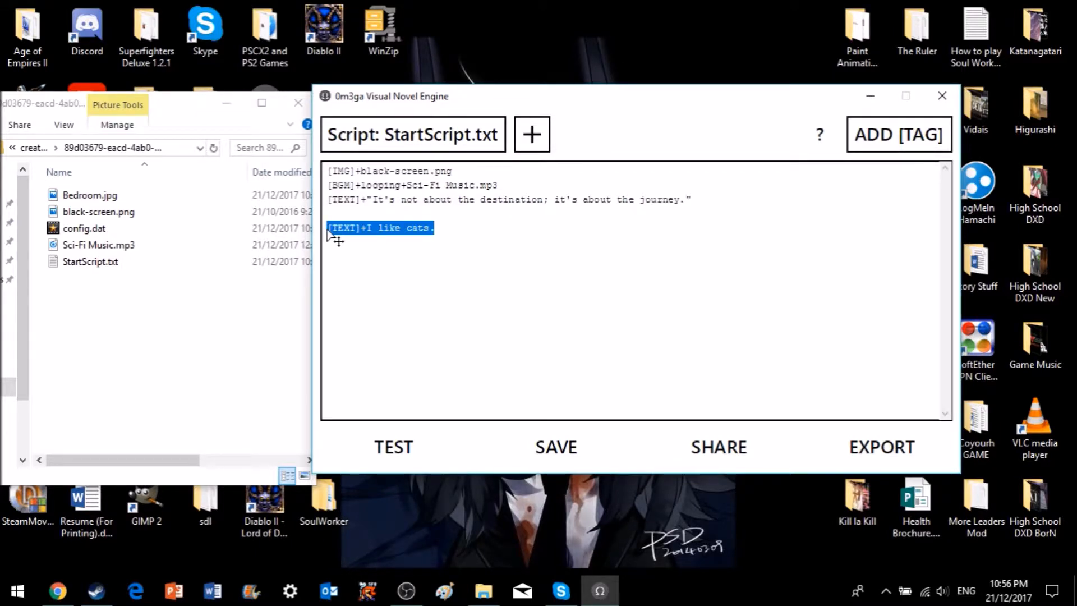
{"action": "key", "text": "BackSpace"}
{"action": "key", "text": "BackSpace"}
Test the visual novel and mute the system volume while the music plays
{"action": "left_click", "coordinate": [396, 446]}
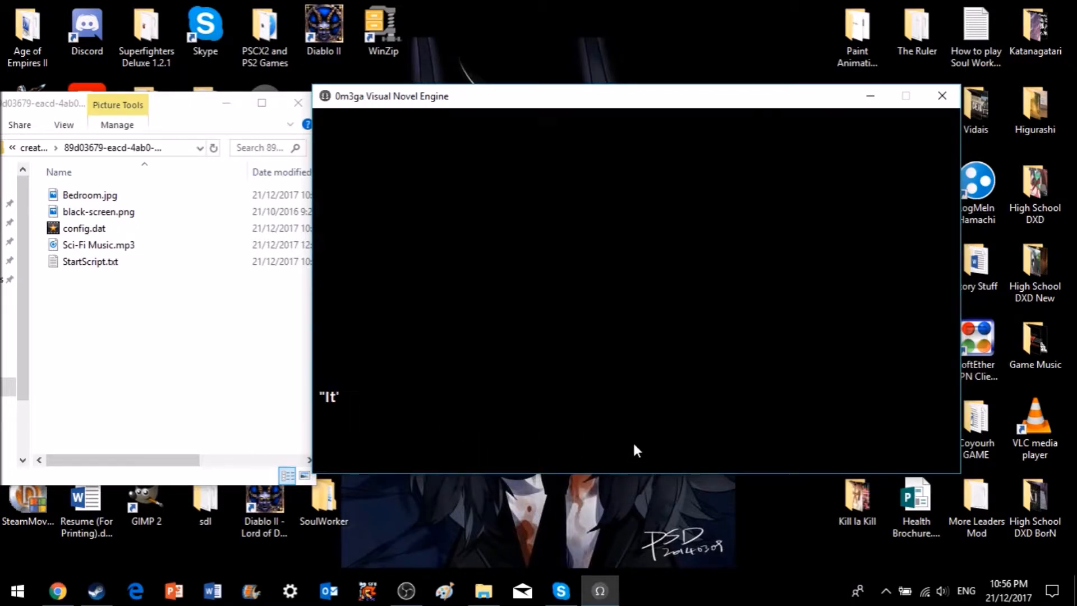
{"action": "left_click", "coordinate": [944, 600]}
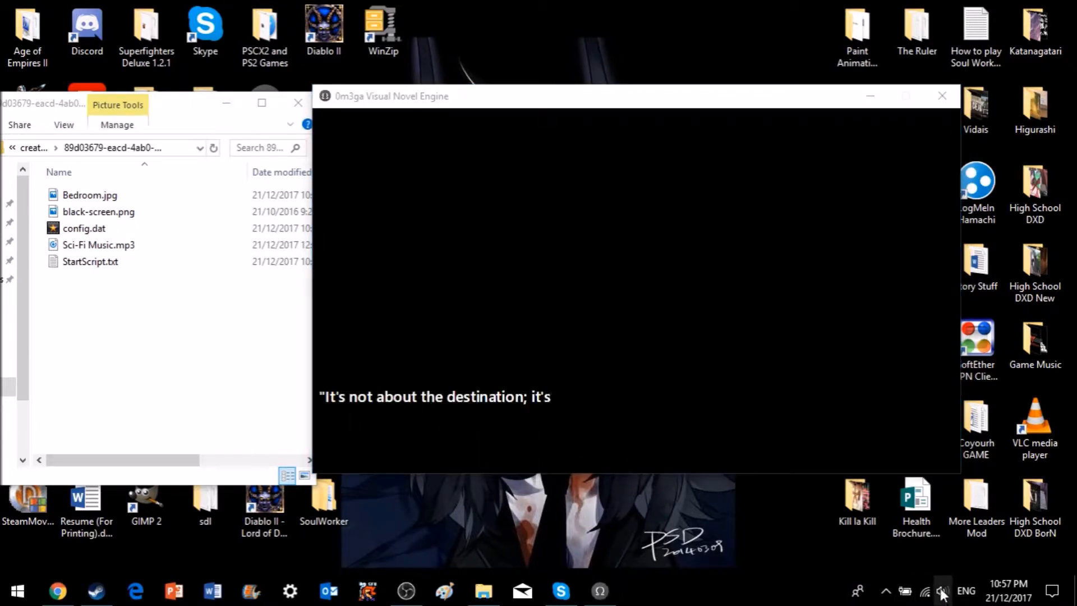
{"action": "left_click", "coordinate": [913, 554]}
{"action": "left_click_drag", "start_coordinate": [914, 554], "coordinate": [815, 550]}
{"action": "left_click", "coordinate": [591, 526]}
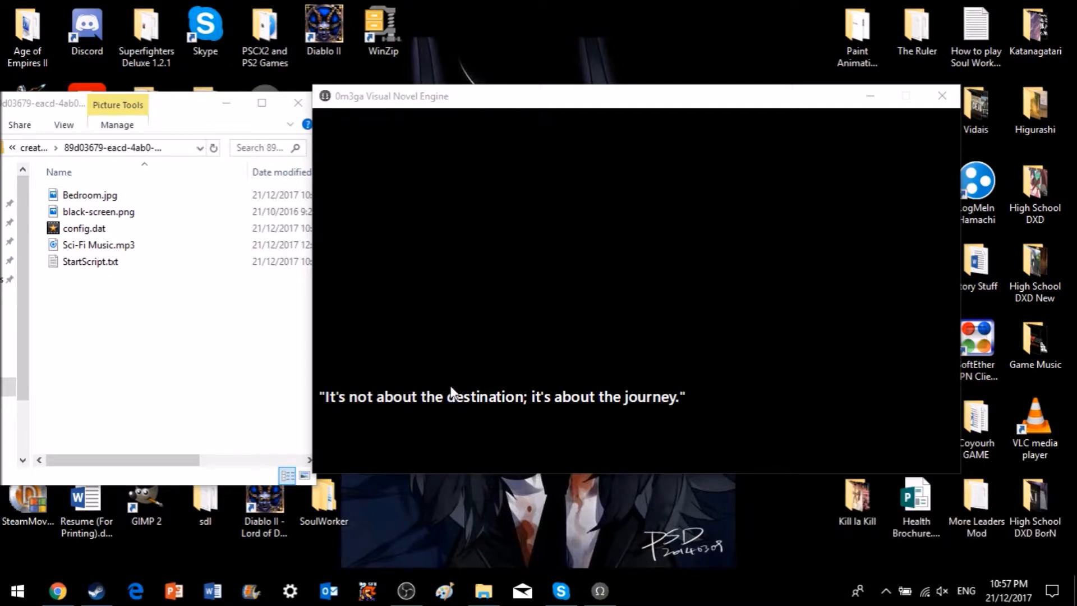
Advance past the quote to end the test, run it once more and return to the script
{"action": "left_click", "coordinate": [558, 419]}
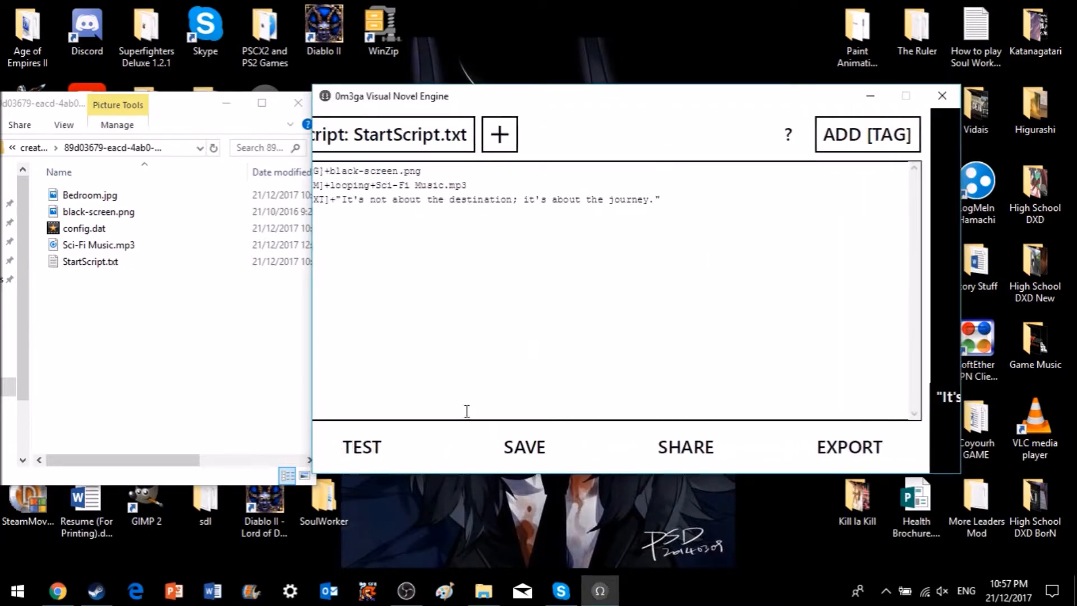
{"action": "left_click", "coordinate": [396, 449]}
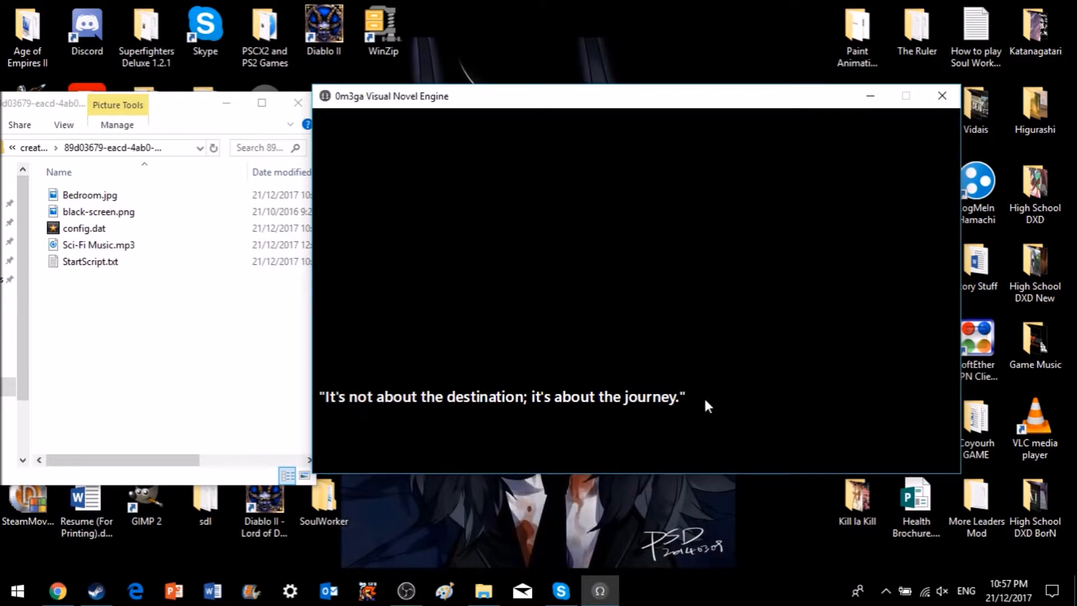
{"action": "key", "text": "Escape"}
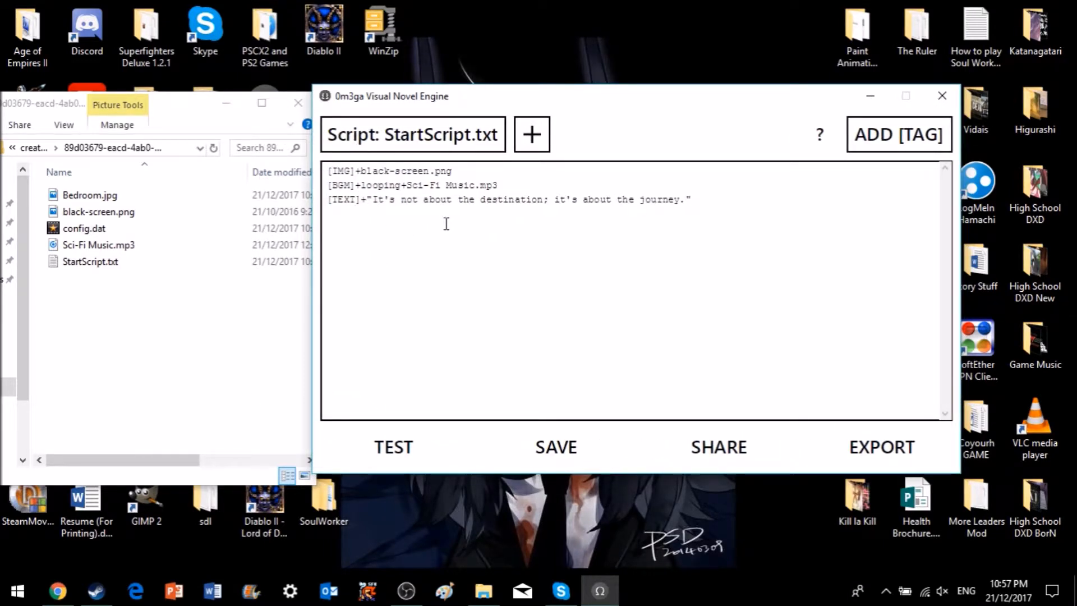
Insert the speaker name Narrator and a plus sign before the journey quote in the [TEXT] line
{"action": "type", "text": "+"}
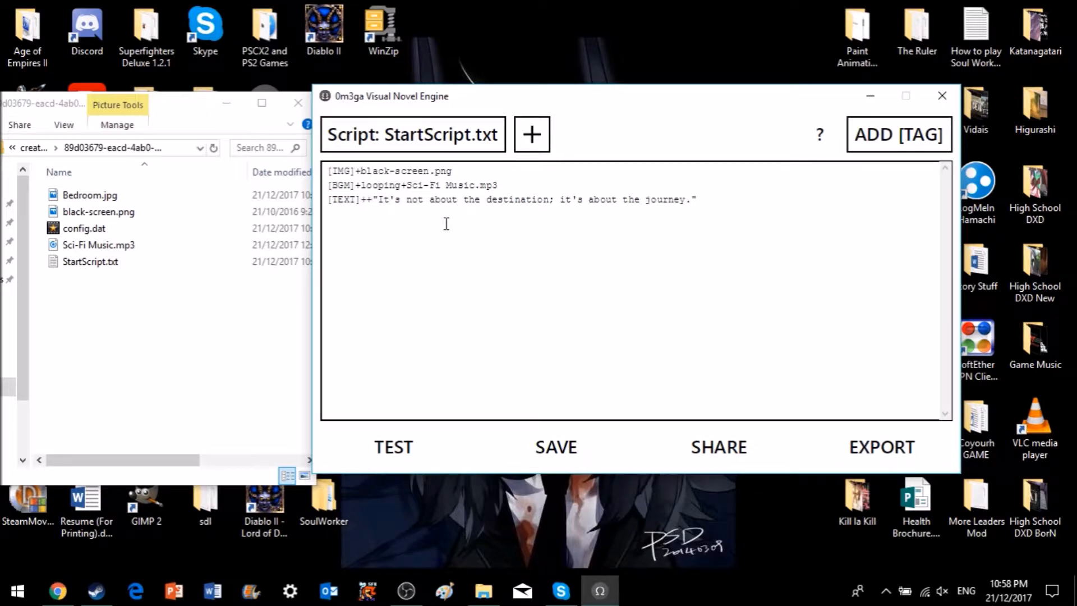
{"action": "type", "text": "Narraot"}
{"action": "key", "text": "BackSpace"}
{"action": "key", "text": "BackSpace"}
{"action": "type", "text": "tor"}
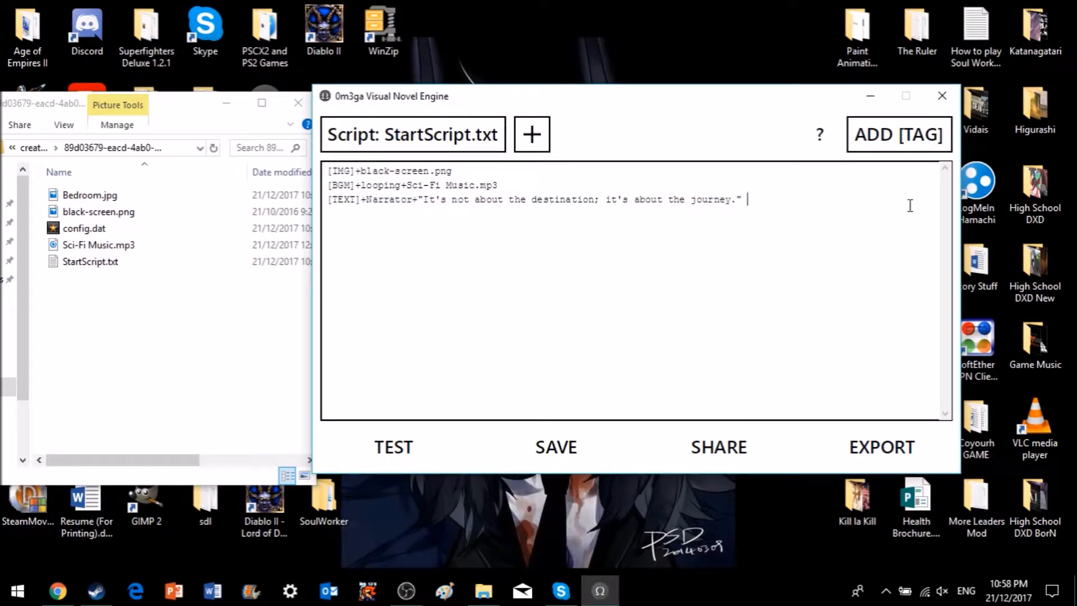
Add a [TEXT]+Name+Text tag after the quote and replace its name placeholder with Narrator
{"action": "left_click", "coordinate": [745, 200]}
{"action": "left_click", "coordinate": [889, 137]}
{"action": "left_click", "coordinate": [865, 184]}
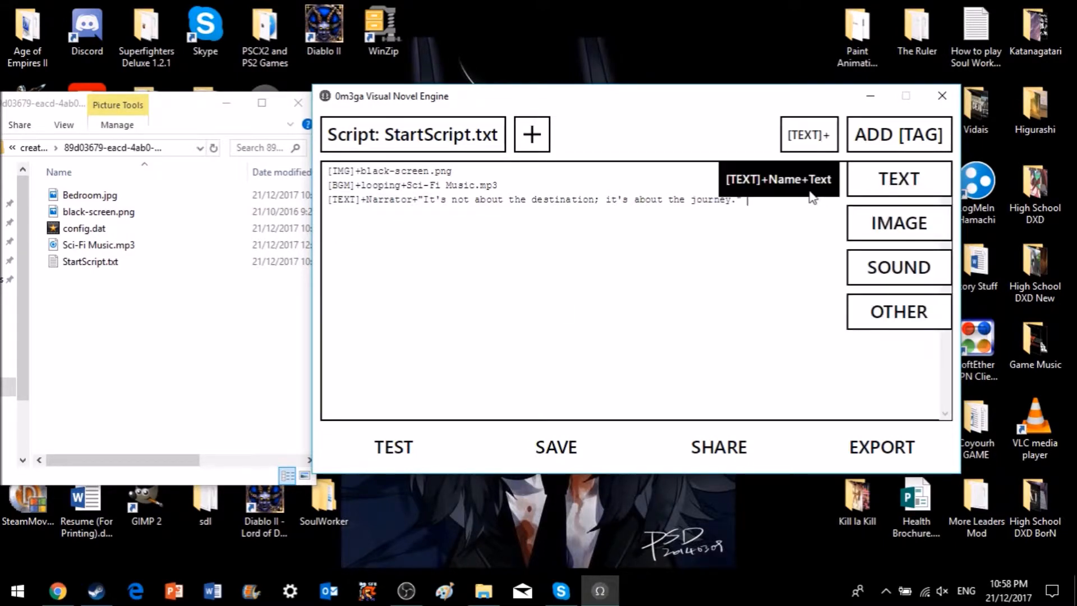
{"action": "left_click", "coordinate": [811, 190]}
{"action": "left_click_drag", "start_coordinate": [389, 227], "coordinate": [367, 228]}
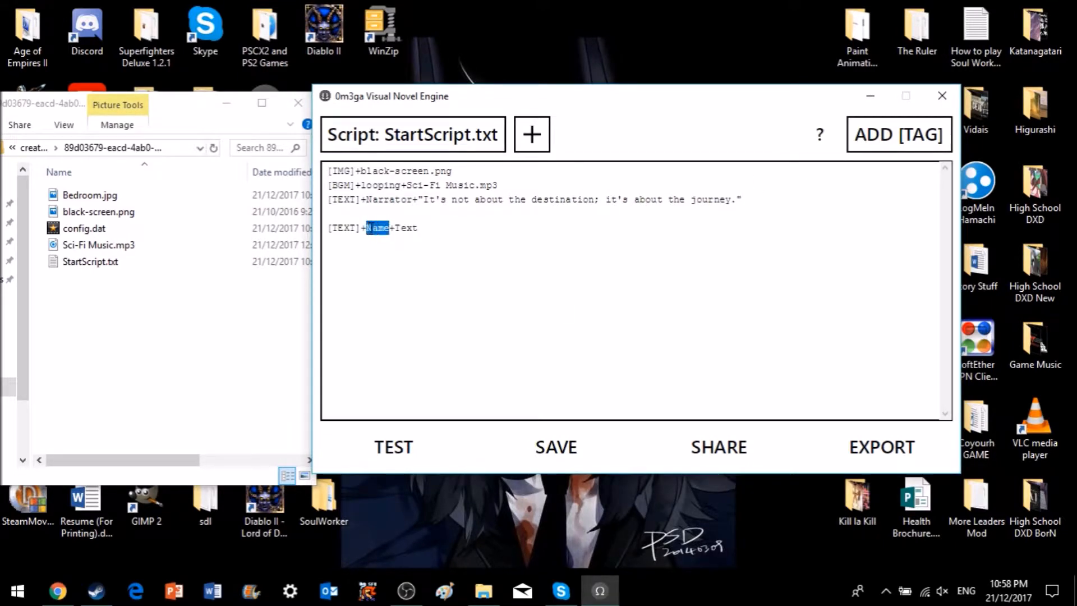
{"action": "type", "text": "Narrator"}
Replace the new tag's text placeholder with "Save me please." and remove the empty line above it
{"action": "left_click", "coordinate": [446, 231]}
{"action": "double_click", "coordinate": [418, 235]}
{"action": "type", "text": "Save"}
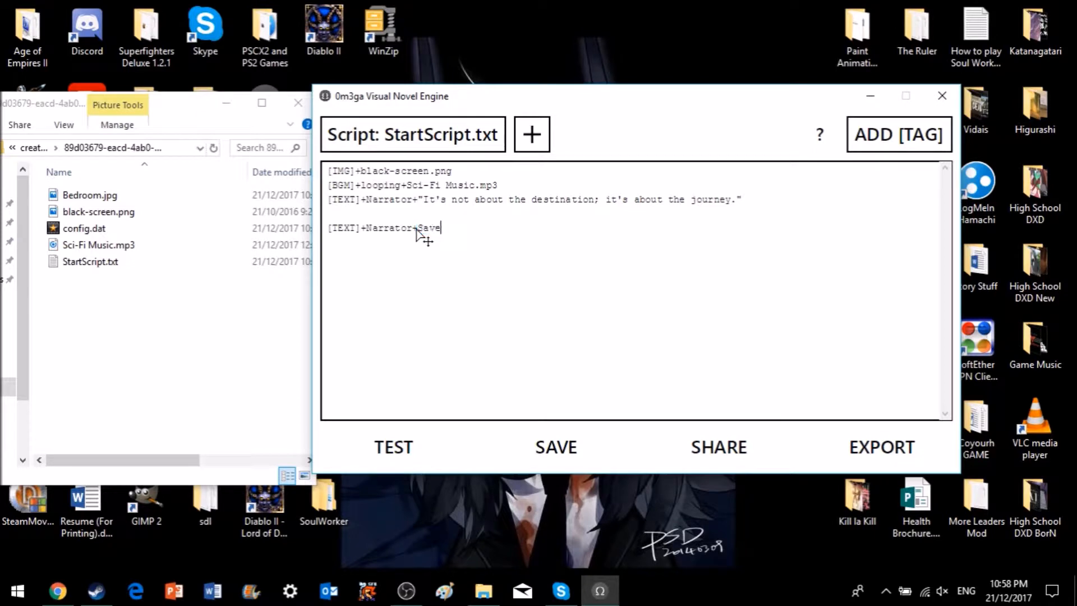
{"action": "type", "text": " me please."}
{"action": "left_click", "coordinate": [329, 230]}
{"action": "key", "text": "BackSpace"}
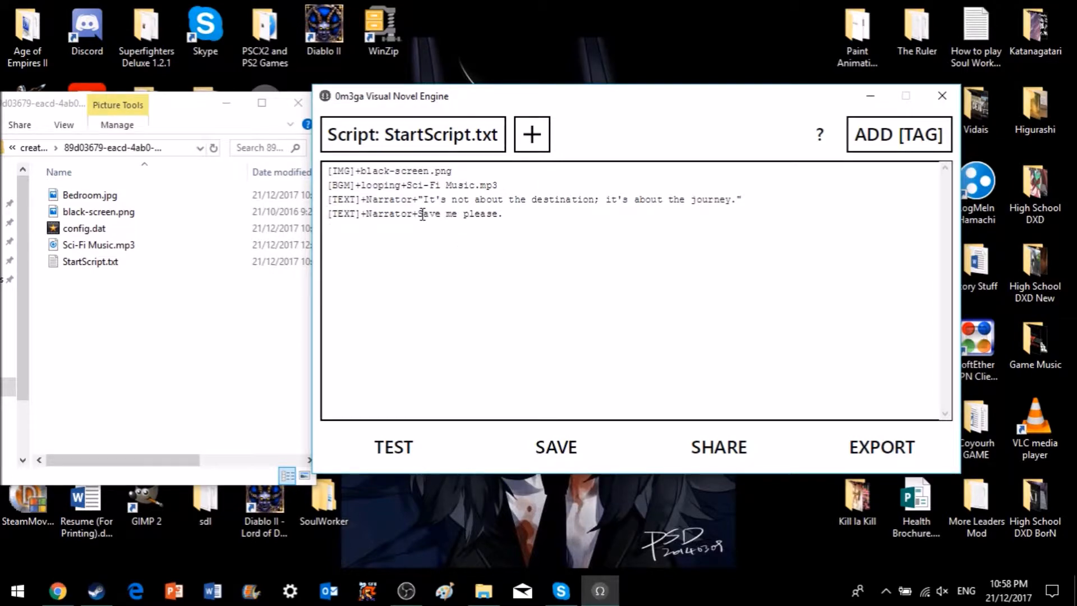
Remove Narrator+ from the "Save me please." line and test both text lines in the game
{"action": "left_click_drag", "start_coordinate": [418, 215], "coordinate": [368, 216]}
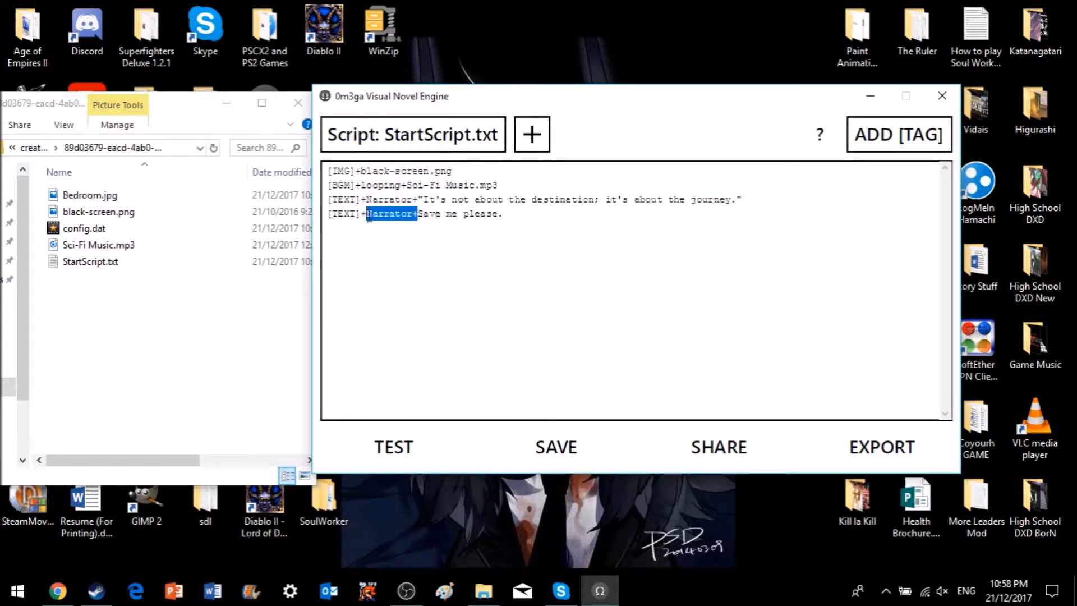
{"action": "key", "text": "BackSpace"}
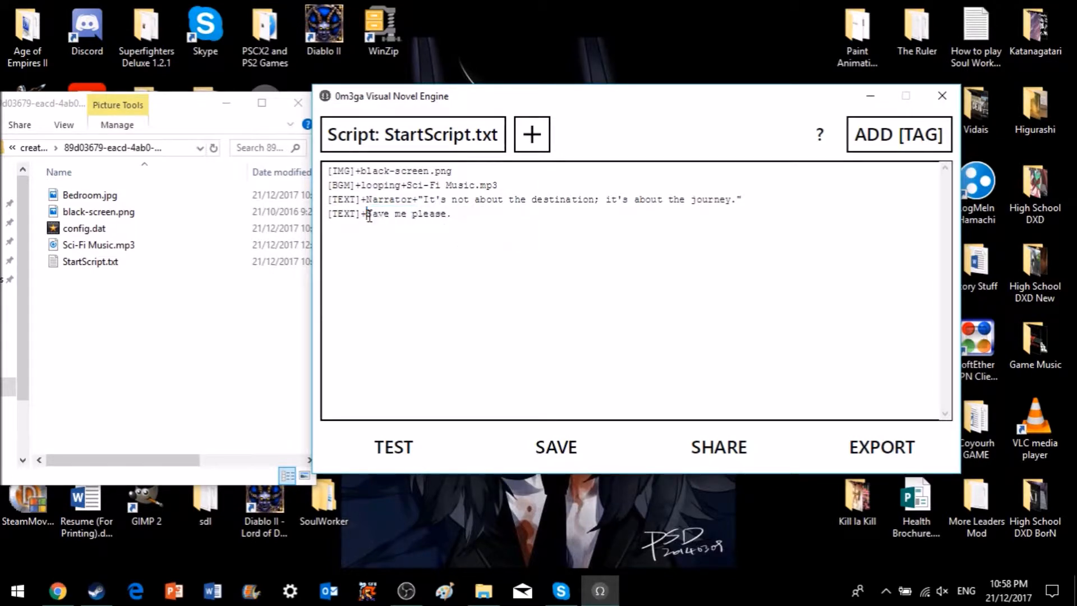
{"action": "left_click", "coordinate": [404, 448]}
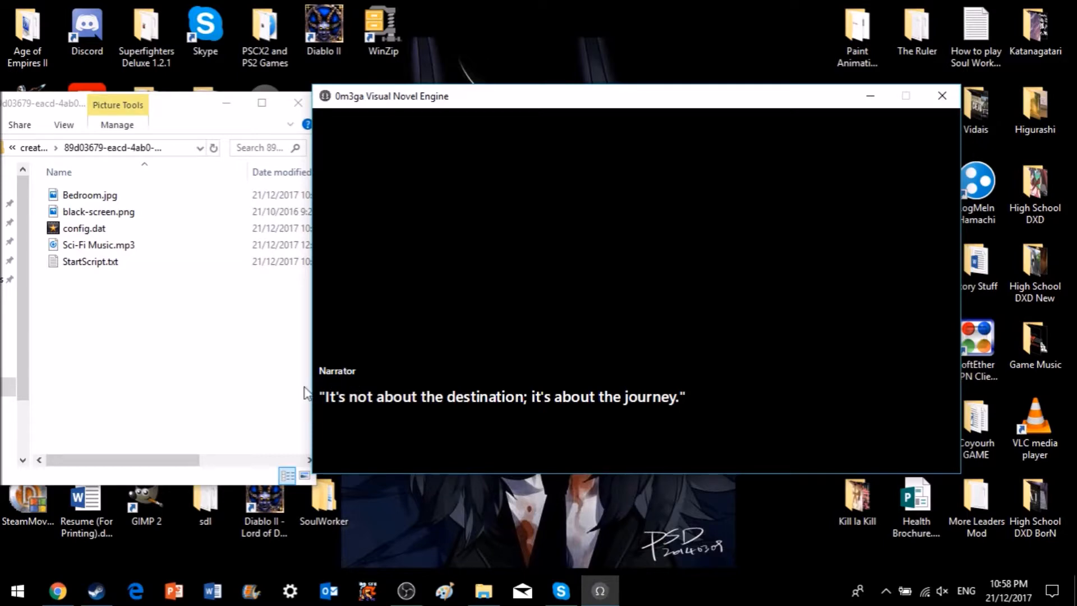
{"action": "left_click", "coordinate": [805, 418]}
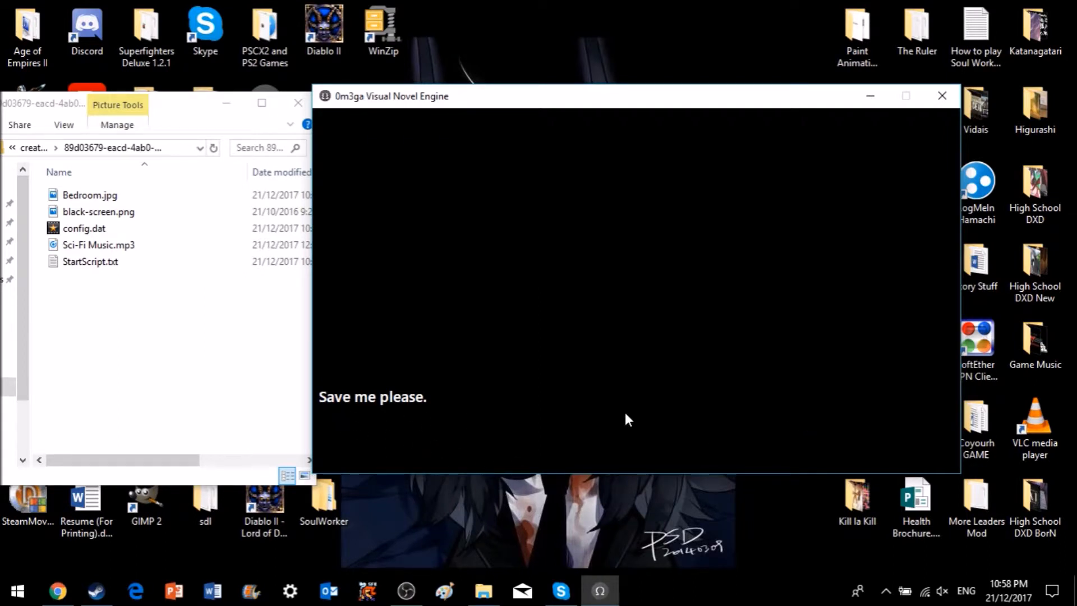
{"action": "left_click", "coordinate": [520, 374]}
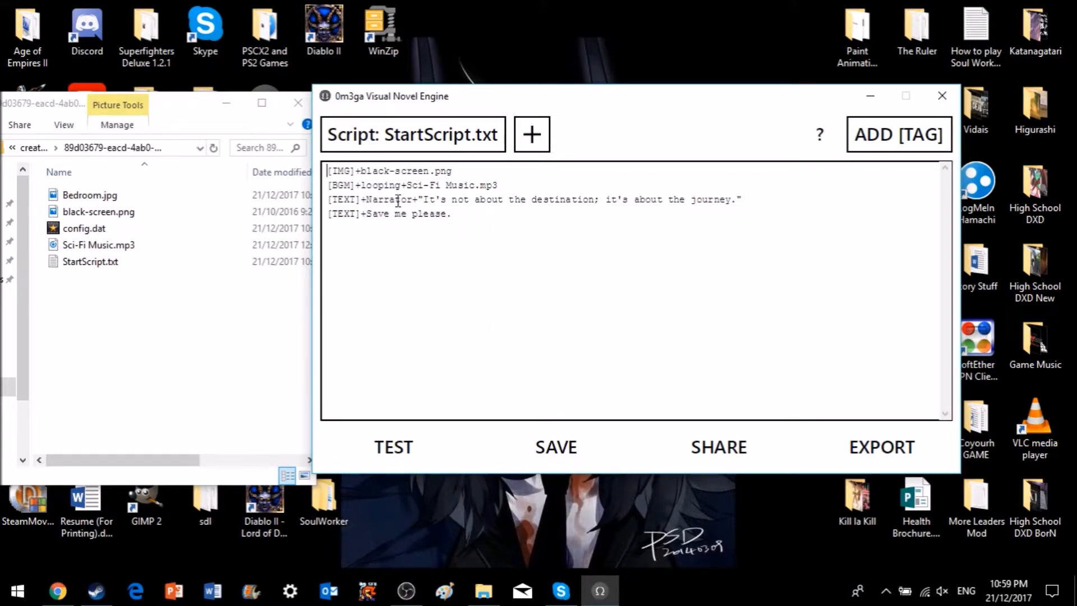
Change the speaker name of the journey quote to Cones and save the script
{"action": "left_click_drag", "start_coordinate": [413, 201], "coordinate": [367, 203]}
{"action": "type", "text": "Cones"}
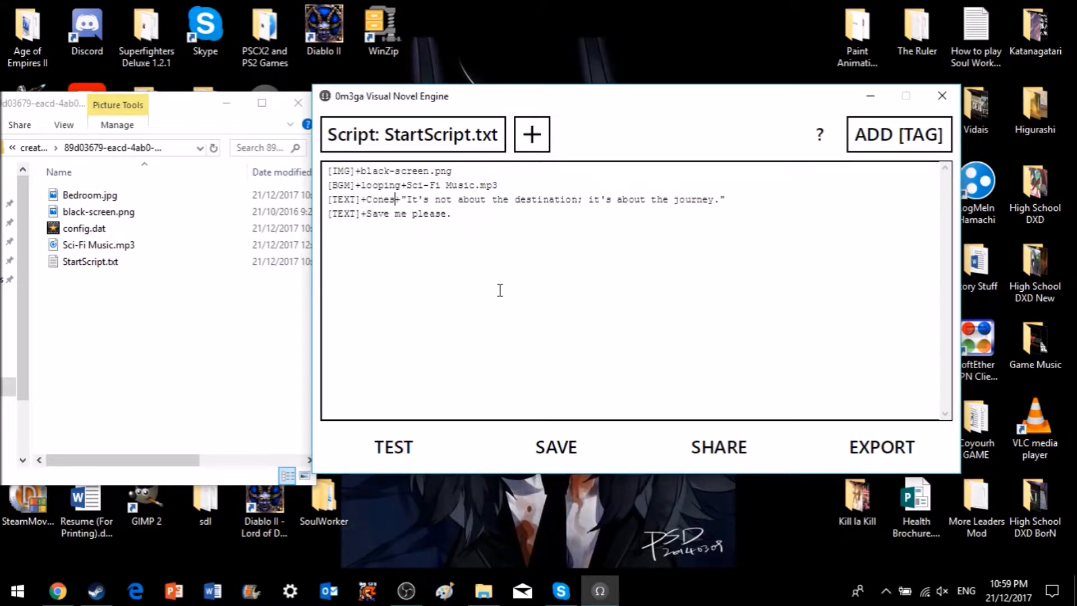
{"action": "left_click", "coordinate": [536, 457]}
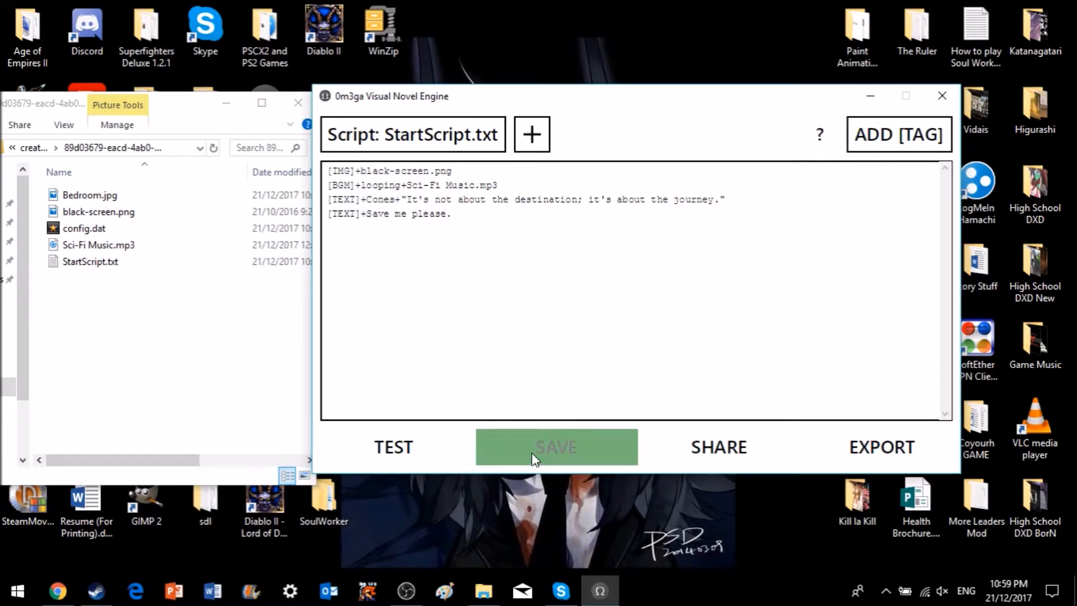
Test the game with the Cones name, advance through both text lines and return to the script
{"action": "left_click", "coordinate": [426, 452]}
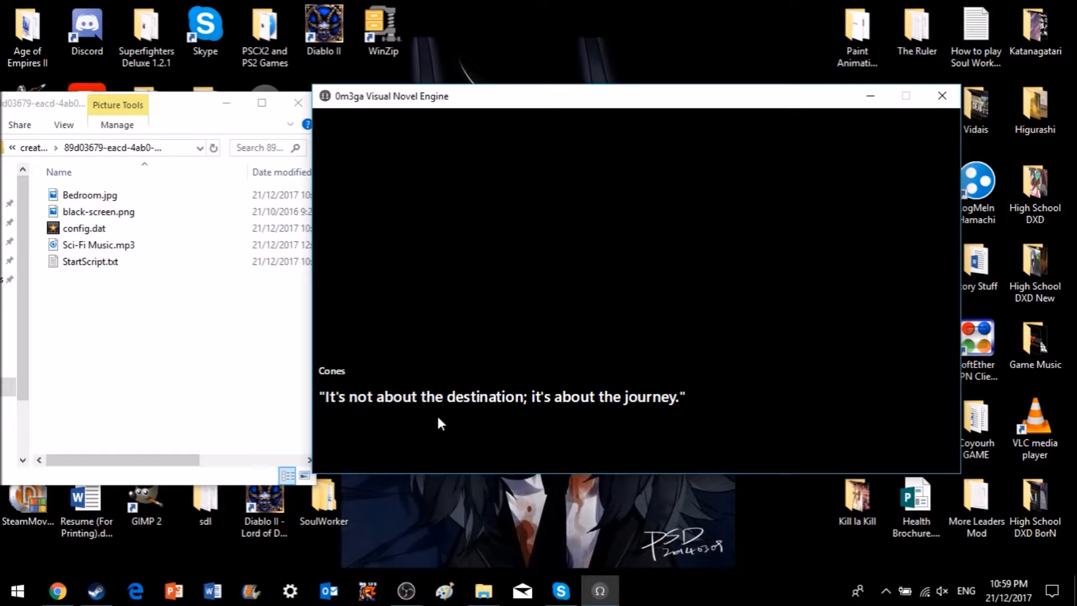
{"action": "left_click", "coordinate": [712, 430]}
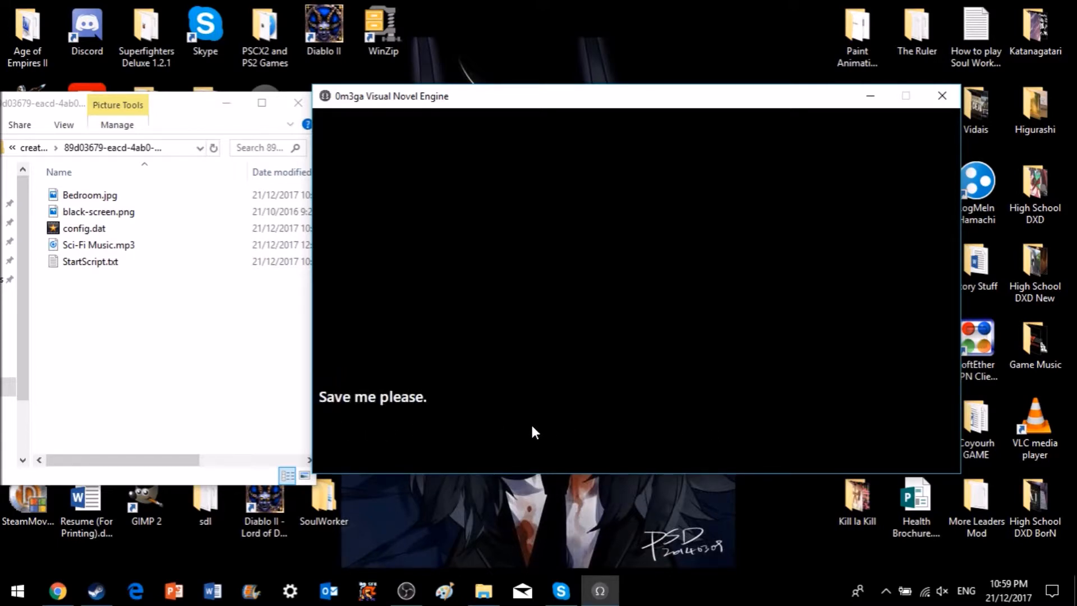
{"action": "left_click", "coordinate": [516, 213]}
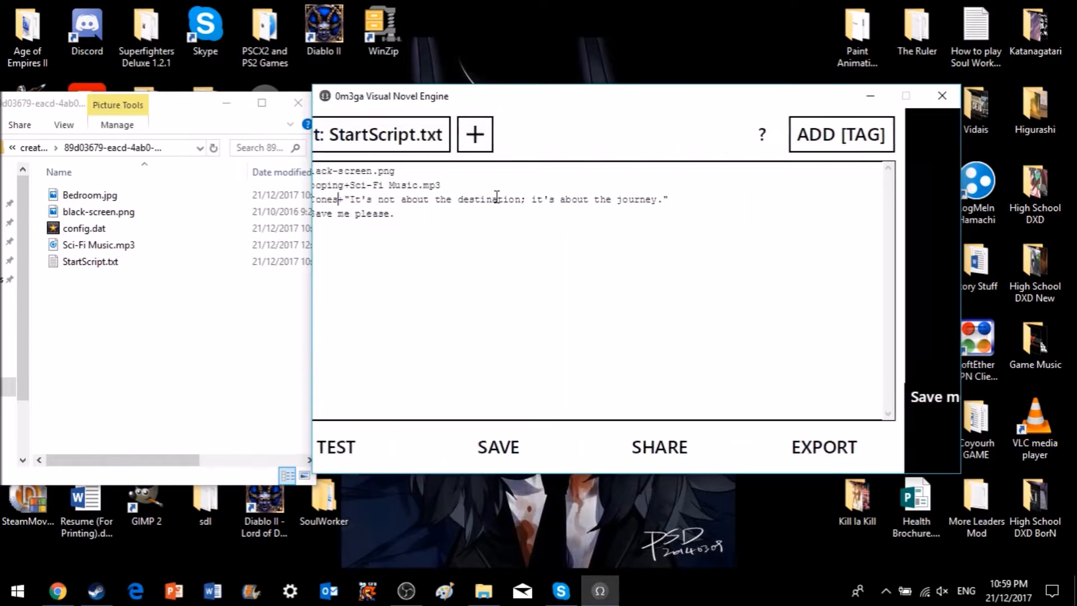
Delete the [TEXT]+Save me please. line and bring up the list of other script tags
{"action": "key", "text": "BackSpace"}
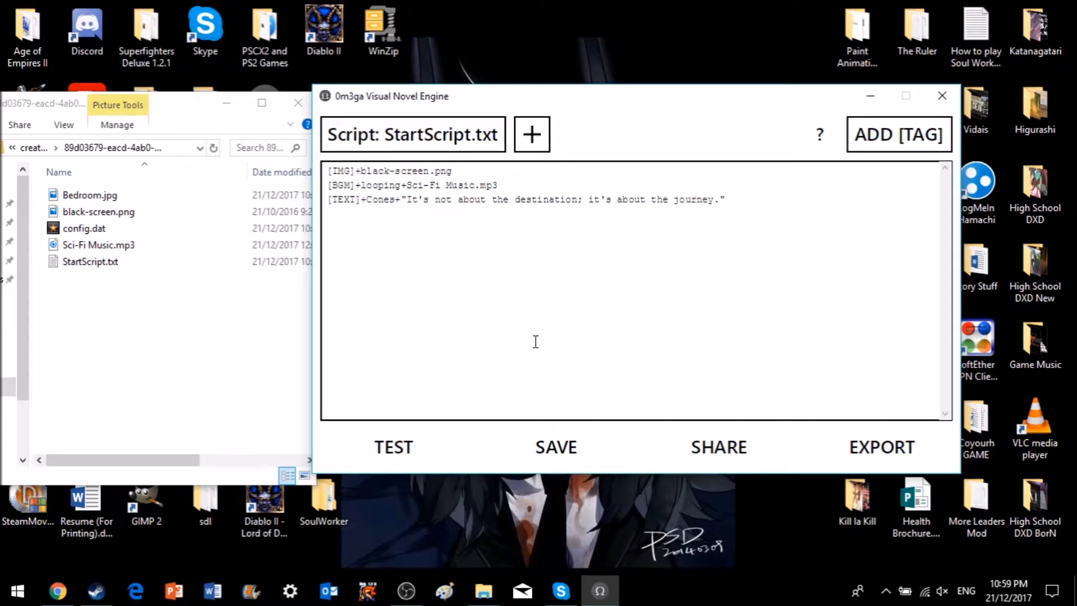
{"action": "mouse_move", "coordinate": [949, 149]}
{"action": "mouse_move", "coordinate": [895, 312]}
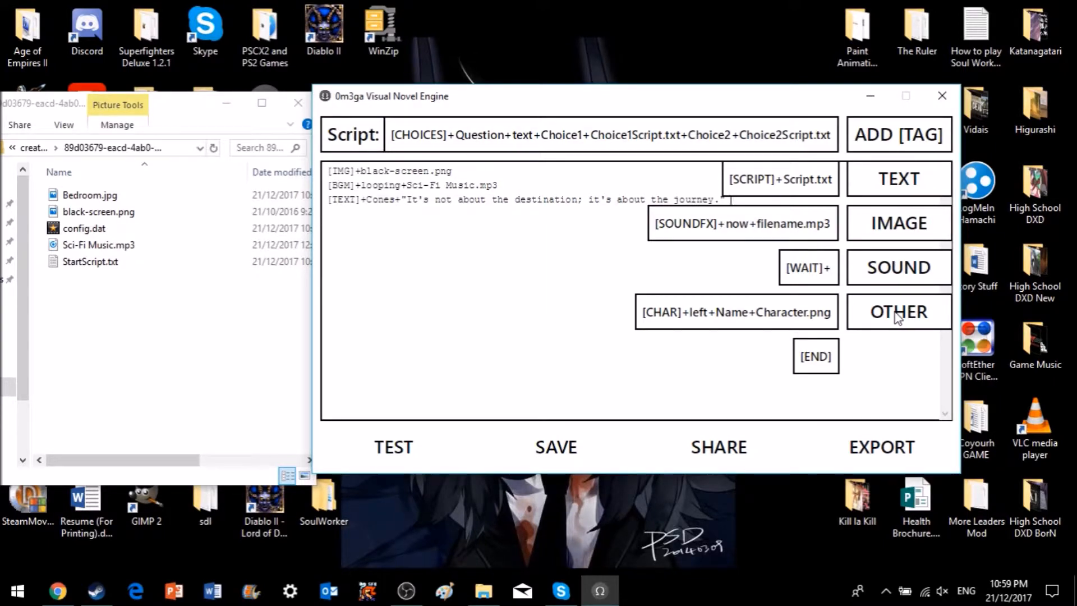
Add an [END] tag after the Cones line and test the game through to its end
{"action": "left_click", "coordinate": [815, 356]}
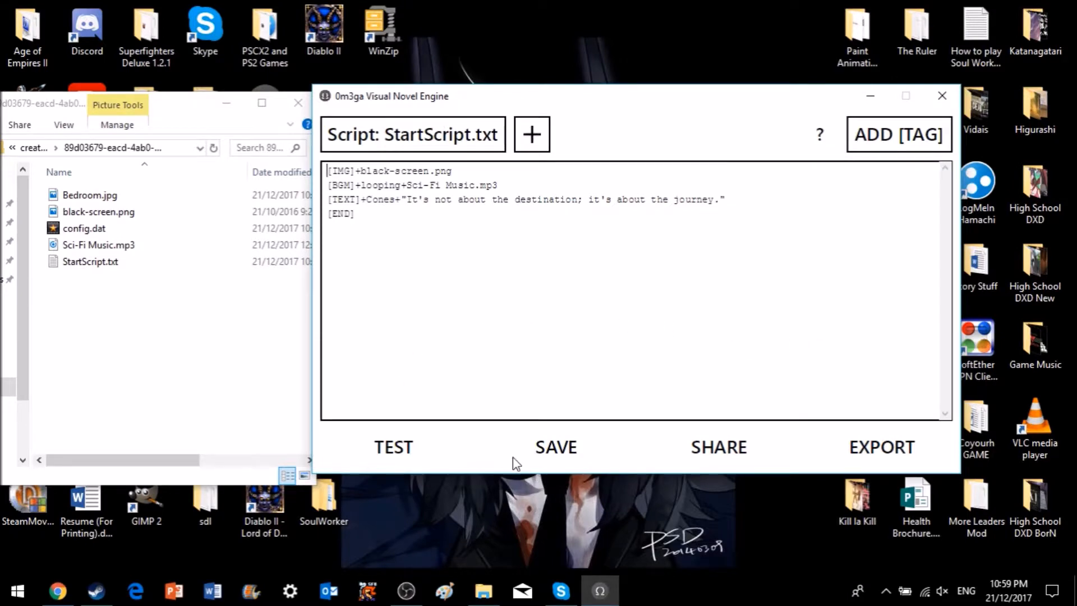
{"action": "left_click", "coordinate": [408, 458]}
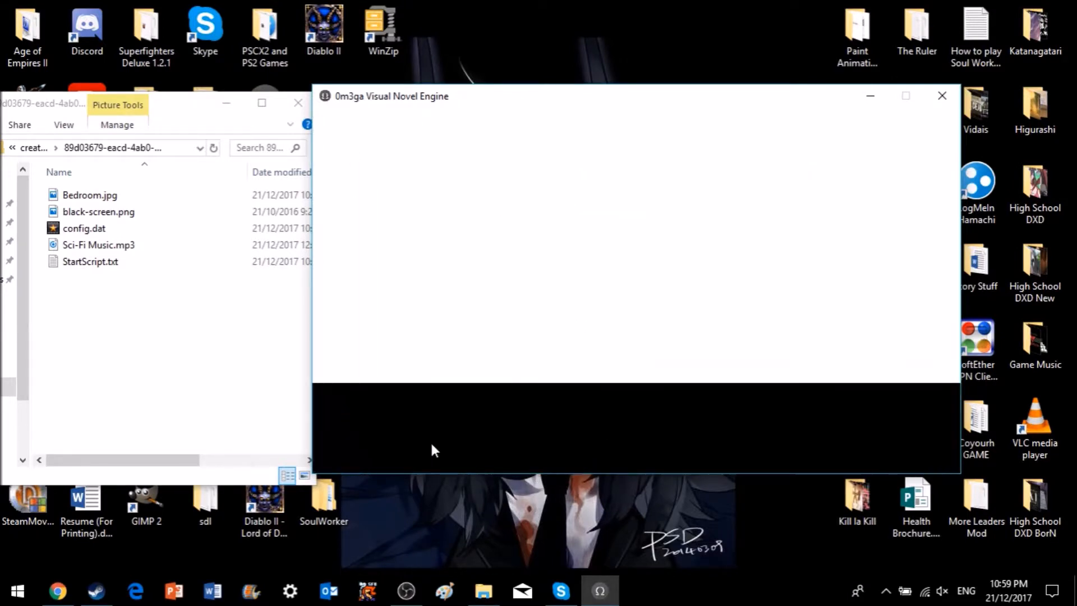
{"action": "left_click", "coordinate": [432, 448]}
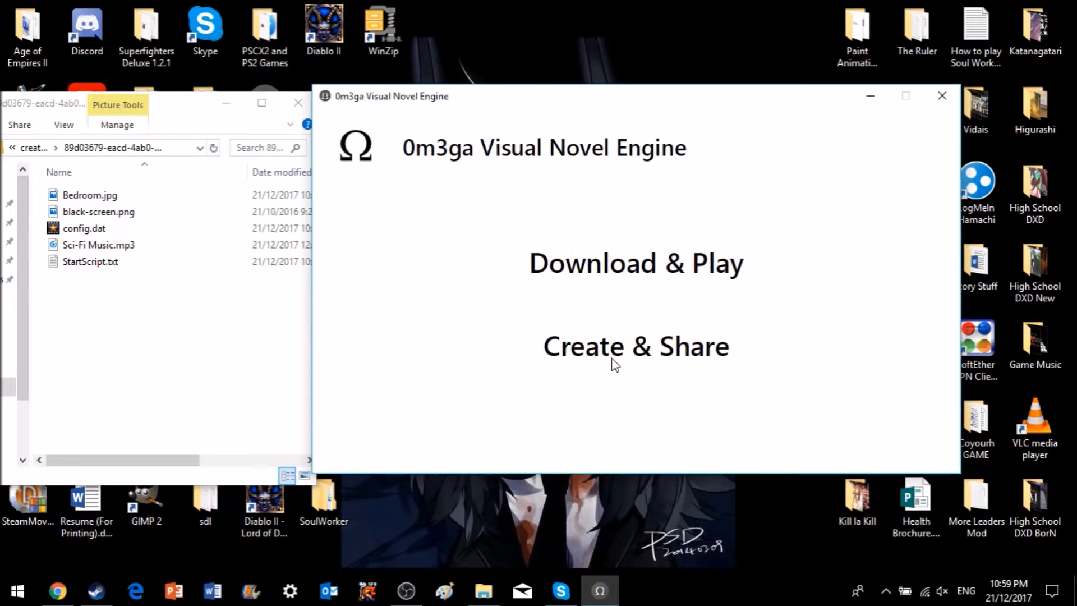
Reopen The Journey for editing from the Create & Share list
{"action": "left_click", "coordinate": [615, 364]}
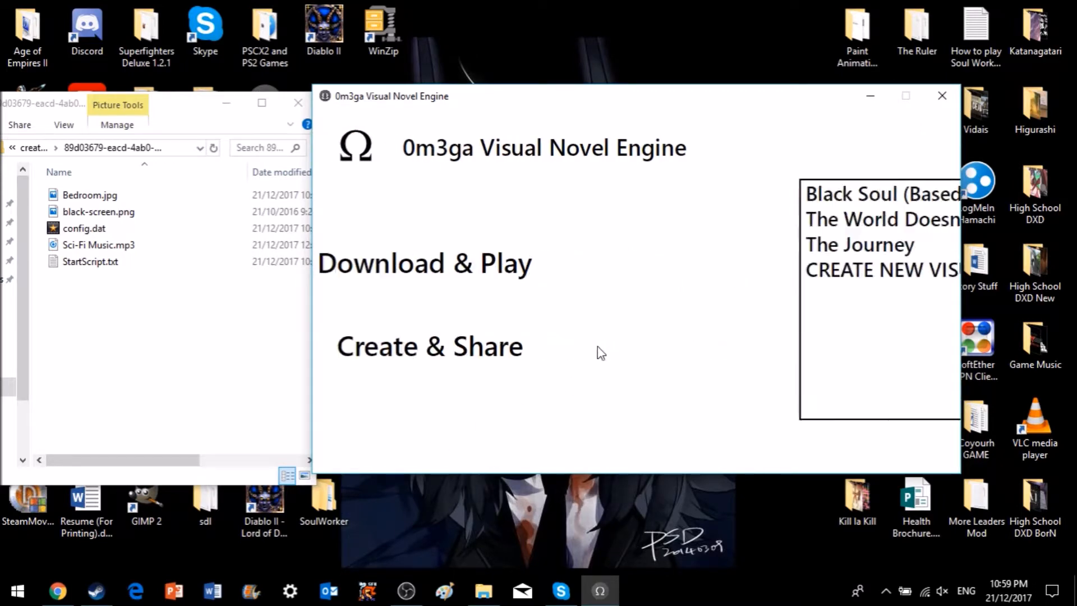
{"action": "left_click", "coordinate": [500, 250]}
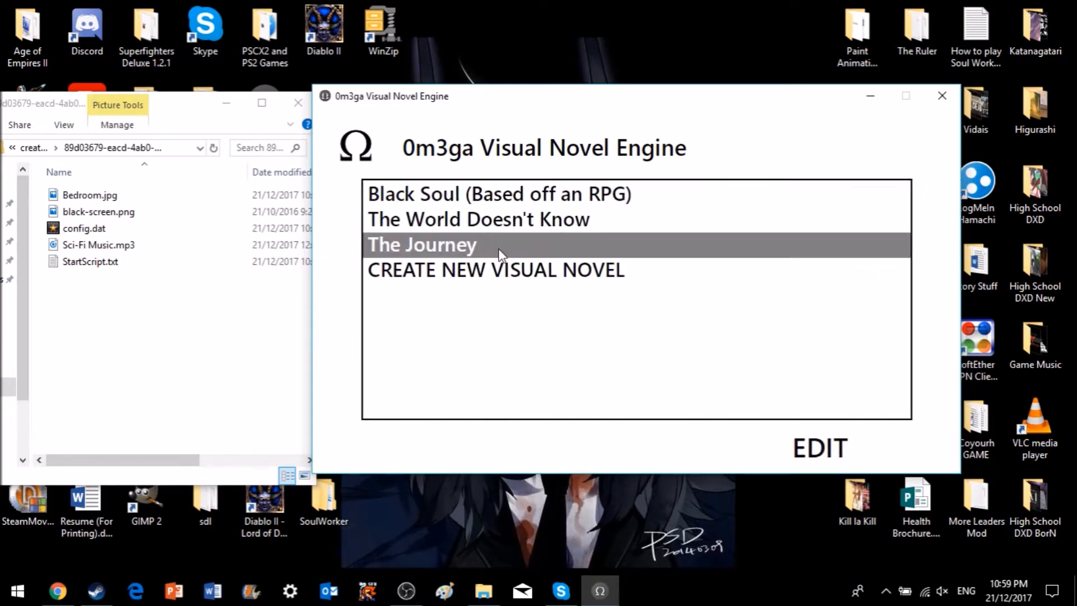
{"action": "left_click", "coordinate": [827, 448]}
Start creating a new visual novel, cancel the naming, and reopen The Journey for editing
{"action": "left_click", "coordinate": [398, 212]}
{"action": "key", "text": "Escape"}
{"action": "left_click", "coordinate": [637, 346]}
{"action": "left_click", "coordinate": [434, 272]}
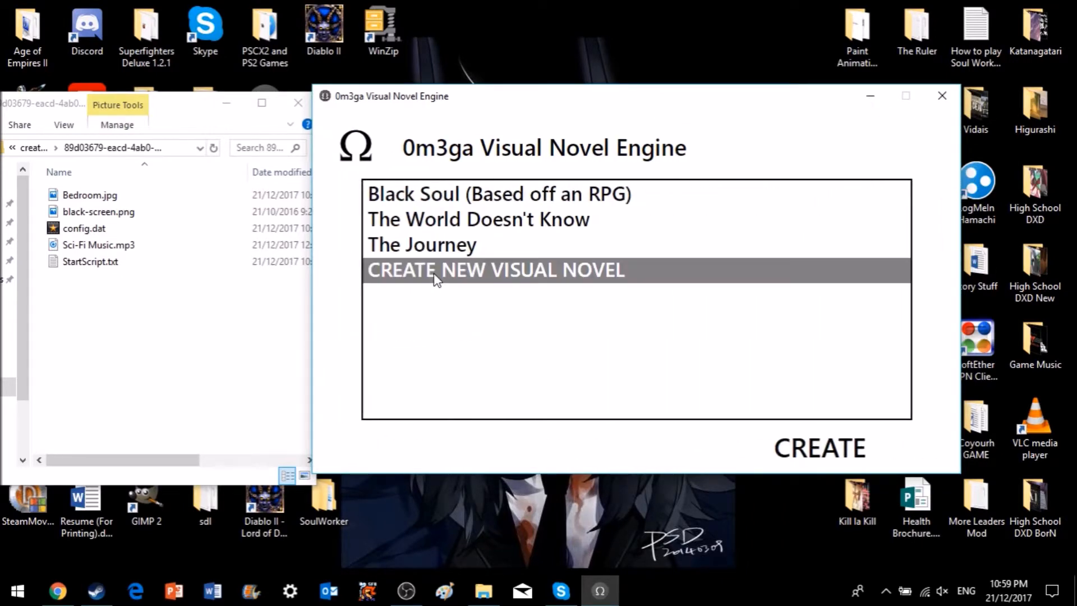
{"action": "left_click", "coordinate": [795, 444]}
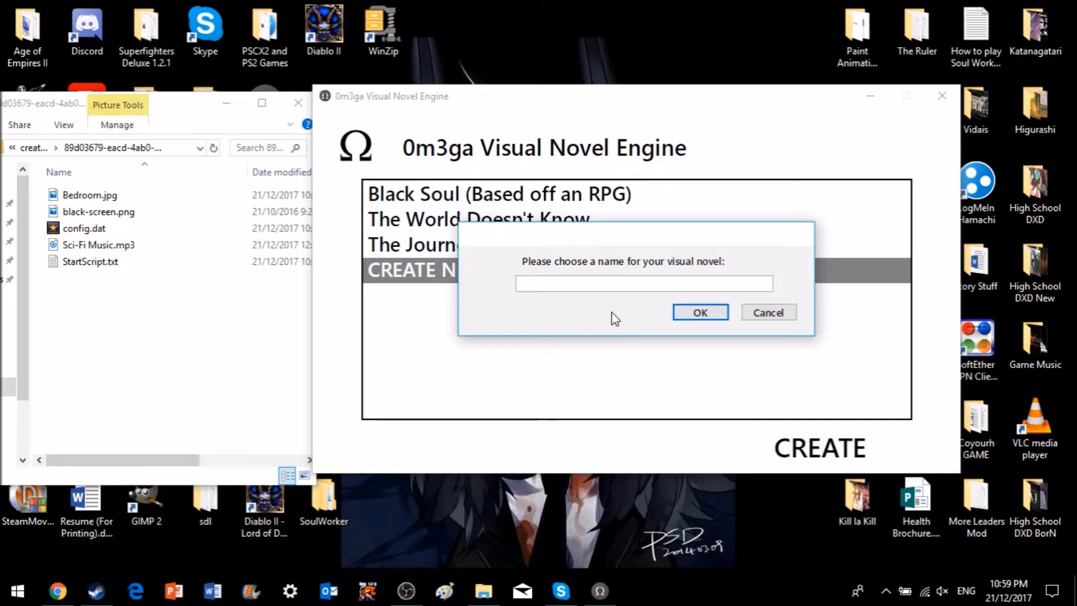
{"action": "left_click", "coordinate": [750, 315]}
{"action": "left_click", "coordinate": [507, 250]}
{"action": "left_click", "coordinate": [813, 446]}
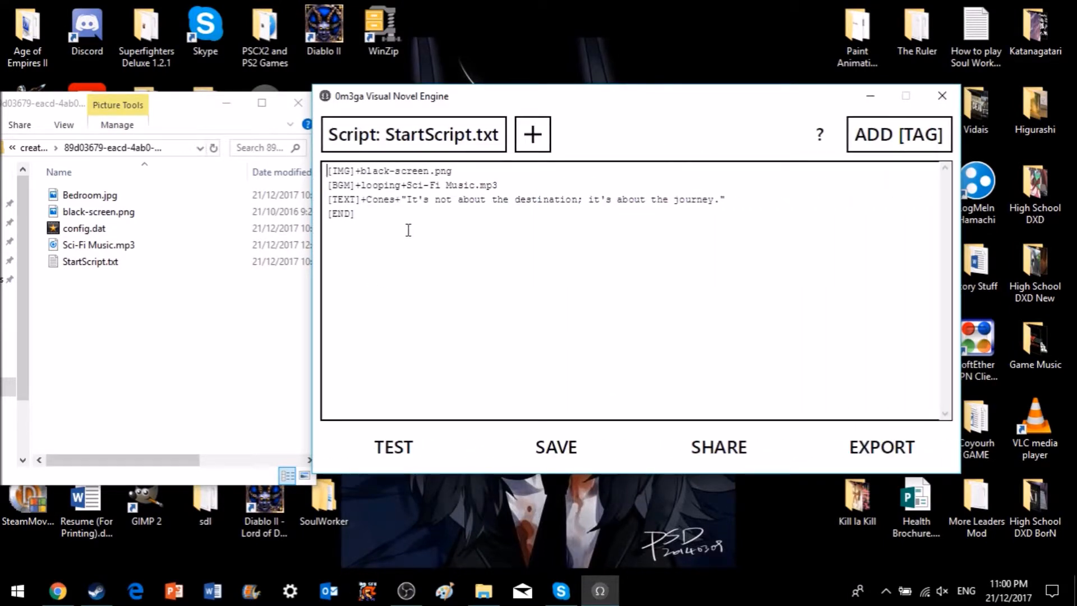
Browse the text, image and sound tags and add a [STOPSOUND] tag to the end of the script
{"action": "left_click_drag", "start_coordinate": [377, 214], "coordinate": [323, 218]}
{"action": "left_click", "coordinate": [353, 225]}
{"action": "left_click", "coordinate": [783, 195]}
{"action": "left_click", "coordinate": [893, 143]}
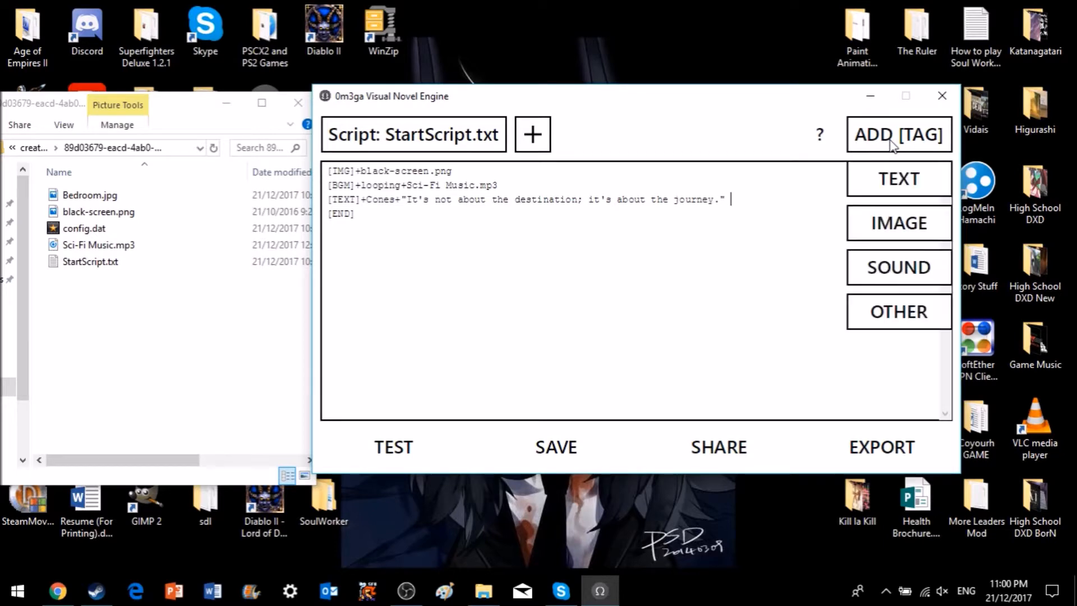
{"action": "left_click", "coordinate": [880, 225]}
{"action": "left_click", "coordinate": [882, 274]}
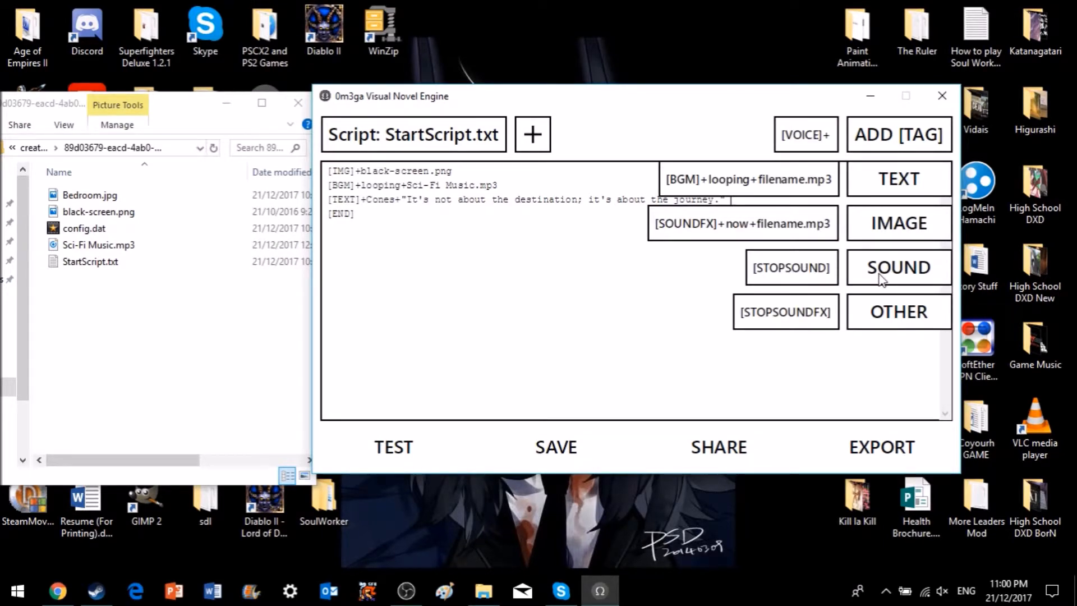
{"action": "left_click", "coordinate": [897, 179]}
{"action": "left_click", "coordinate": [878, 267]}
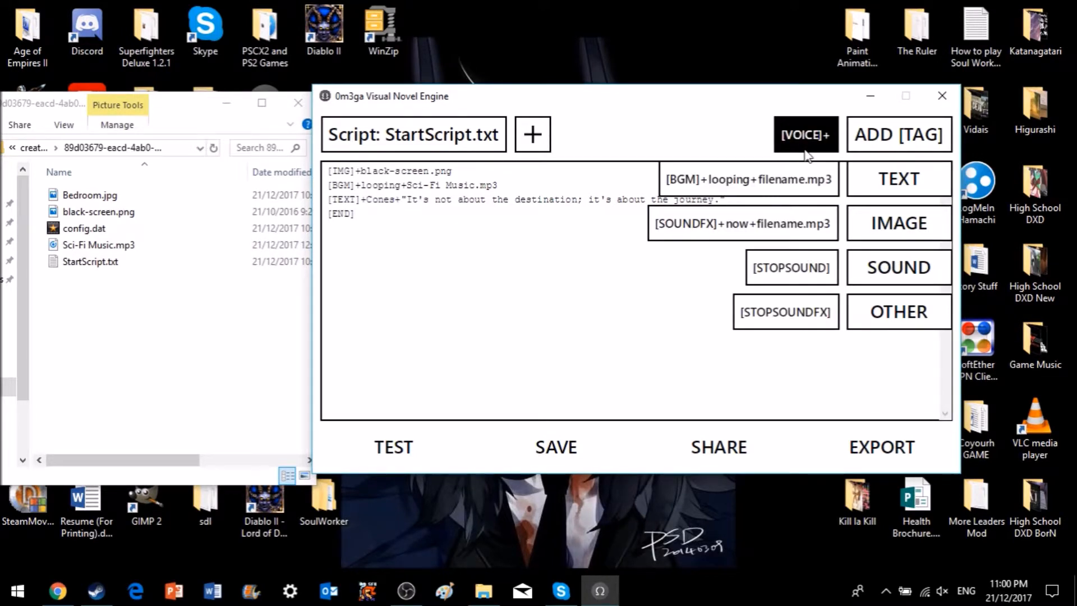
{"action": "left_click", "coordinate": [805, 264]}
Delete the [END] line above [STOPSOUND] from the script
{"action": "left_click_drag", "start_coordinate": [363, 215], "coordinate": [306, 201]}
{"action": "left_click", "coordinate": [391, 217]}
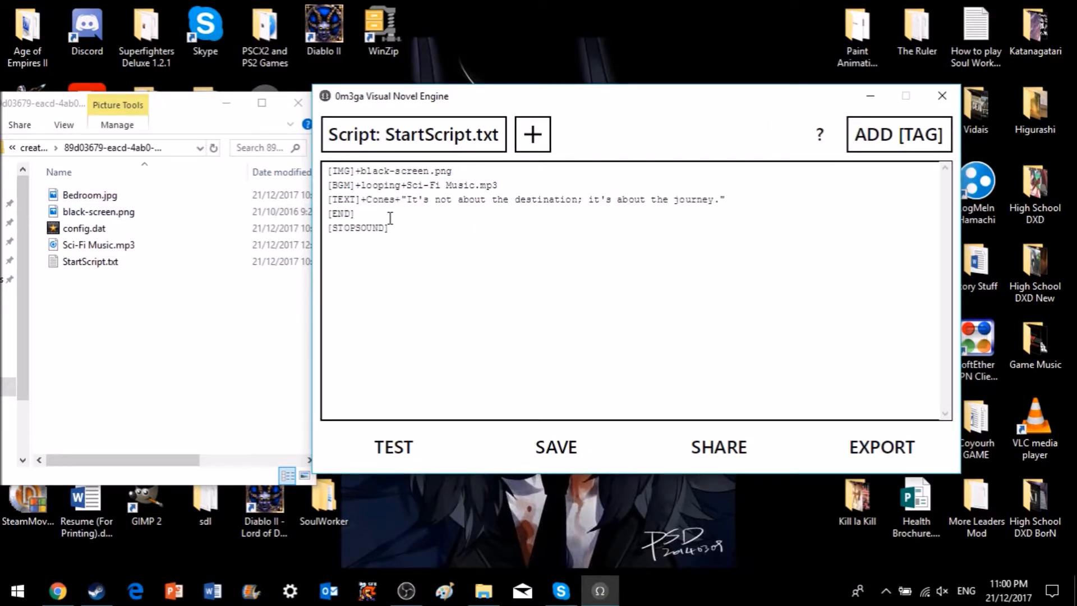
{"action": "left_click_drag", "start_coordinate": [363, 218], "coordinate": [325, 213]}
{"action": "key", "text": "BackSpace"}
{"action": "key", "text": "BackSpace"}
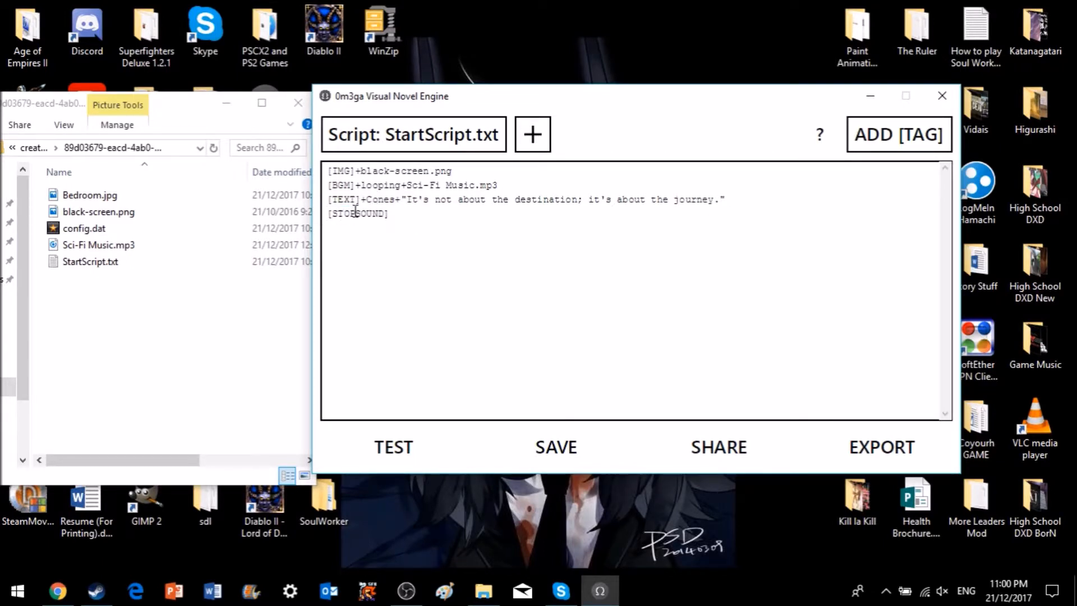
Replace the [STOPSOUND] line with [BGM]+looping+Dramatic Music.mp3 and delete that line again
{"action": "left_click", "coordinate": [394, 214]}
{"action": "left_click_drag", "start_coordinate": [395, 216], "coordinate": [292, 217]}
{"action": "left_click", "coordinate": [401, 226]}
{"action": "left_click_drag", "start_coordinate": [437, 214], "coordinate": [325, 214]}
{"action": "type", "text": "[BGM]+looping+Dramatic"}
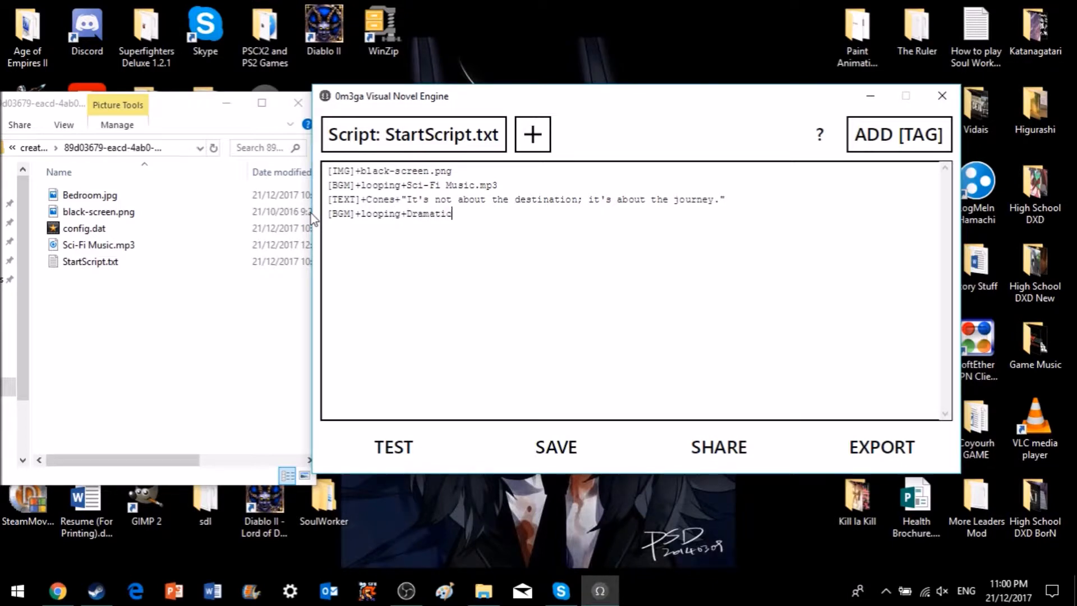
{"action": "type", "text": " Music.mp3"}
{"action": "left_click_drag", "start_coordinate": [511, 217], "coordinate": [311, 216]}
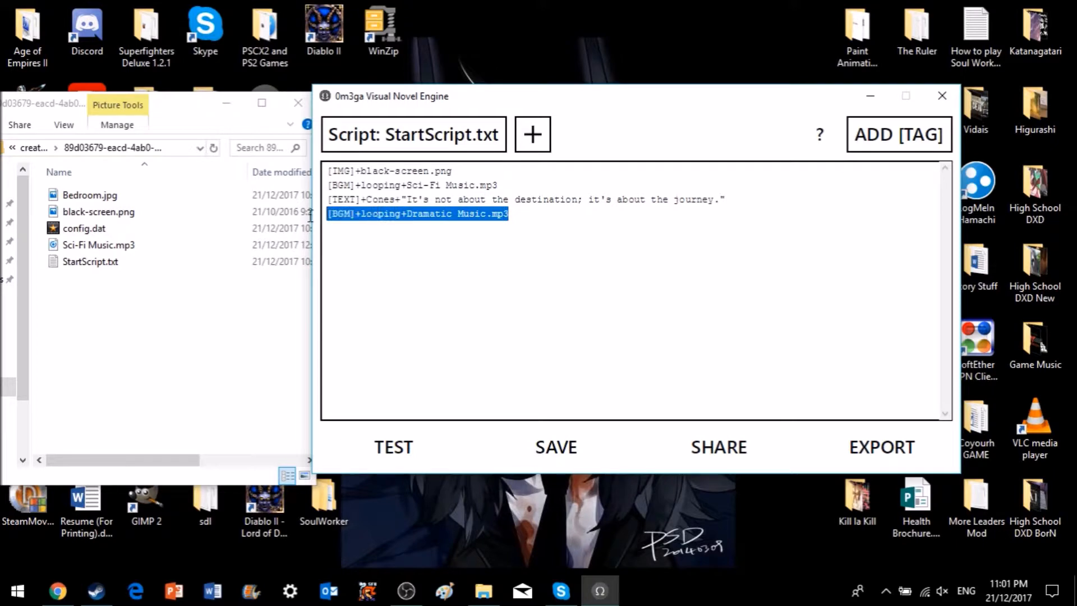
{"action": "key", "text": "BackSpace"}
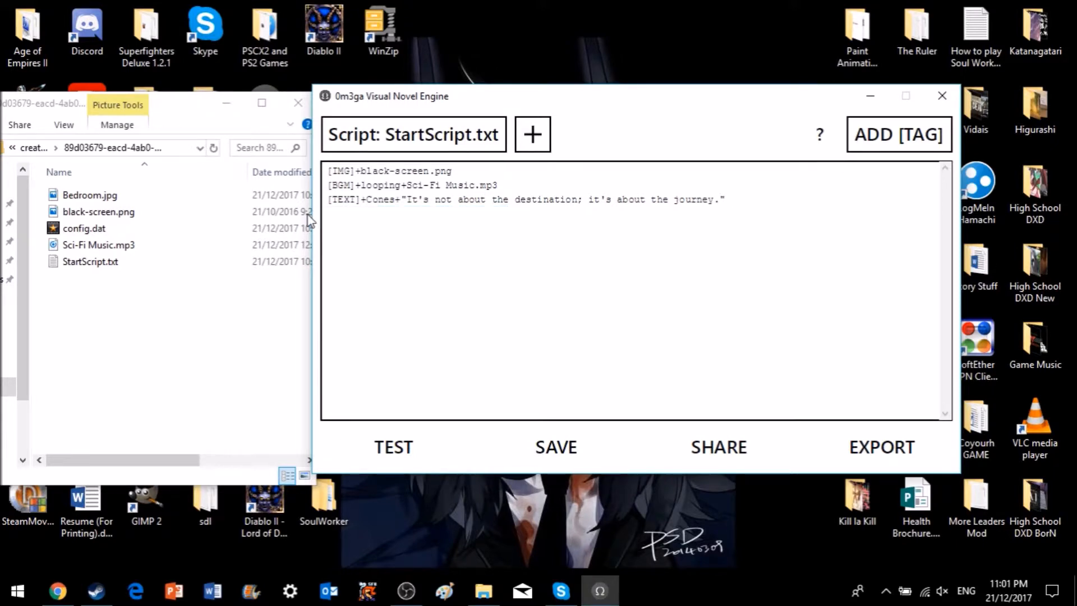
Add the [SOUNDFX]+now+filename.mp3 tag below the Cones line, review the [STOPSOUNDFX] tag and delete the added line
{"action": "left_click", "coordinate": [887, 149]}
{"action": "mouse_move", "coordinate": [853, 281]}
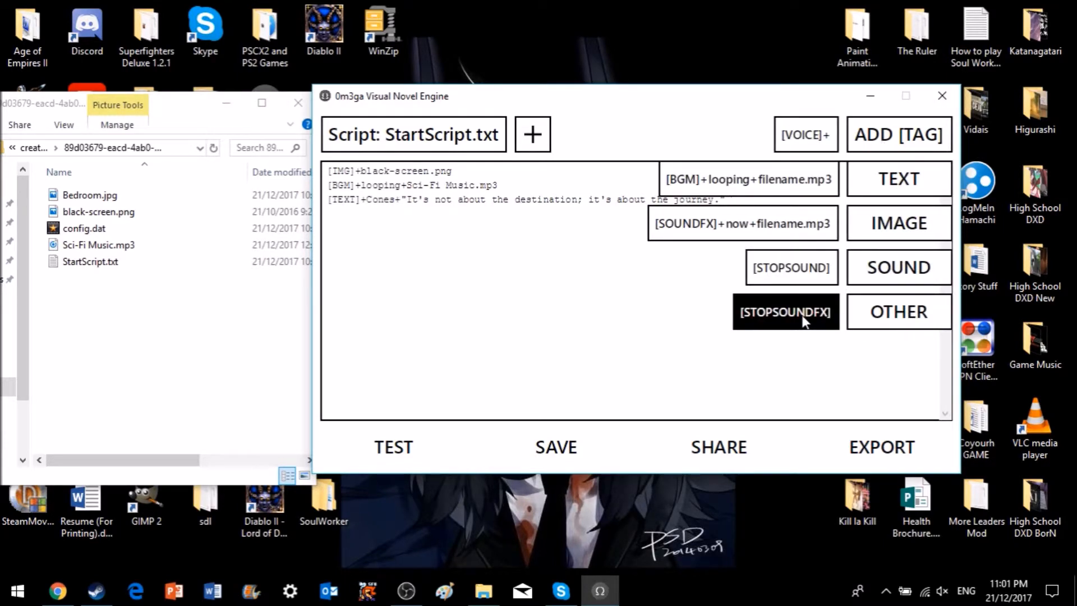
{"action": "left_click", "coordinate": [781, 223]}
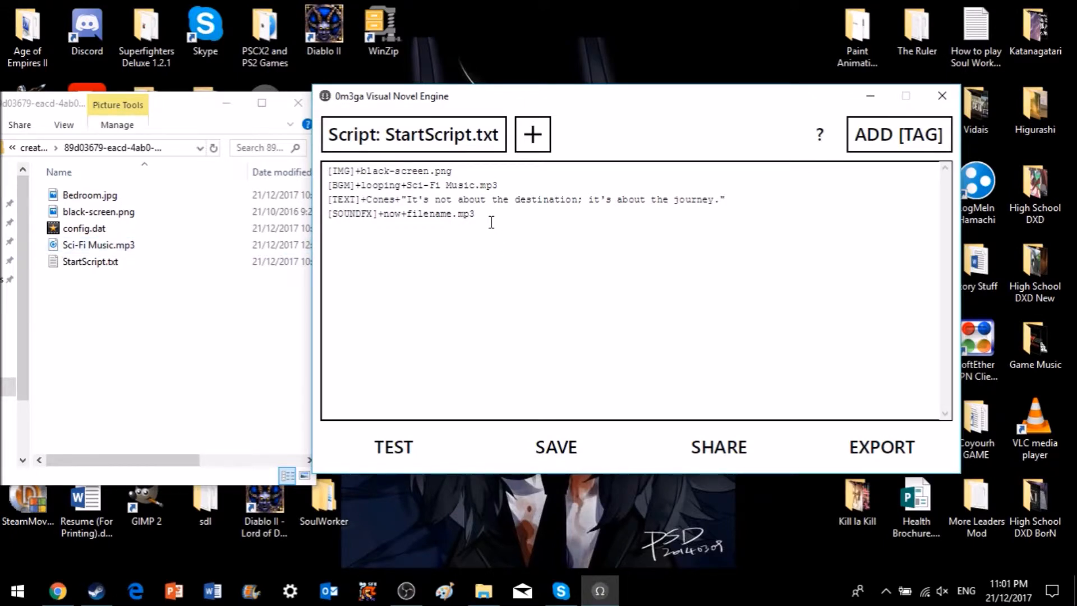
{"action": "left_click", "coordinate": [872, 141]}
{"action": "left_click", "coordinate": [883, 277]}
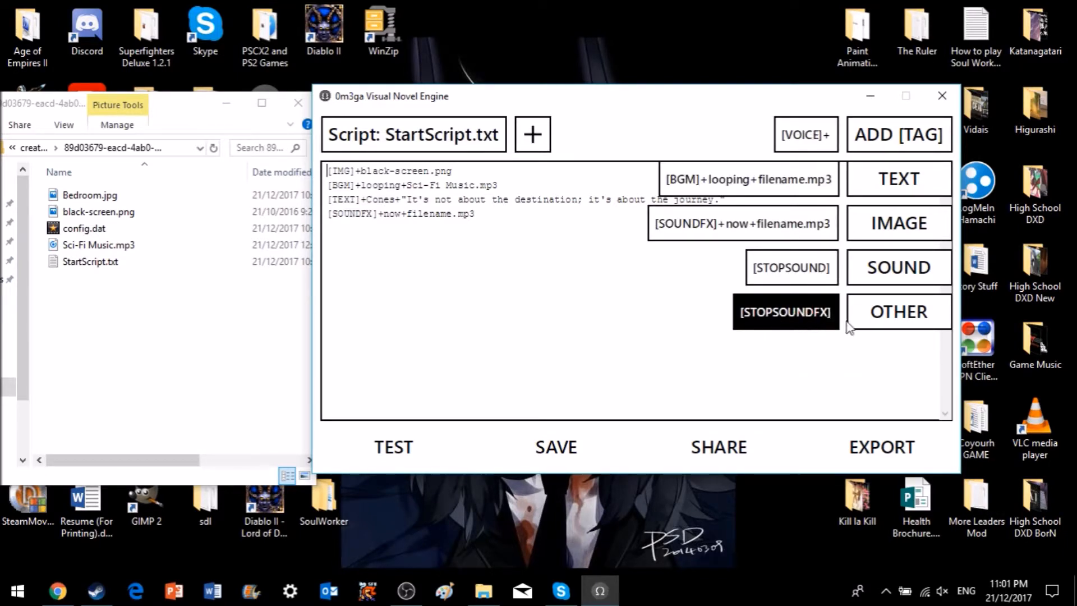
{"action": "mouse_move", "coordinate": [849, 325]}
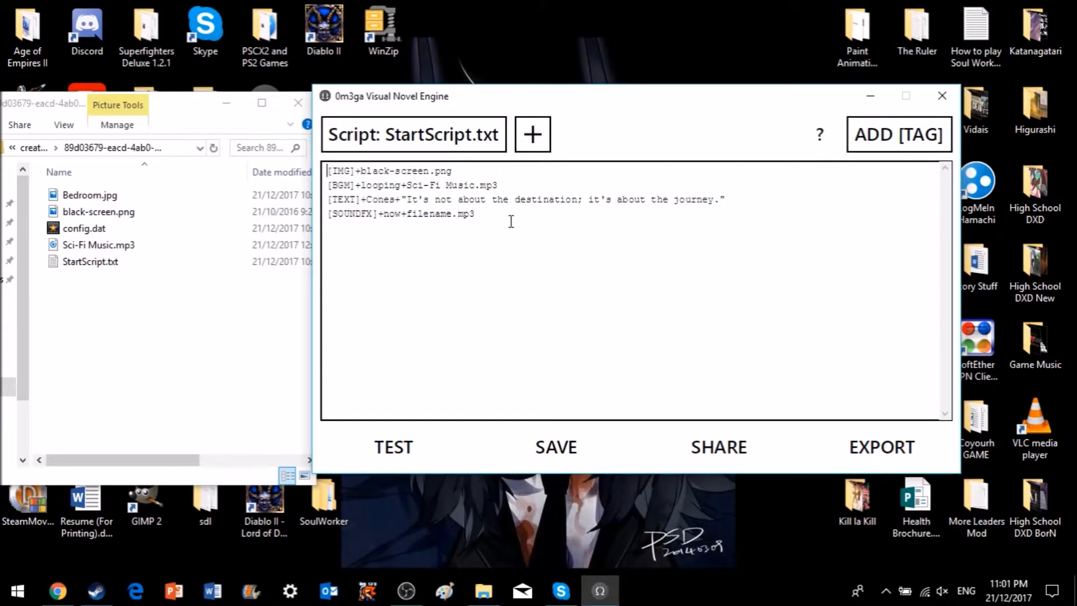
{"action": "left_click_drag", "start_coordinate": [511, 216], "coordinate": [325, 215]}
{"action": "key", "text": "BackSpace"}
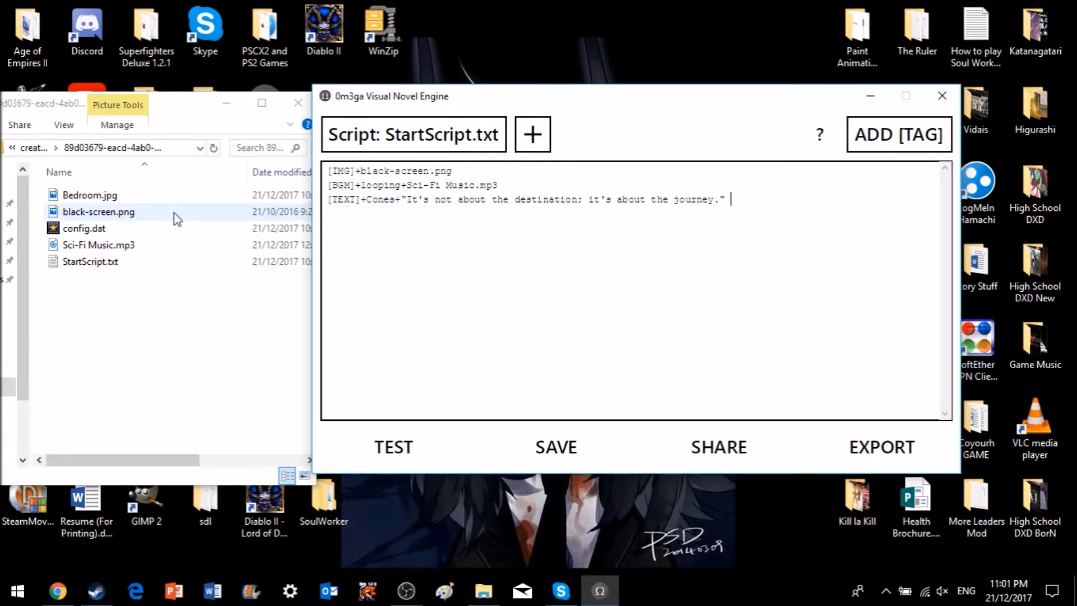
Review the tag categories, add a [SCRIPT] tag below the Cones line and clear the placeholder name before .txt
{"action": "mouse_move", "coordinate": [893, 145]}
{"action": "mouse_move", "coordinate": [881, 173]}
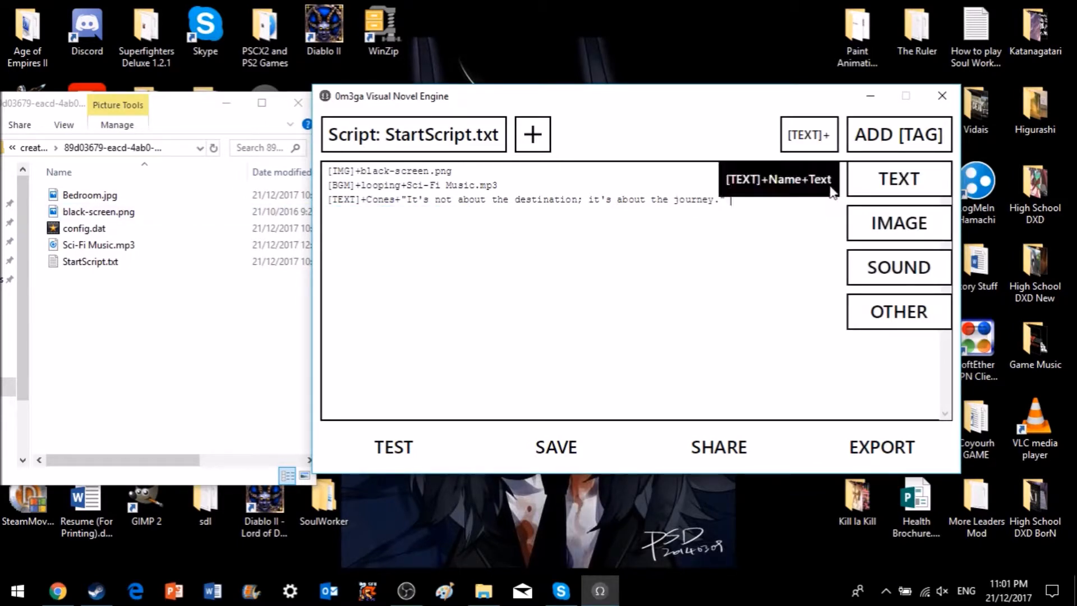
{"action": "mouse_move", "coordinate": [889, 227]}
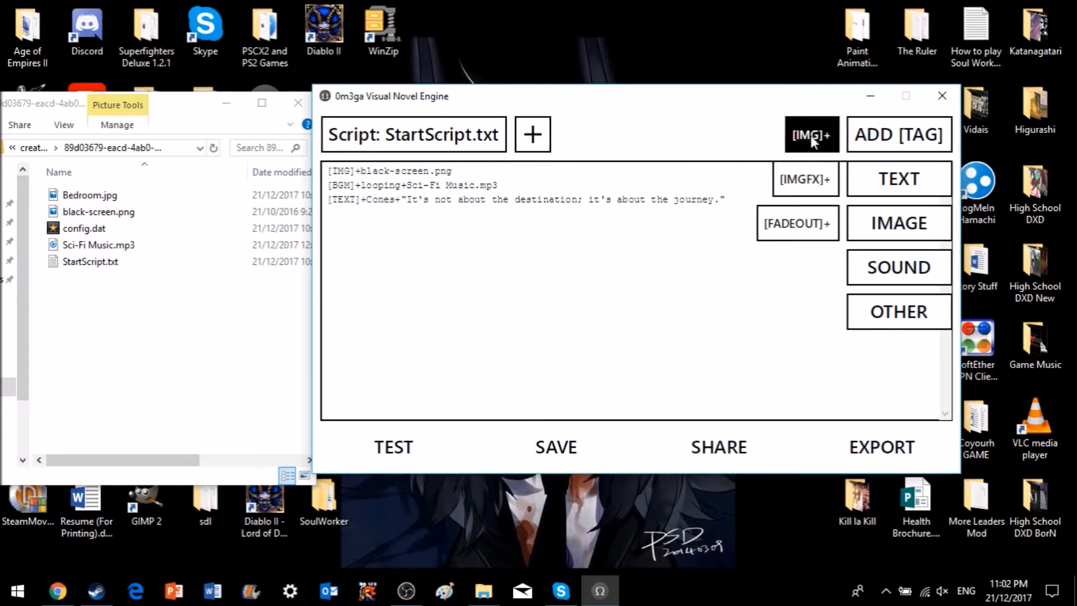
{"action": "mouse_move", "coordinate": [873, 263]}
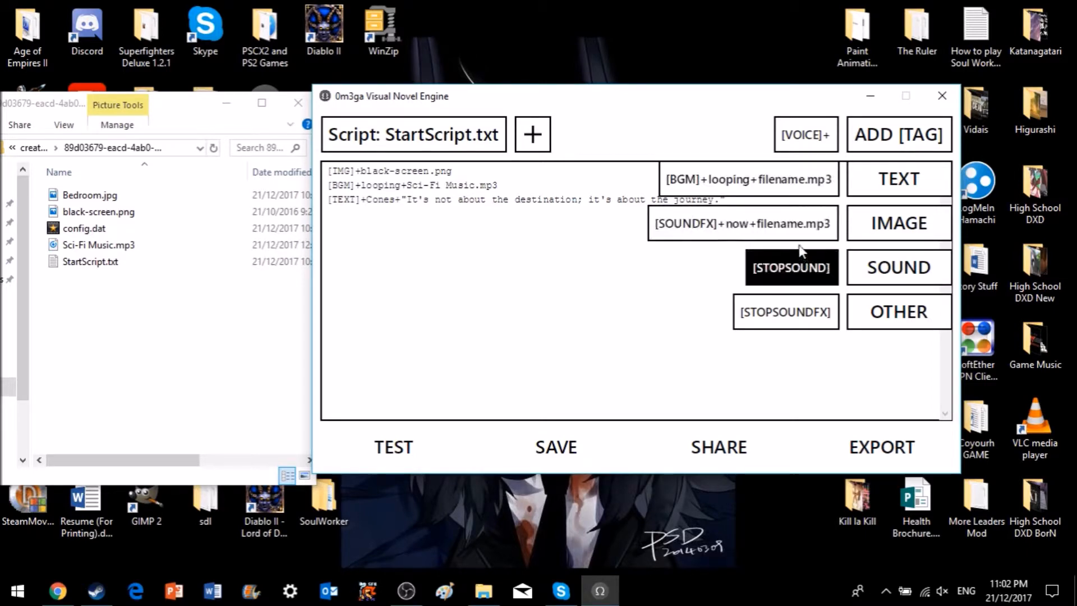
{"action": "mouse_move", "coordinate": [884, 317]}
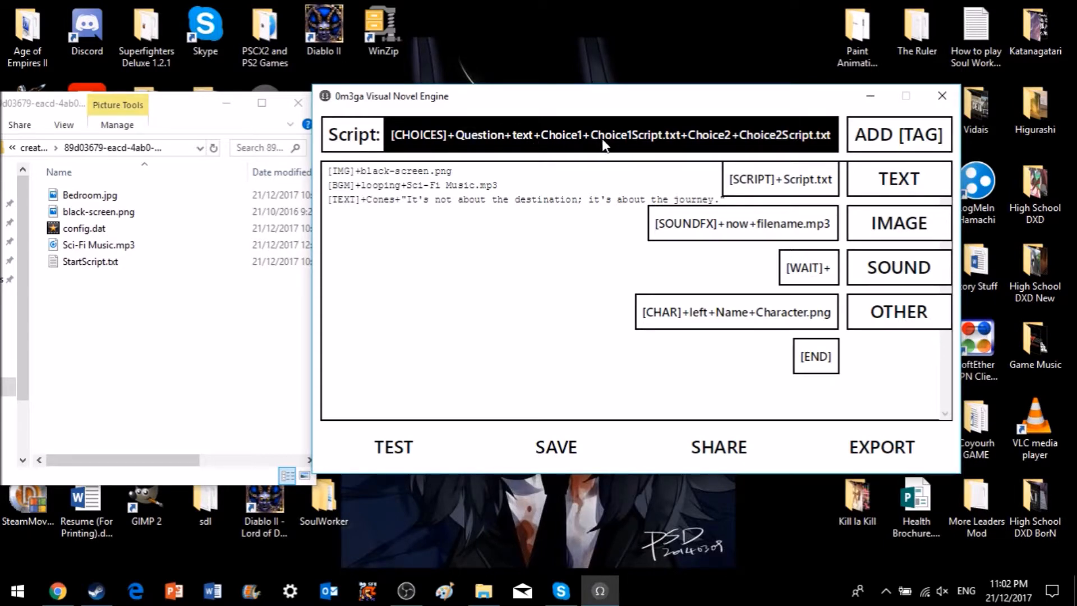
{"action": "left_click", "coordinate": [803, 197]}
{"action": "left_click_drag", "start_coordinate": [414, 213], "coordinate": [378, 214]}
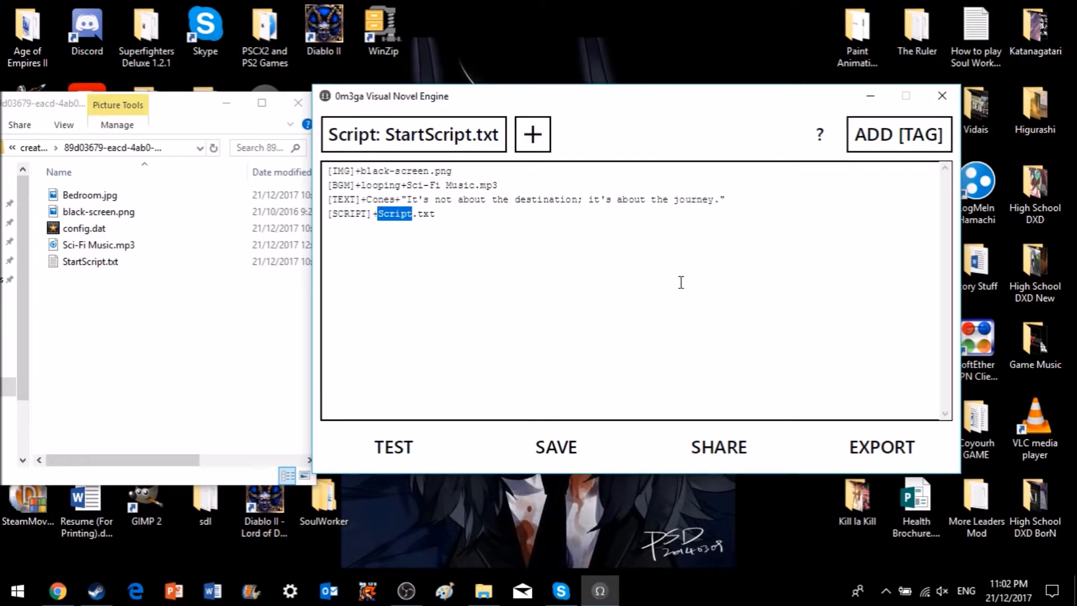
{"action": "key", "text": "BackSpace"}
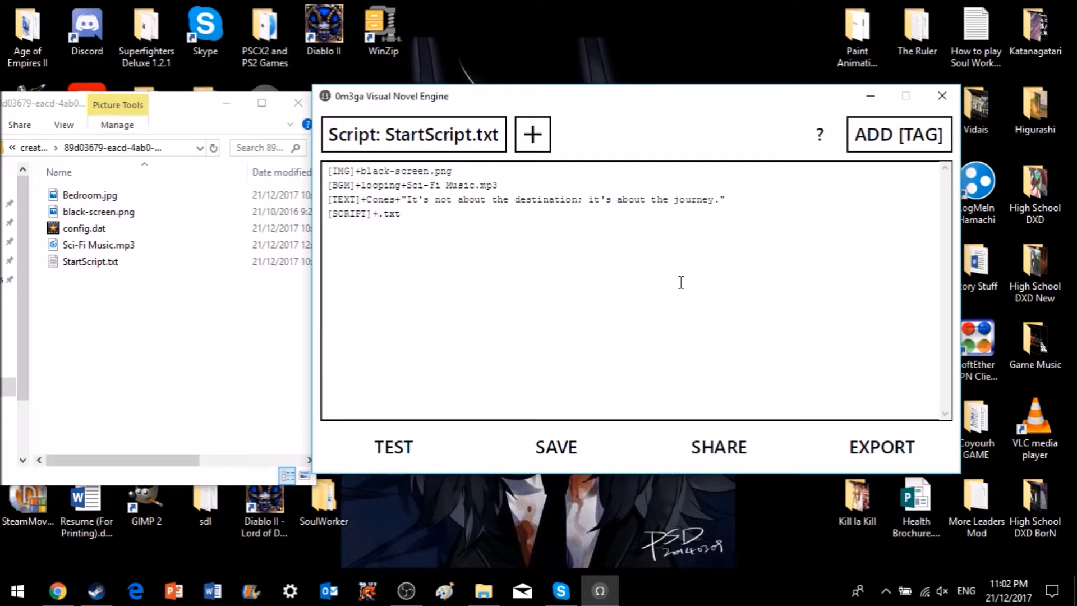
Create a new script file named StartScript2 for the visual novel
{"action": "left_click", "coordinate": [534, 137]}
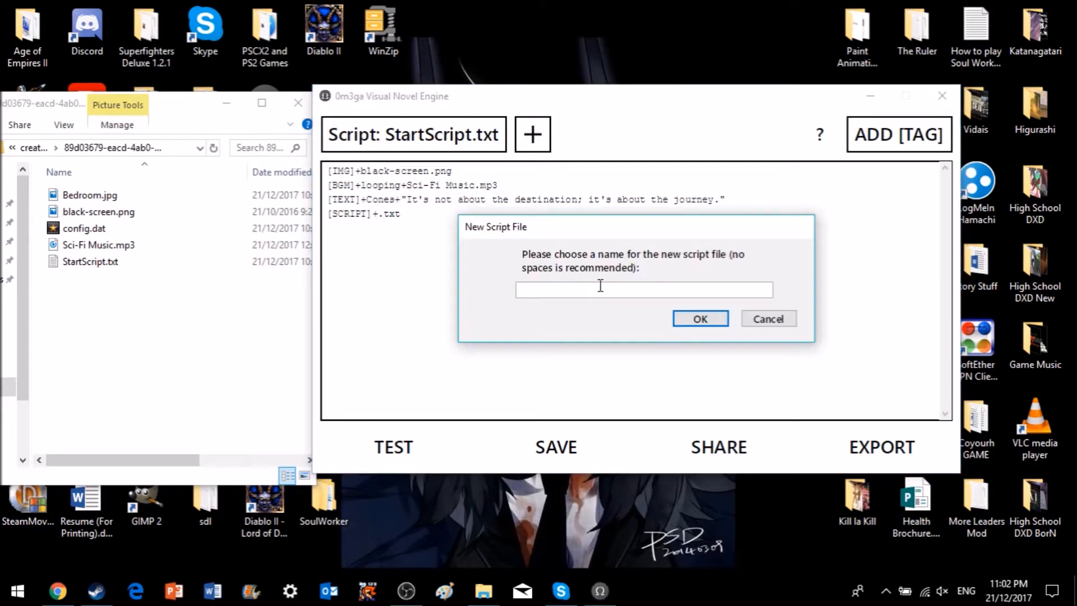
{"action": "type", "text": "S"}
{"action": "key", "text": "BackSpace"}
{"action": "left_click", "coordinate": [700, 320]}
{"action": "left_click", "coordinate": [441, 132]}
{"action": "left_click", "coordinate": [414, 187]}
{"action": "left_click", "coordinate": [422, 143]}
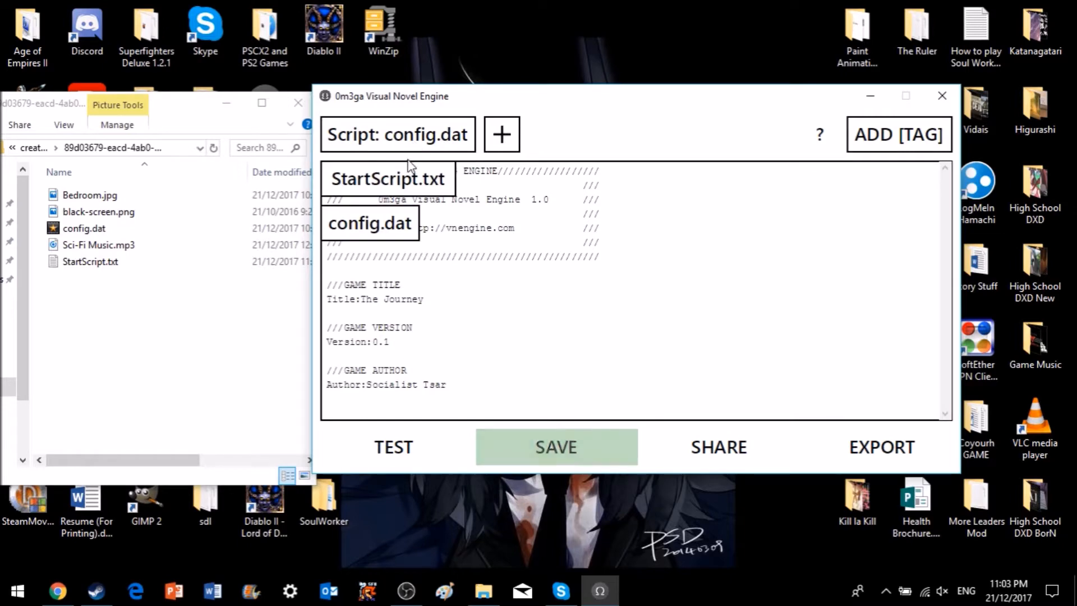
{"action": "left_click", "coordinate": [412, 175]}
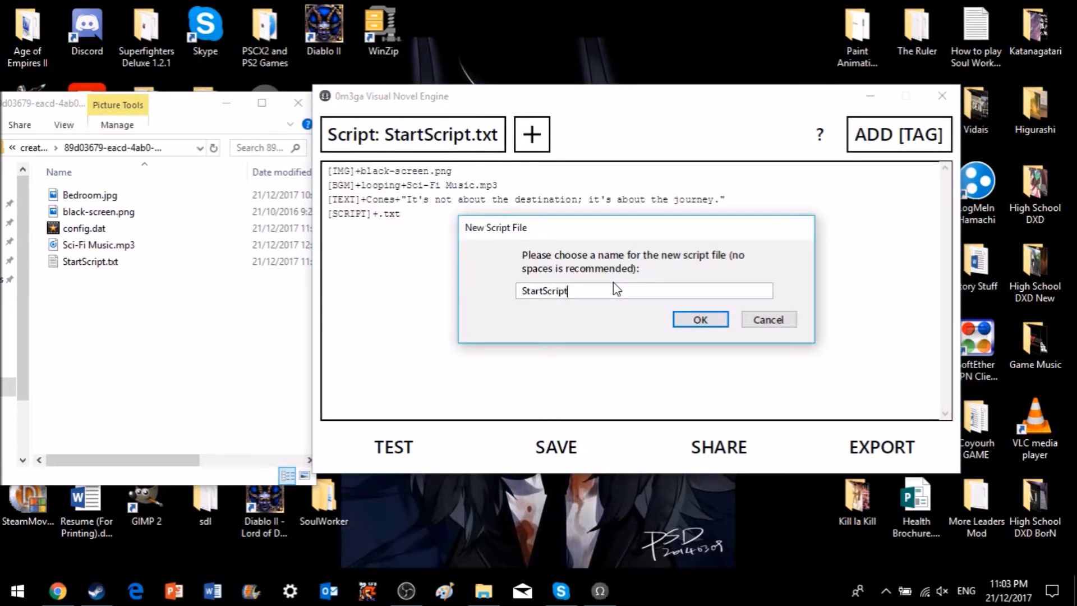
{"action": "left_click", "coordinate": [700, 322]}
Complete the [SCRIPT] line in StartScript.txt so it points to StartScript2.txt
{"action": "left_click", "coordinate": [376, 214]}
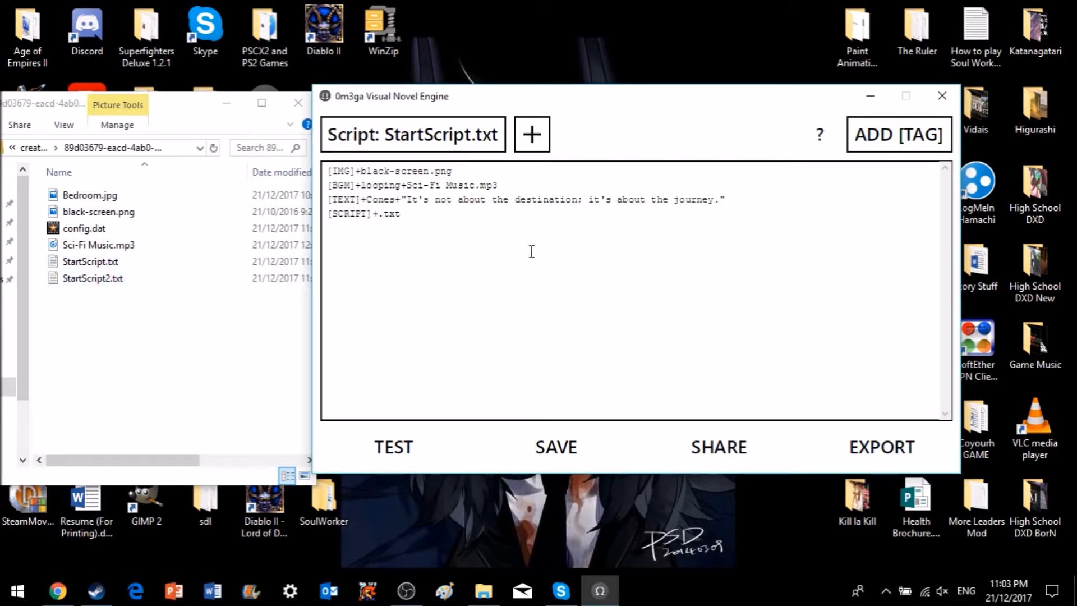
{"action": "type", "text": "StartSript"}
{"action": "key", "text": "BackSpace"}
{"action": "key", "text": "BackSpace"}
{"action": "key", "text": "BackSpace"}
{"action": "key", "text": "BackSpace"}
{"action": "type", "text": "cript2"}
Open StartScript2.txt and replace its placeholder comment with the line [TEXT]+Yo
{"action": "left_click", "coordinate": [423, 137]}
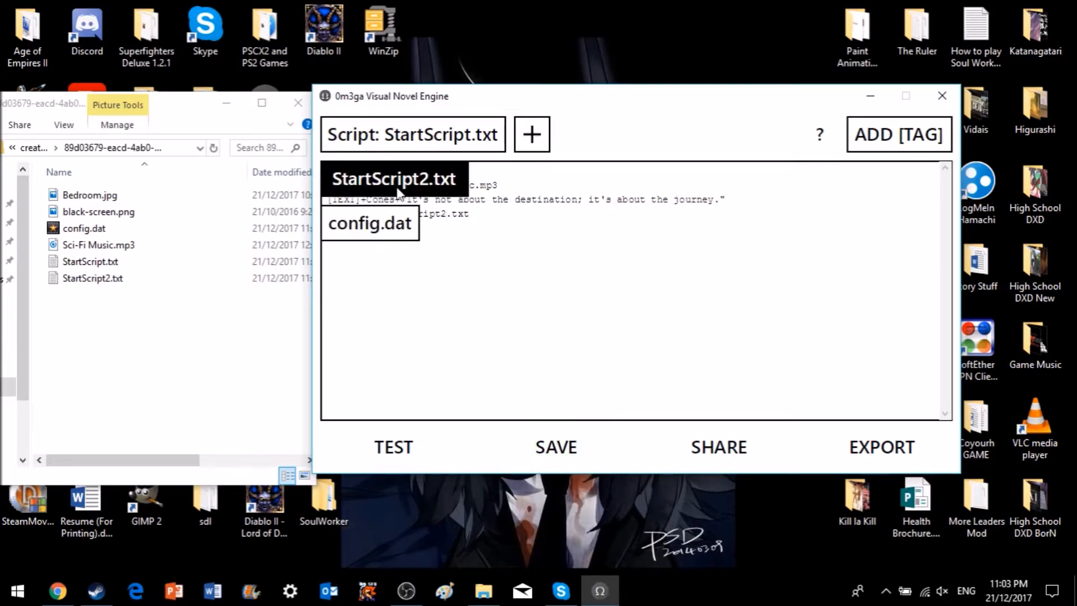
{"action": "left_click", "coordinate": [397, 187]}
{"action": "left_click_drag", "start_coordinate": [463, 168], "coordinate": [225, 167]}
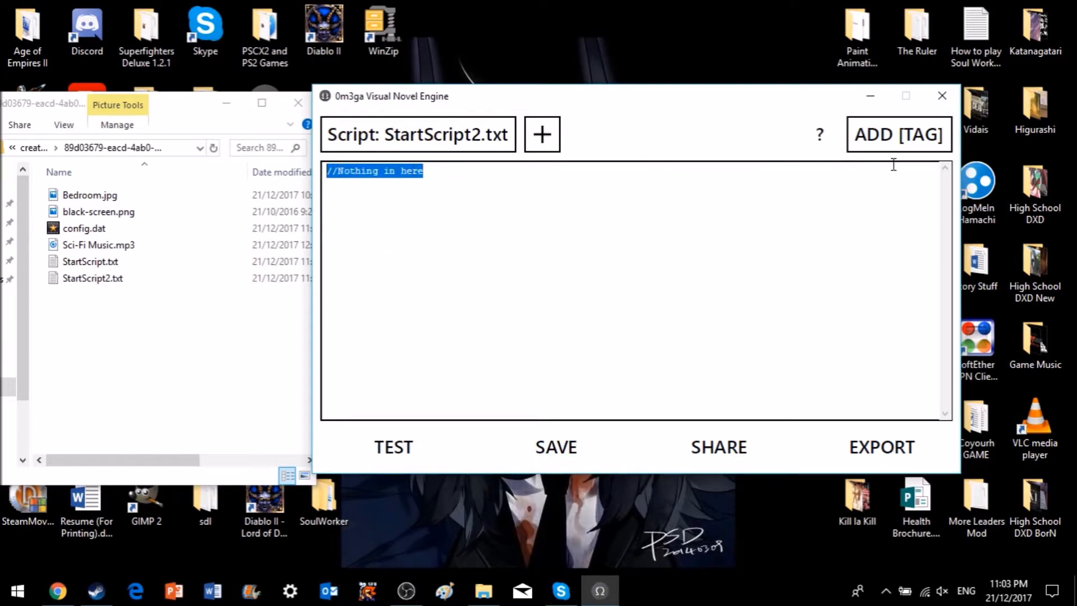
{"action": "type", "text": "[TEXT]+Yo"}
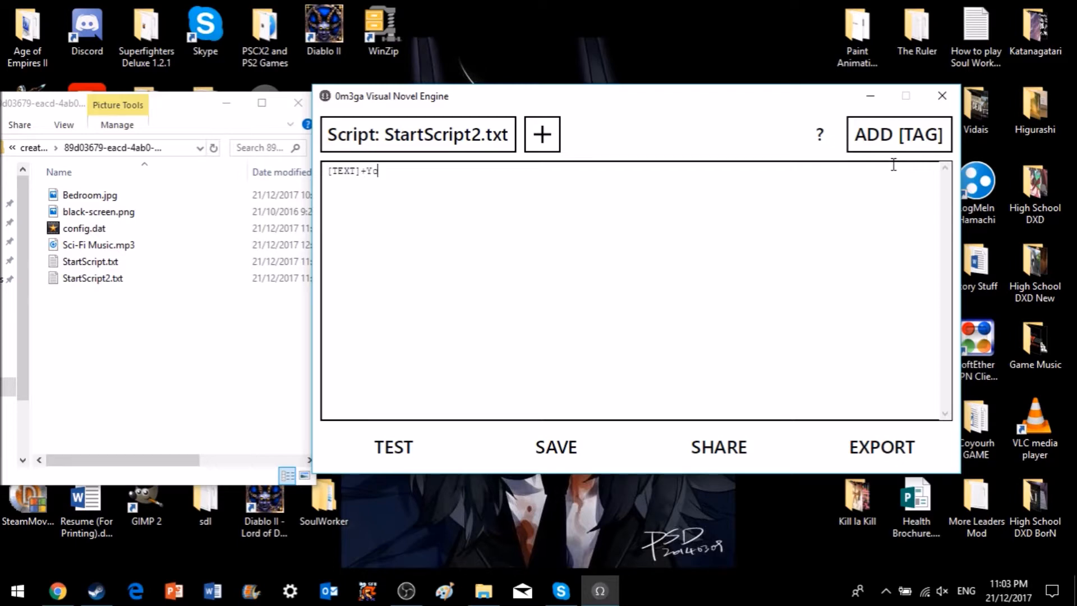
{"action": "type", "text": "."}
Save StartScript2.txt and test the novel past the Cones line
{"action": "left_click", "coordinate": [513, 464]}
{"action": "left_click", "coordinate": [408, 446]}
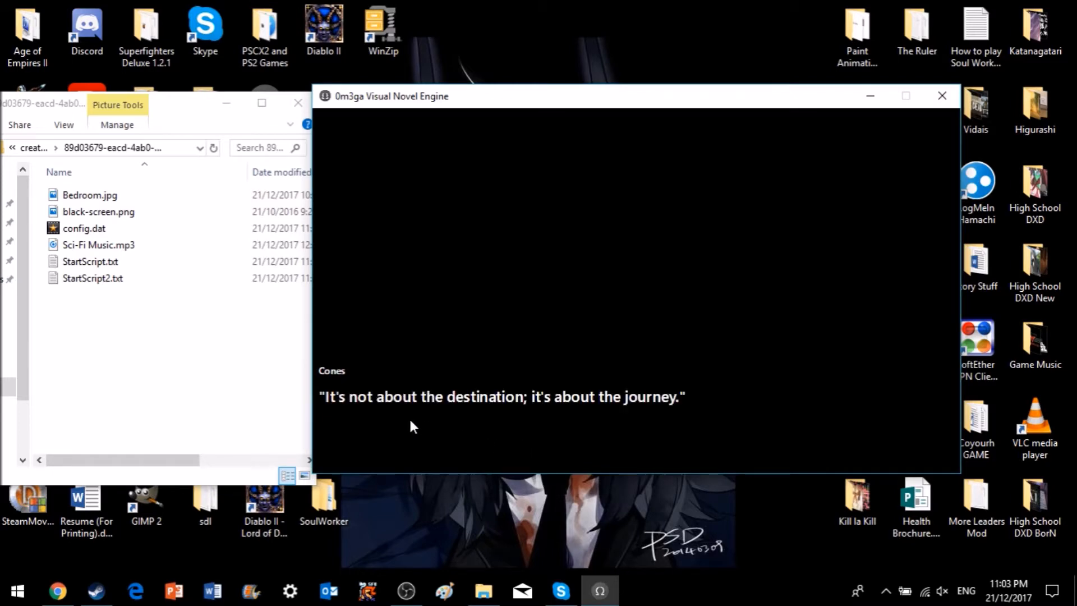
{"action": "left_click", "coordinate": [667, 439]}
{"action": "left_click", "coordinate": [665, 435]}
Open StartScript.txt and correct the file name in its [SCRIPT] line to StartScript2.txt
{"action": "left_click", "coordinate": [412, 135]}
{"action": "left_click", "coordinate": [390, 178]}
{"action": "left_click", "coordinate": [402, 214]}
{"action": "key", "text": "BackSpace"}
{"action": "left_click", "coordinate": [483, 455]}
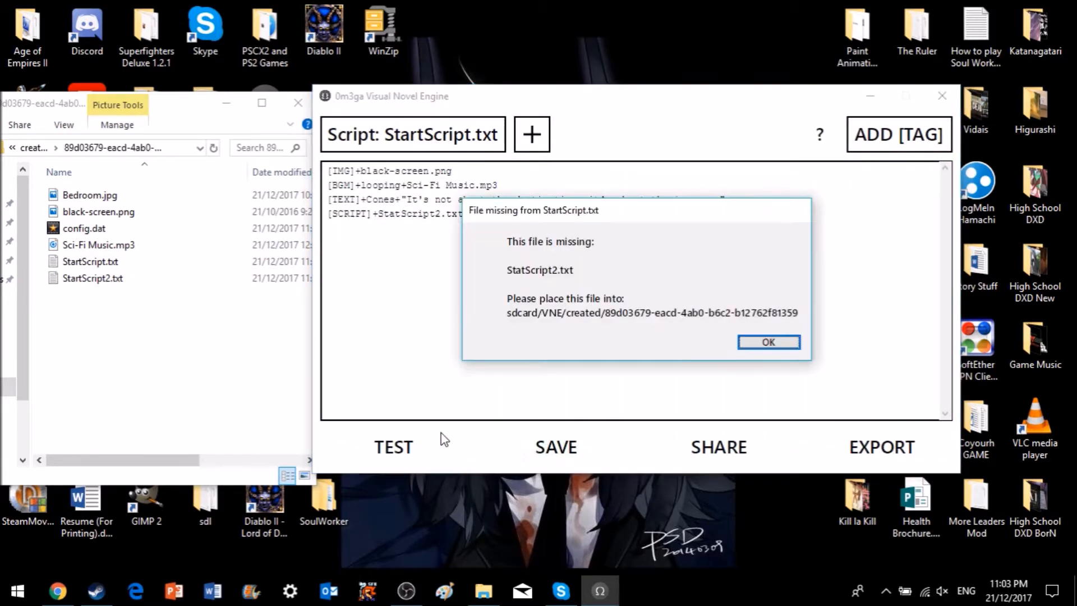
{"action": "left_click", "coordinate": [769, 342]}
{"action": "type", "text": "r"}
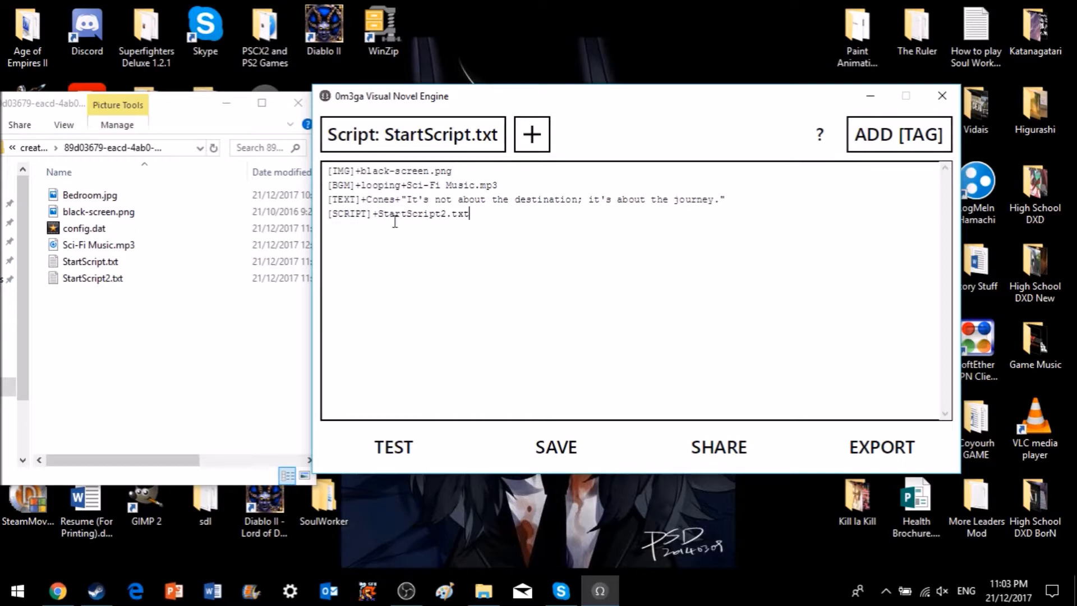
Remove the [SCRIPT] line from StartScript.txt and delete the StartScript2.txt file from the project folder
{"action": "left_click_drag", "start_coordinate": [428, 222], "coordinate": [325, 216]}
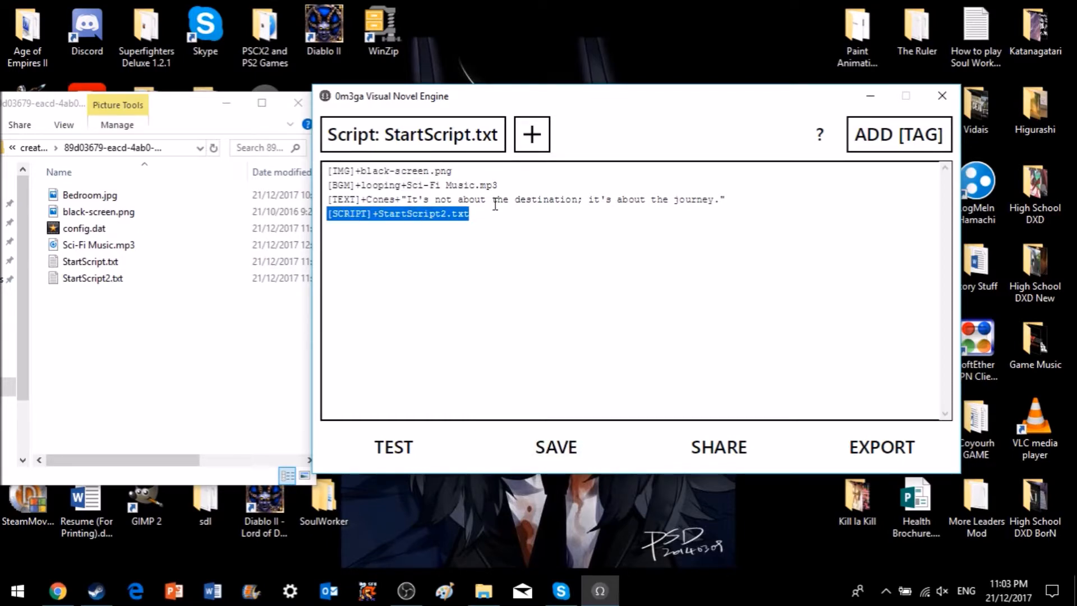
{"action": "key", "text": "BackSpace"}
{"action": "left_click", "coordinate": [87, 280]}
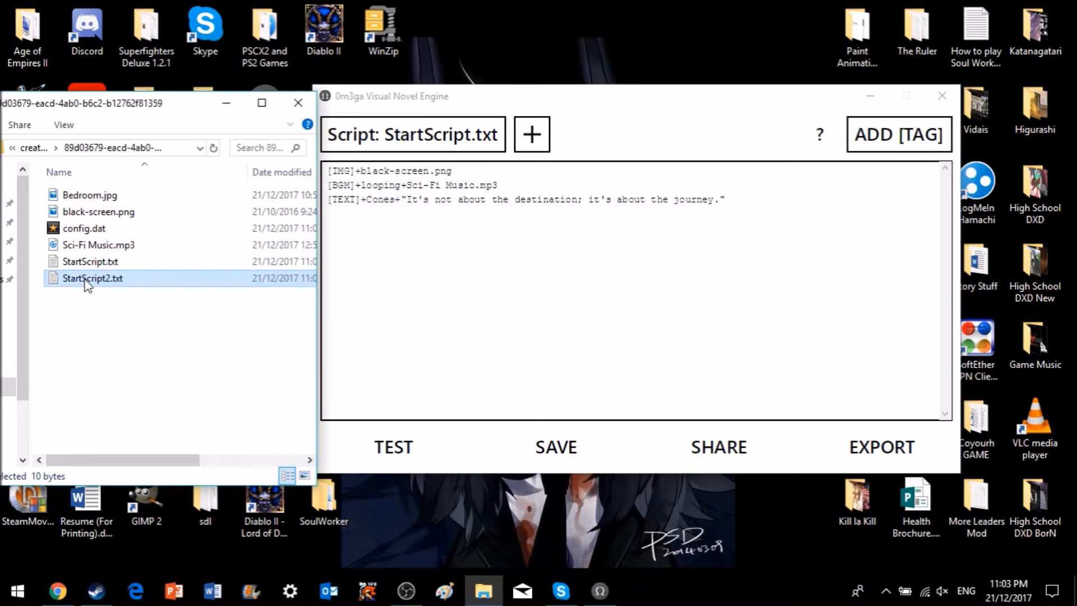
{"action": "right_click", "coordinate": [87, 281]}
{"action": "left_click", "coordinate": [147, 518]}
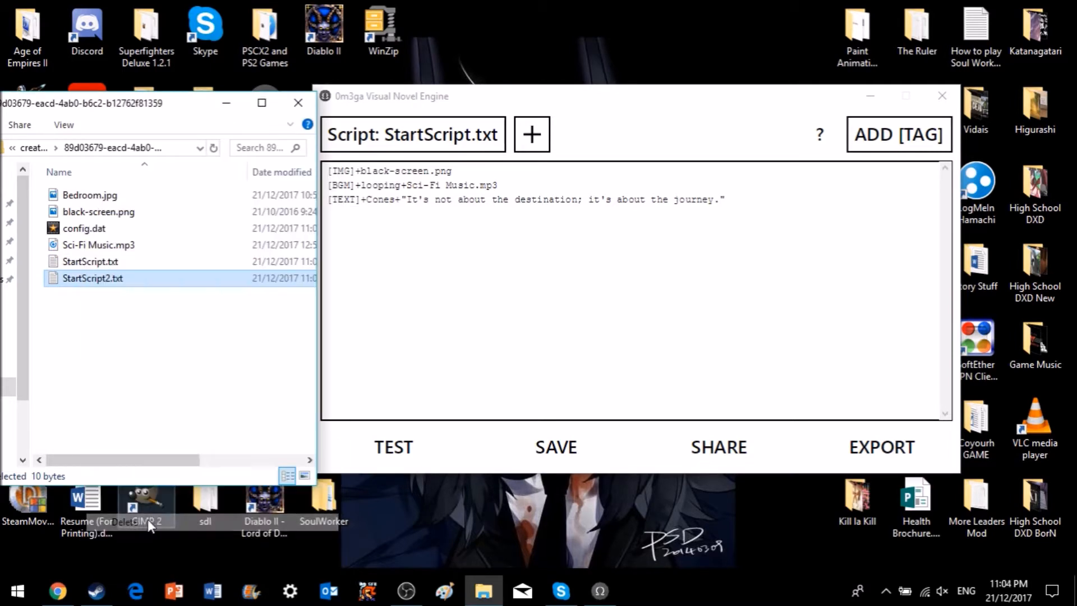
{"action": "left_click", "coordinate": [379, 317]}
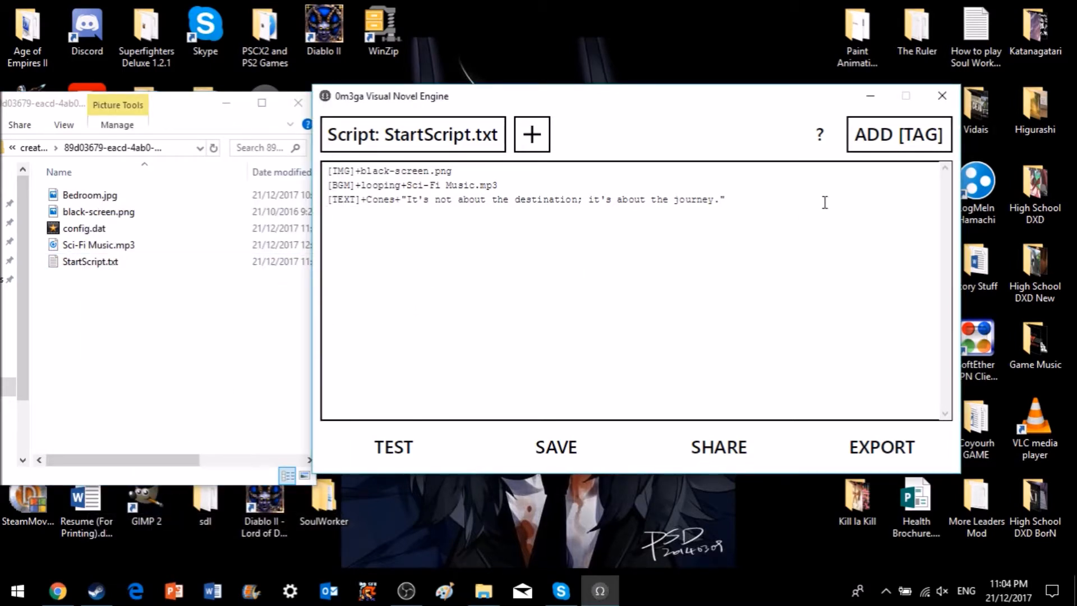
Add a [CHOICES] tag directly below the Cones text line, without a blank line between them
{"action": "left_click", "coordinate": [773, 200]}
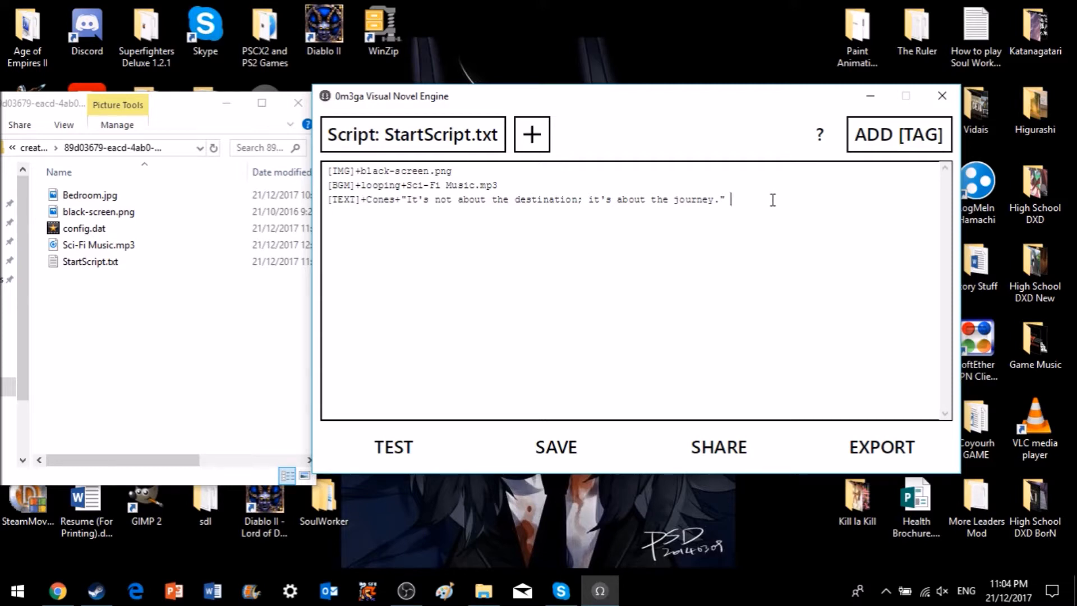
{"action": "left_click", "coordinate": [904, 140]}
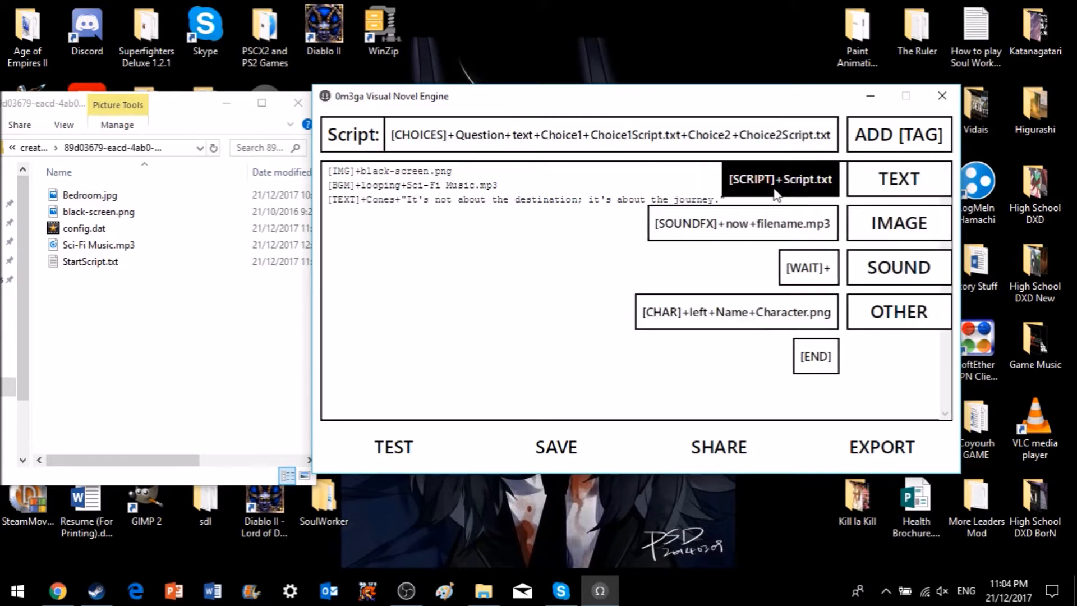
{"action": "left_click", "coordinate": [758, 146]}
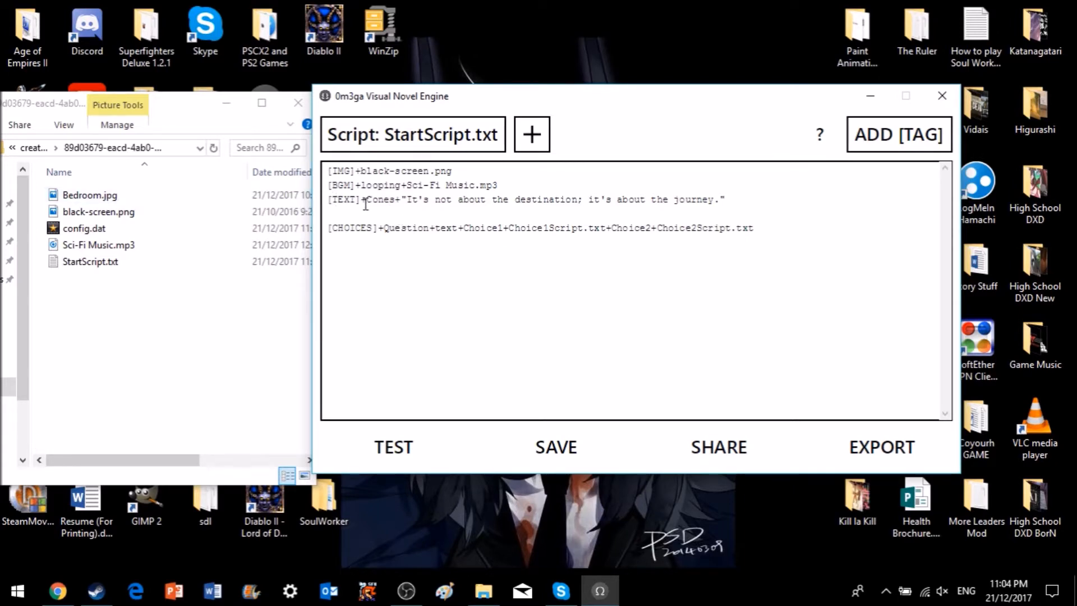
{"action": "key", "text": "BackSpace"}
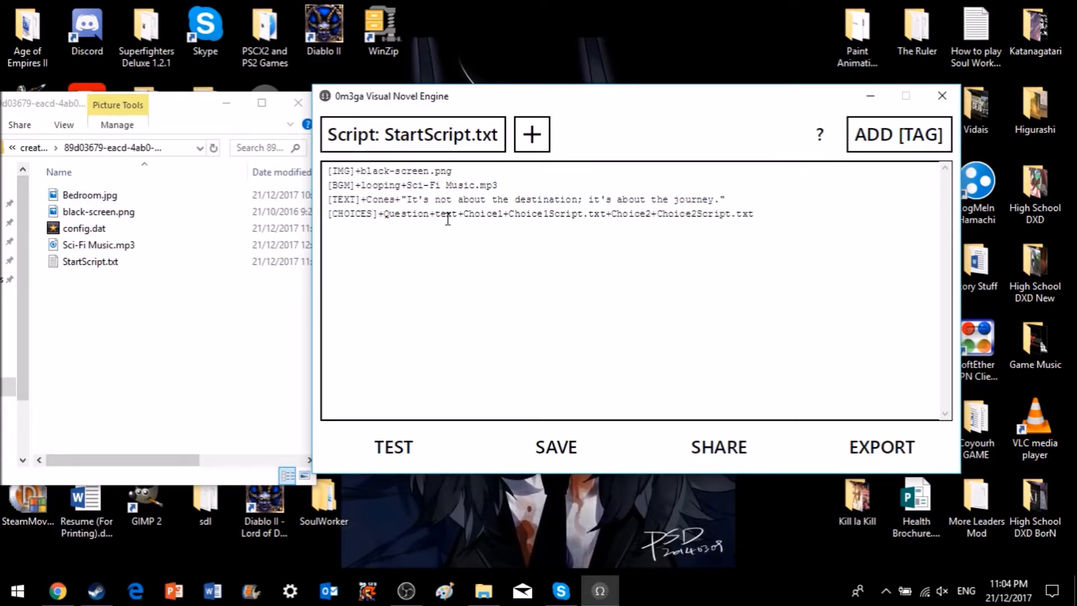
Replace the Question placeholder in the [CHOICES] line with "Is living cool?"
{"action": "left_click_drag", "start_coordinate": [430, 216], "coordinate": [385, 216]}
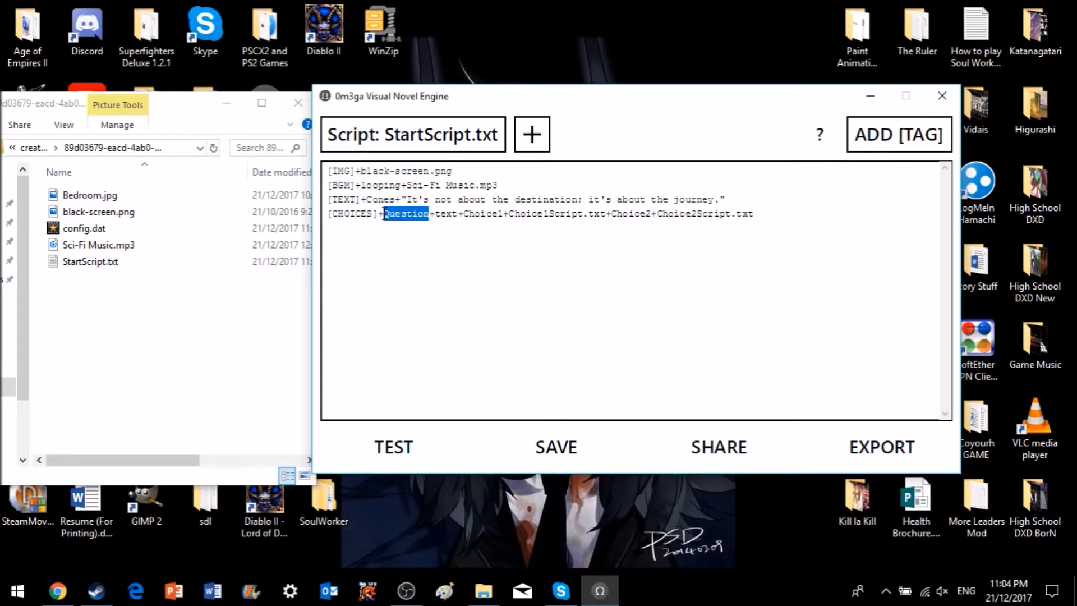
{"action": "type", "text": "Is livin"}
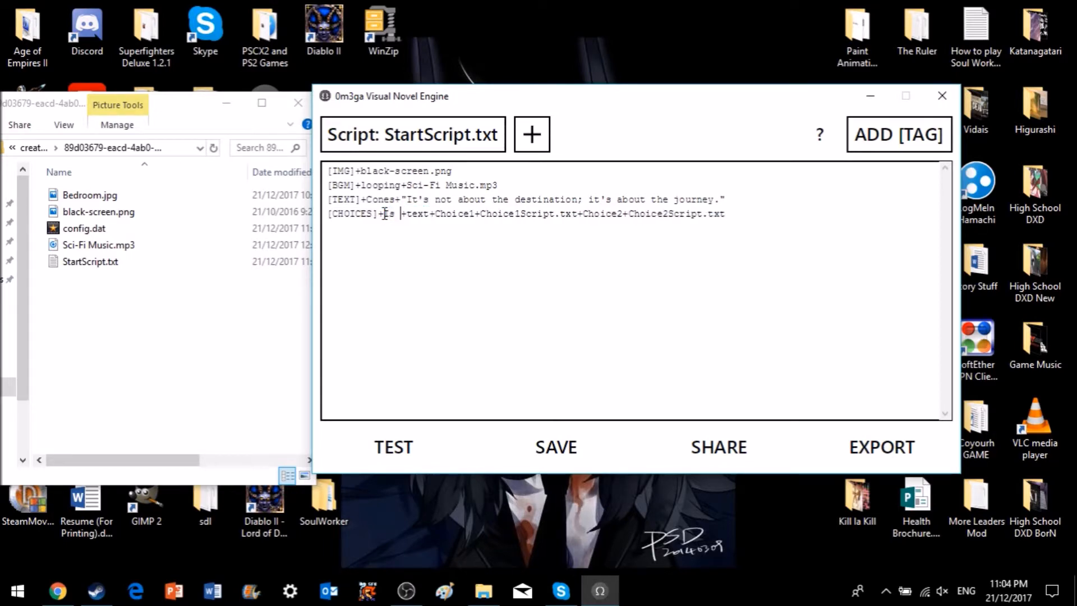
{"action": "type", "text": "g Coo"}
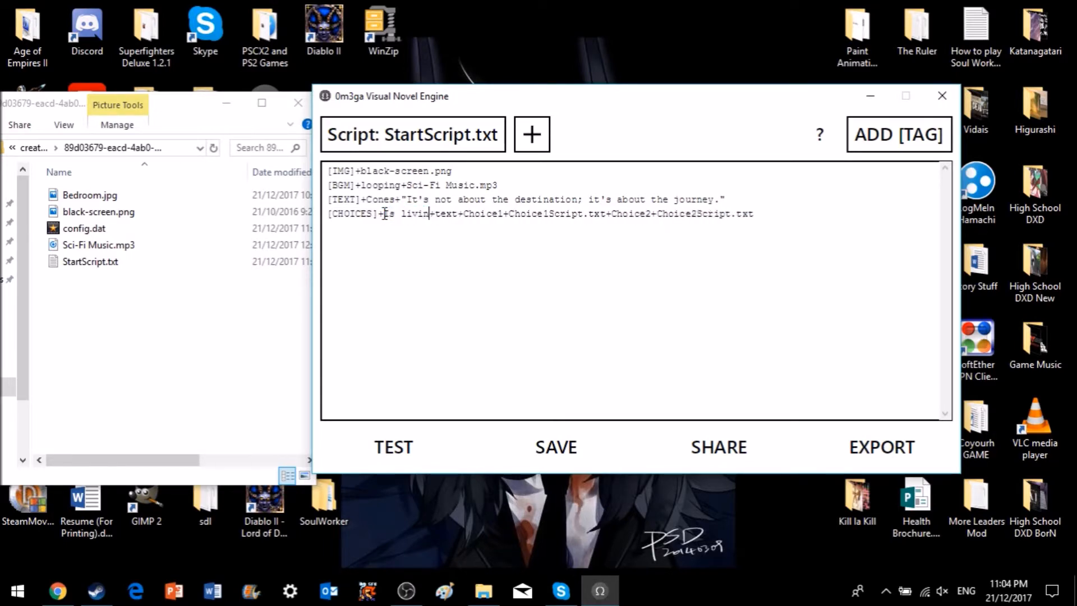
{"action": "key", "text": "BackSpace"}
{"action": "key", "text": "BackSpace"}
{"action": "key", "text": "BackSpace"}
{"action": "type", "text": "cool?"}
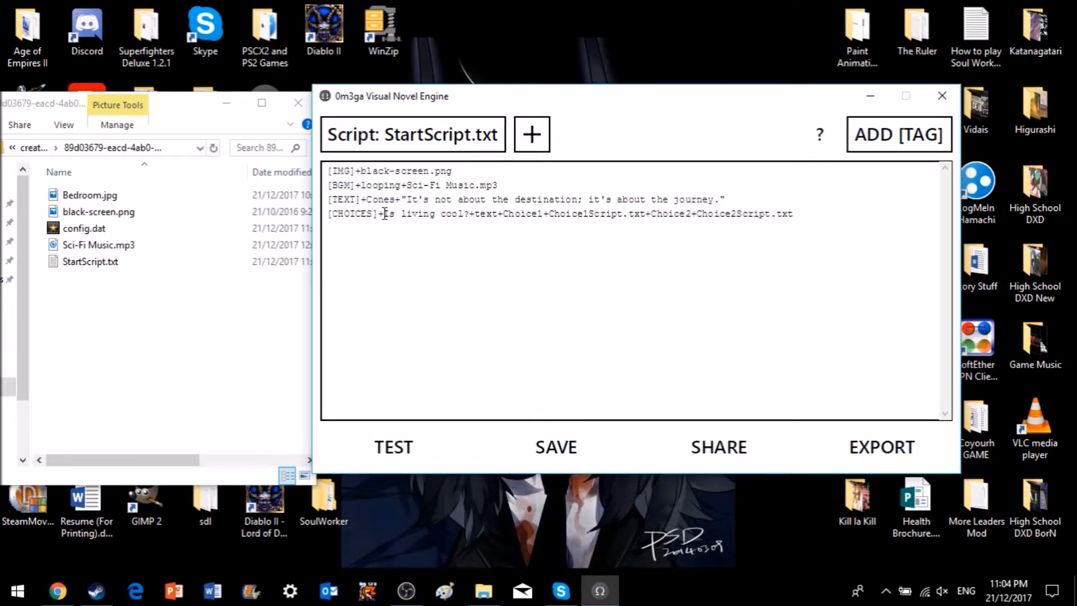
Label the two options in the [CHOICES] line "Sure." and "Nah"
{"action": "left_click_drag", "start_coordinate": [543, 216], "coordinate": [507, 216]}
{"action": "type", "text": "Sure."}
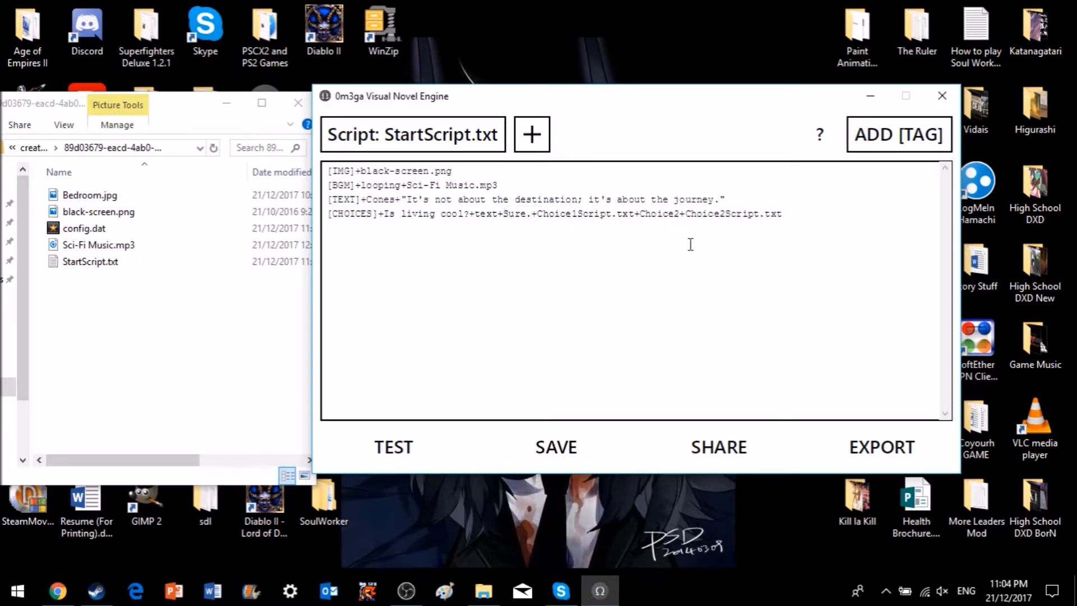
{"action": "left_click_drag", "start_coordinate": [679, 215], "coordinate": [642, 219]}
{"action": "type", "text": "Nah"}
Point the two options in the [CHOICES] line to Sure.txt and Nah.txt, and save the script
{"action": "left_click_drag", "start_coordinate": [612, 215], "coordinate": [537, 215]}
{"action": "type", "text": "Sure"}
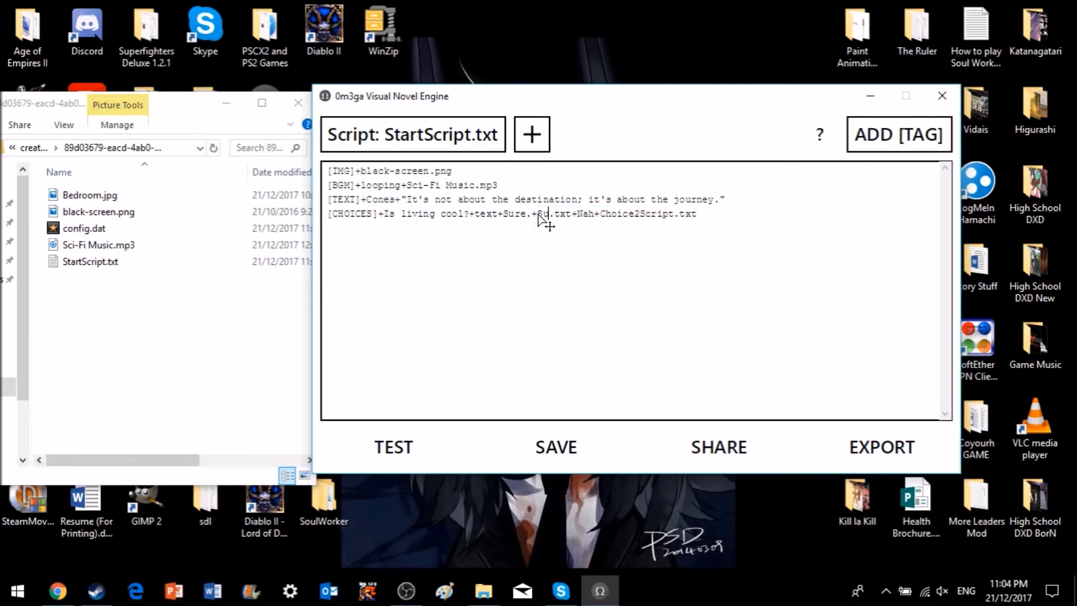
{"action": "left_click_drag", "start_coordinate": [686, 215], "coordinate": [613, 221]}
{"action": "type", "text": "nah"}
{"action": "key", "text": "BackSpace"}
{"action": "key", "text": "BackSpace"}
{"action": "key", "text": "BackSpace"}
{"action": "type", "text": "Nah"}
{"action": "left_click", "coordinate": [548, 447]}
Create two new script files named Sure and Nah
{"action": "left_click", "coordinate": [536, 133]}
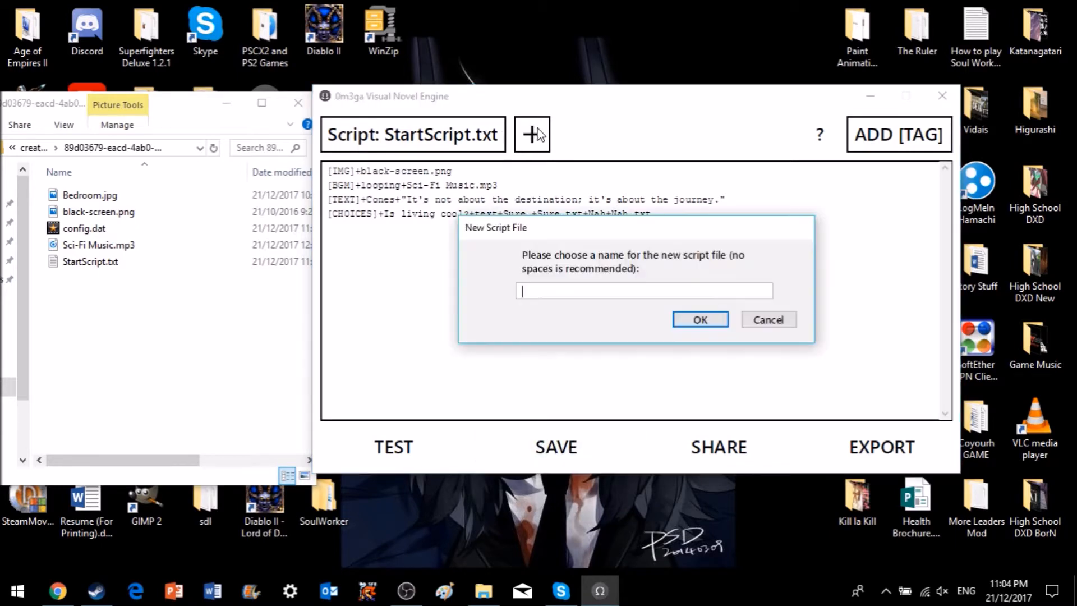
{"action": "type", "text": "Sure"}
{"action": "left_click", "coordinate": [720, 319]}
{"action": "left_click", "coordinate": [537, 135]}
{"action": "type", "text": "Nah"}
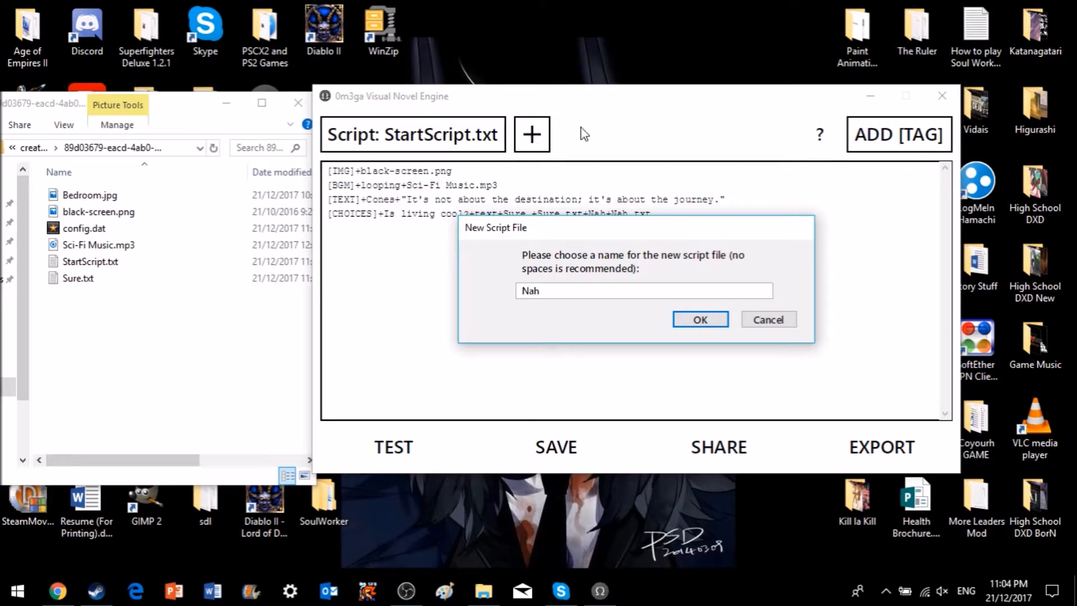
{"action": "left_click", "coordinate": [691, 319]}
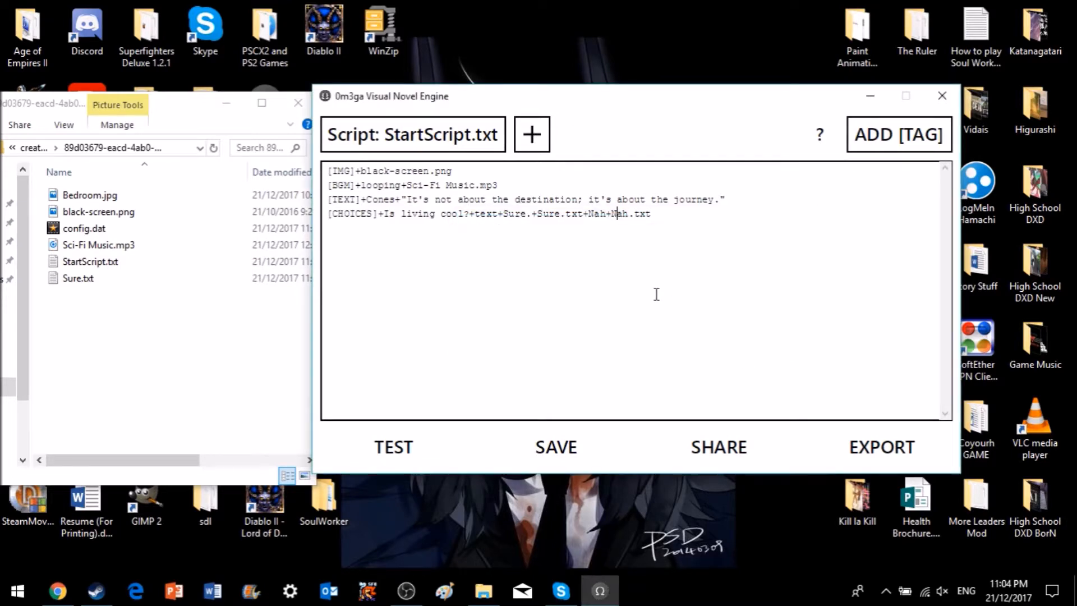
Open Nah.txt, replace its placeholder comment with [TEXT]+Ok then. and save it
{"action": "left_click", "coordinate": [419, 148]}
{"action": "left_click", "coordinate": [380, 197]}
{"action": "key", "text": "ctrl+a"}
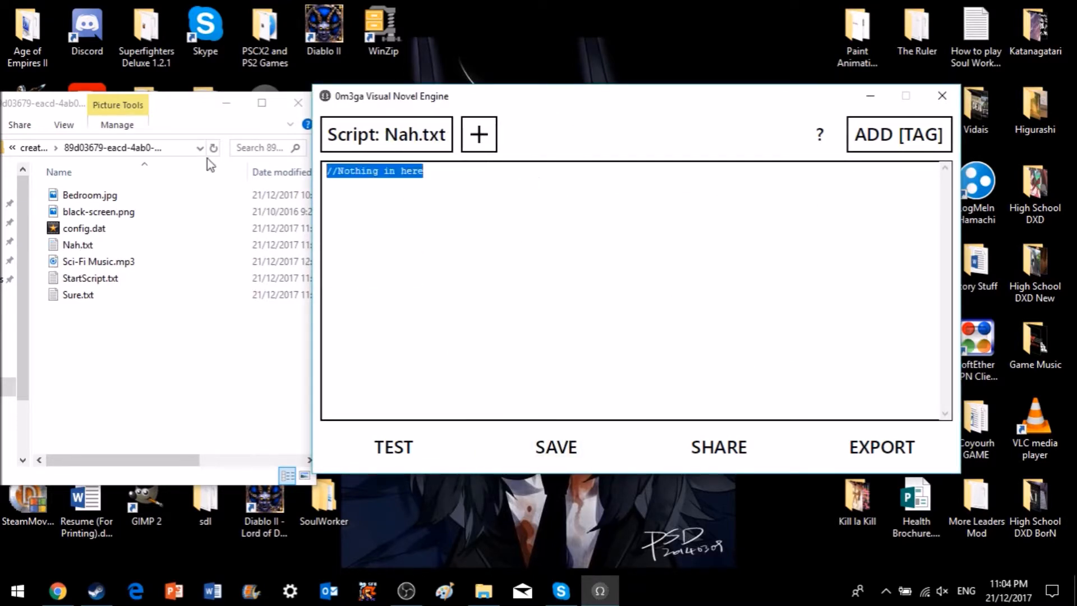
{"action": "key", "text": "BackSpace"}
{"action": "type", "text": "[TEXT"}
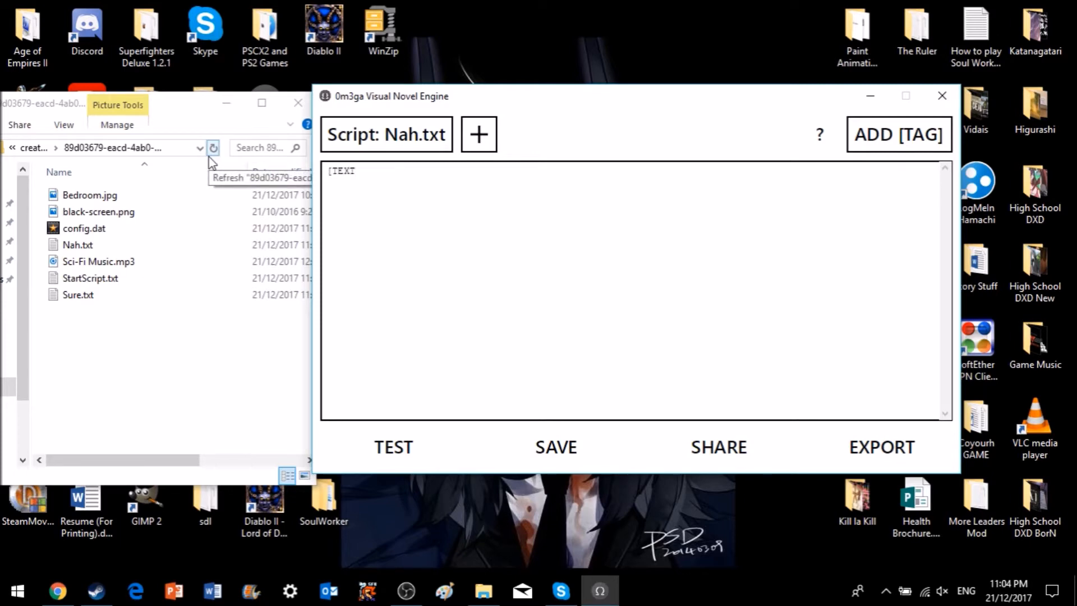
{"action": "type", "text": "]+Ok then."}
{"action": "left_click", "coordinate": [534, 456]}
Open Sure.txt, replace its placeholder comment with [TEXT]+Cool. and save it
{"action": "left_click", "coordinate": [429, 136]}
{"action": "left_click", "coordinate": [365, 235]}
{"action": "left_click_drag", "start_coordinate": [531, 188], "coordinate": [216, 159]}
{"action": "type", "text": "[TEXT]"}
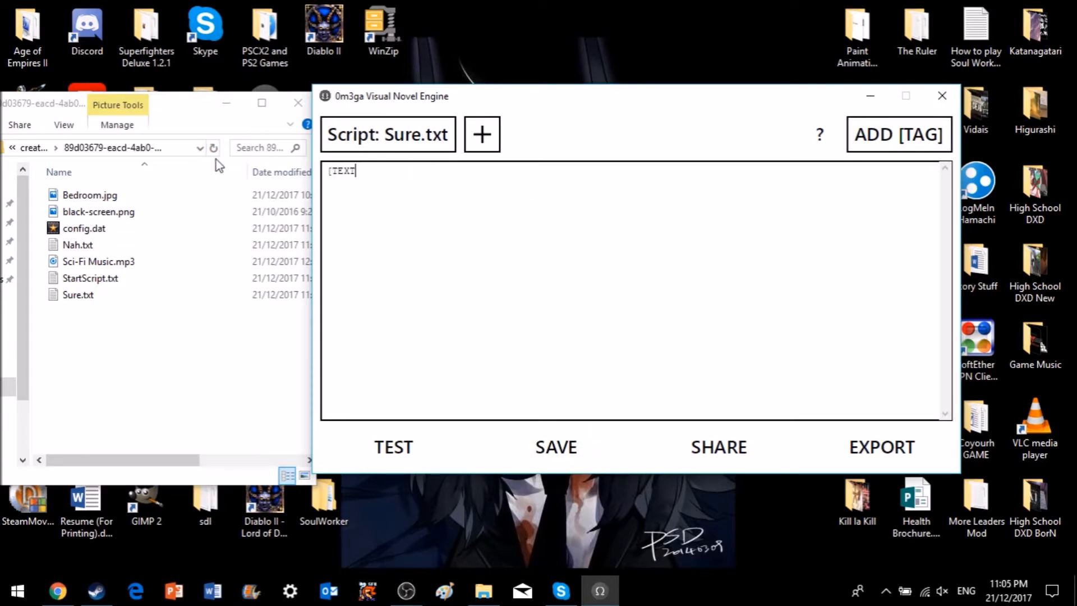
{"action": "type", "text": "+Cool."}
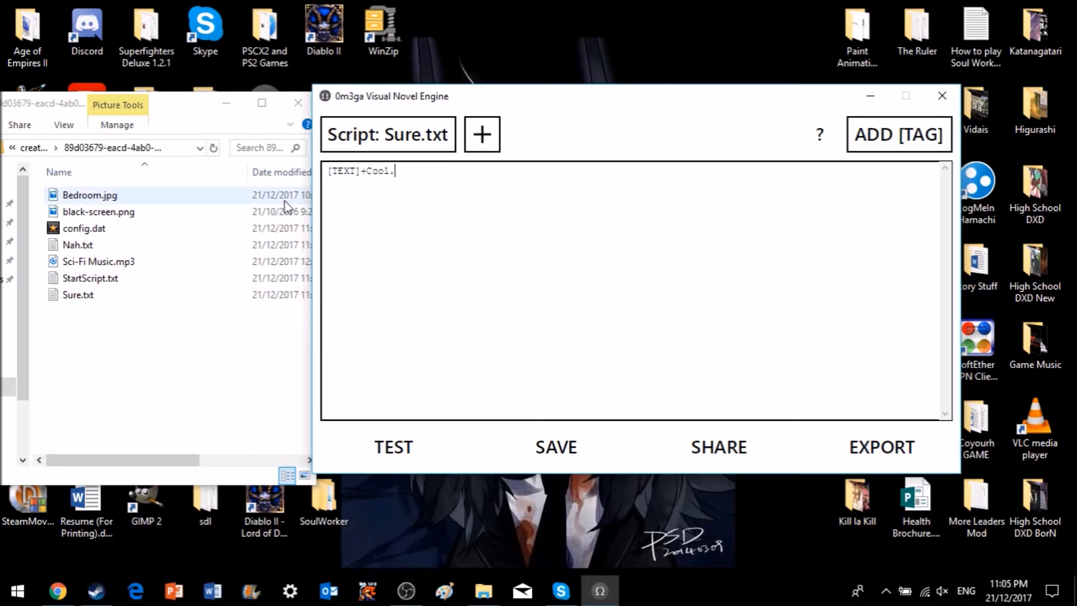
{"action": "left_click", "coordinate": [524, 454]}
Test the novel up to the question and choose the "Sure." option
{"action": "left_click", "coordinate": [418, 444]}
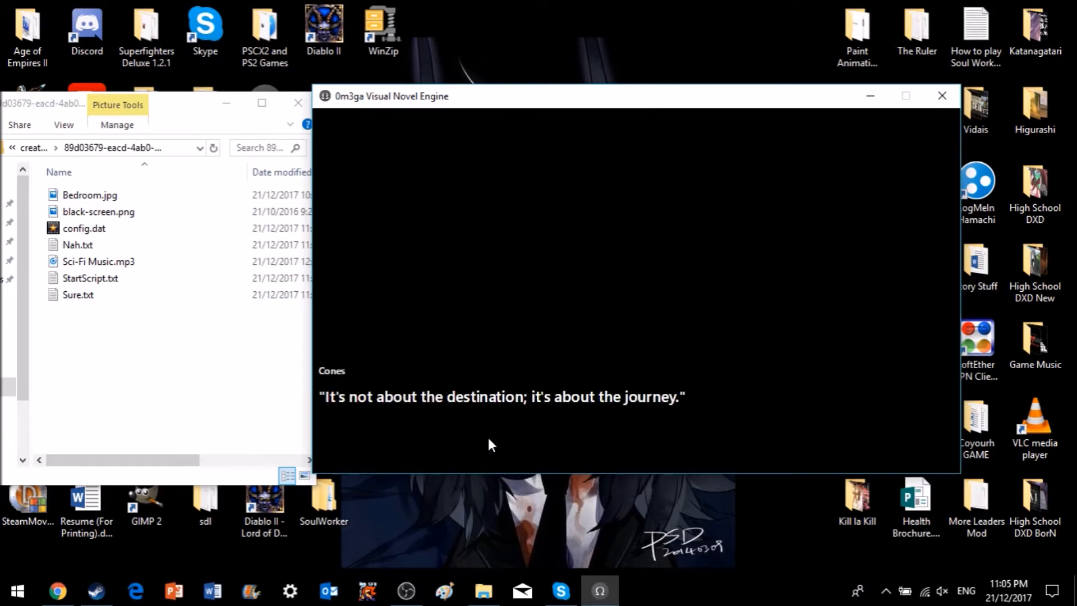
{"action": "left_click", "coordinate": [489, 438]}
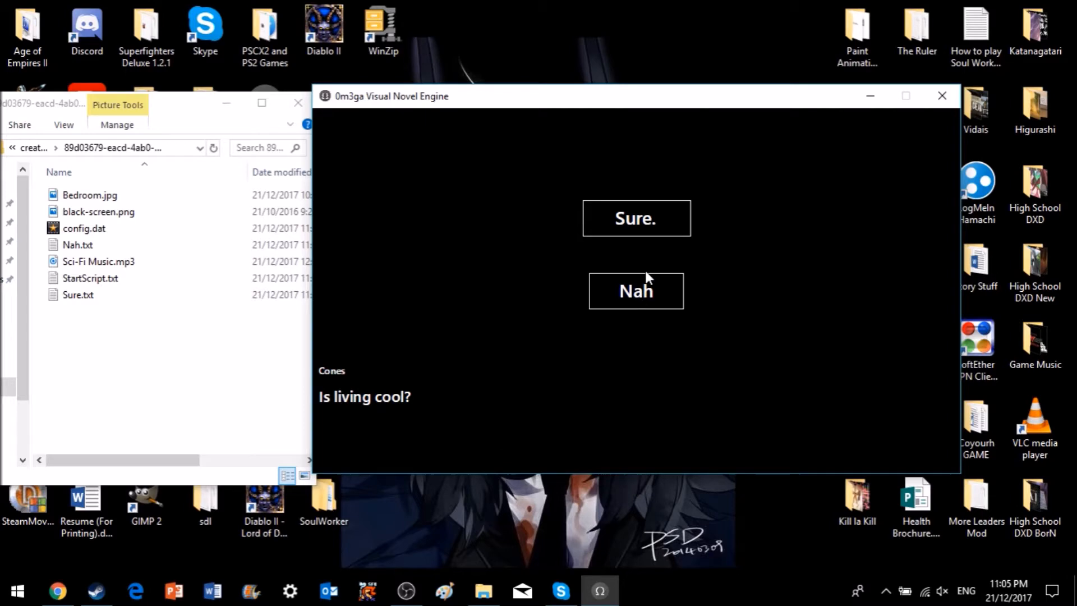
{"action": "left_click", "coordinate": [637, 213]}
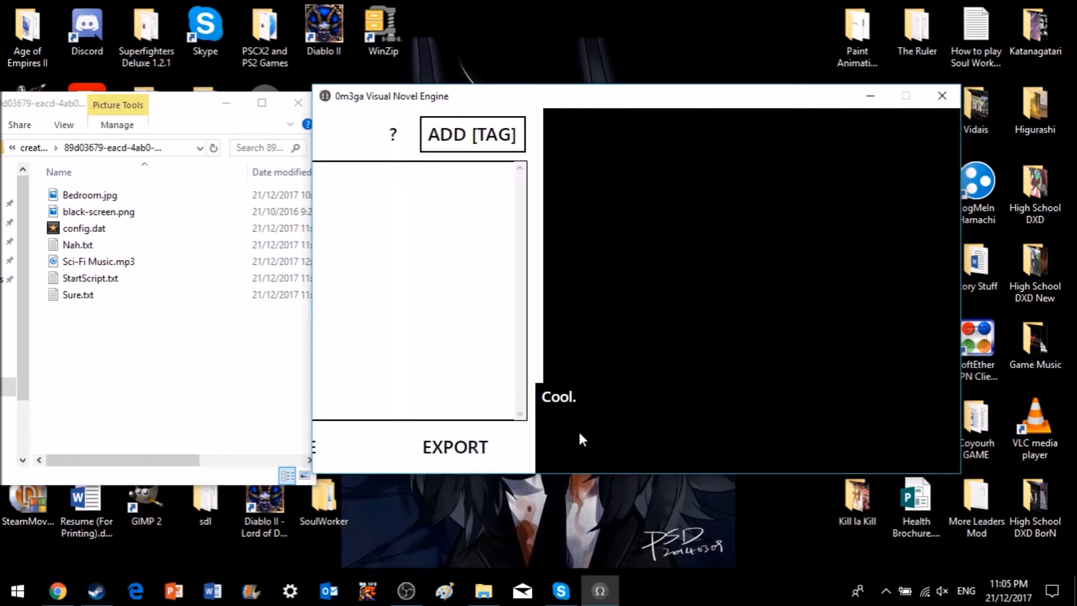
Switch to StartScript.txt, test the novel again and follow the "Nah" option to its end
{"action": "left_click", "coordinate": [415, 141]}
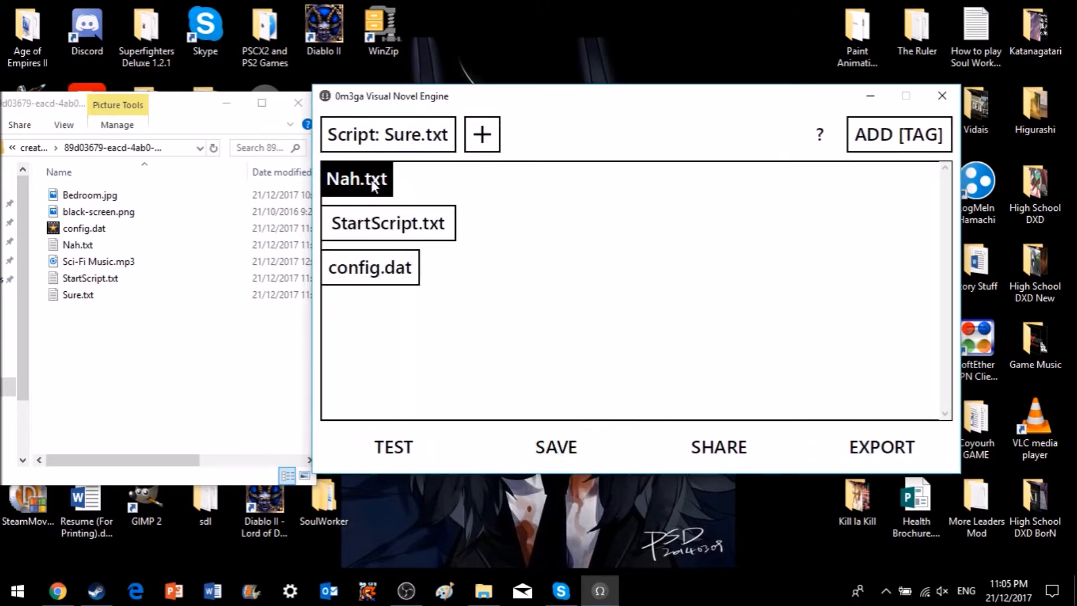
{"action": "left_click", "coordinate": [365, 223]}
{"action": "left_click", "coordinate": [613, 456]}
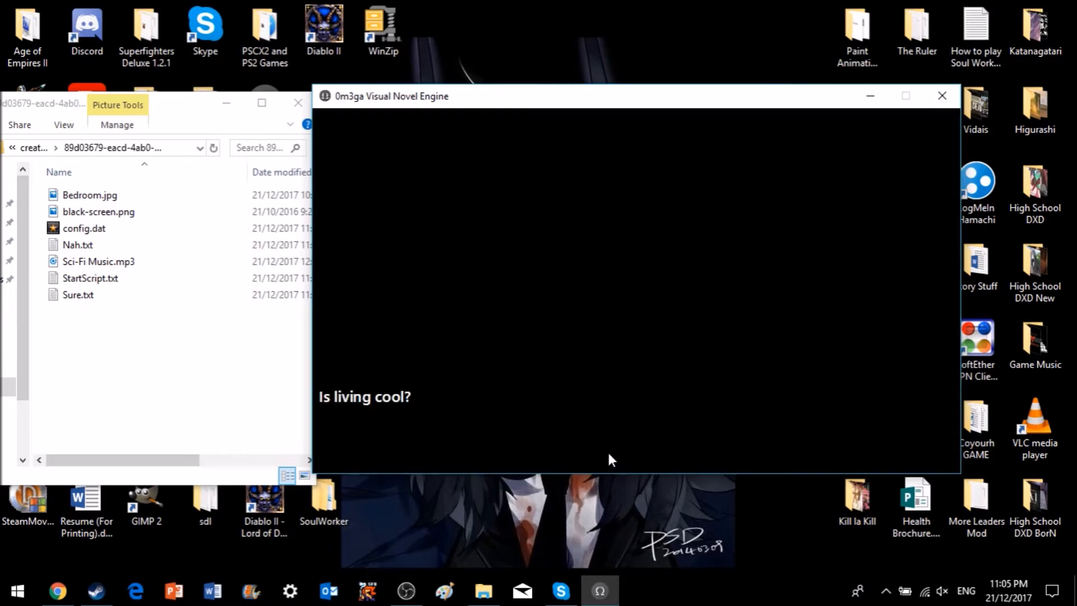
{"action": "left_click", "coordinate": [639, 296]}
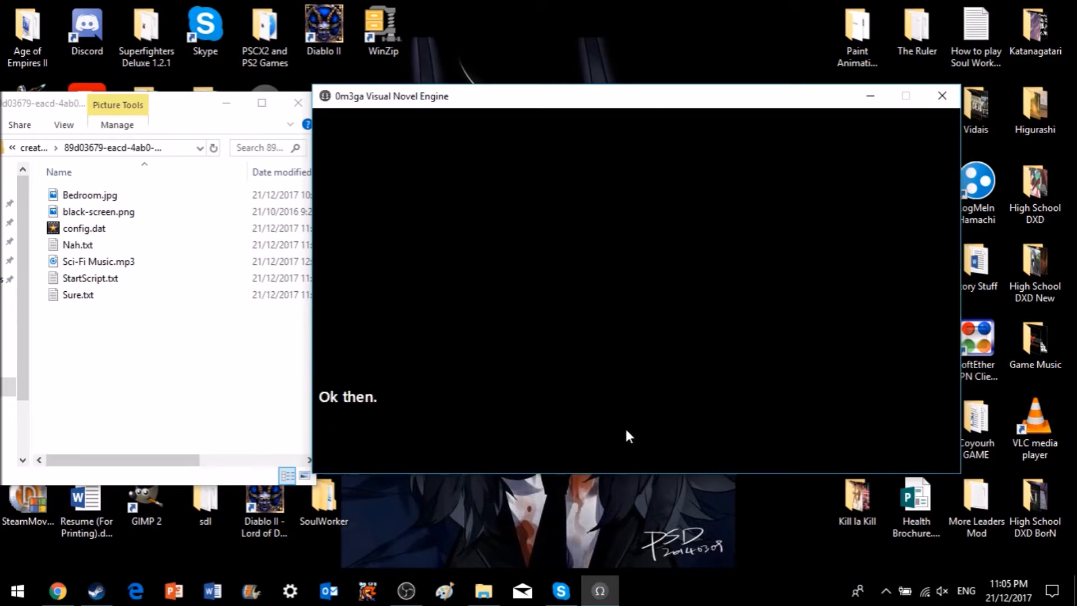
{"action": "left_click", "coordinate": [627, 437]}
Look over Nah.txt and Sure.txt, and return to StartScript.txt
{"action": "left_click", "coordinate": [429, 150]}
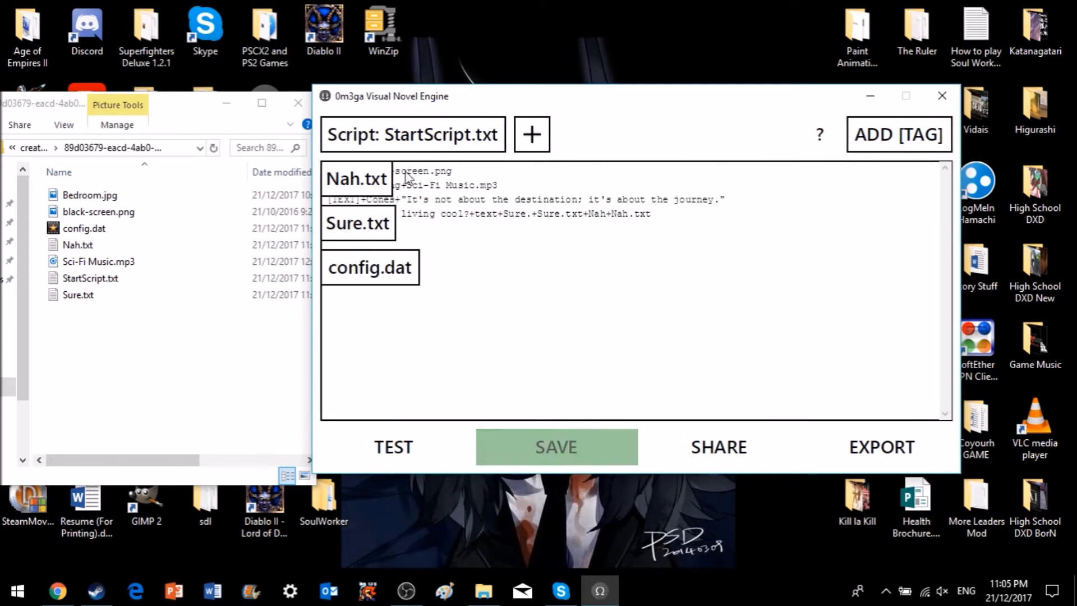
{"action": "left_click", "coordinate": [359, 182]}
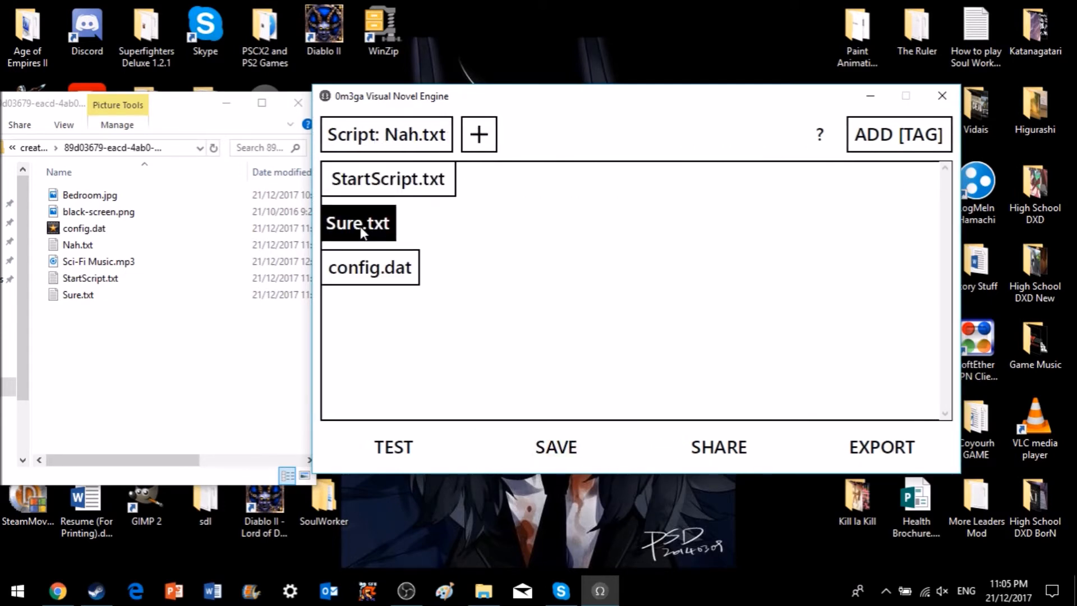
{"action": "left_click", "coordinate": [362, 231]}
{"action": "left_click", "coordinate": [373, 149]}
{"action": "left_click", "coordinate": [372, 219]}
Begin a new tag line between the Cones text and the [CHOICES] line in StartScript.txt
{"action": "left_click", "coordinate": [327, 214]}
{"action": "key", "text": "Return"}
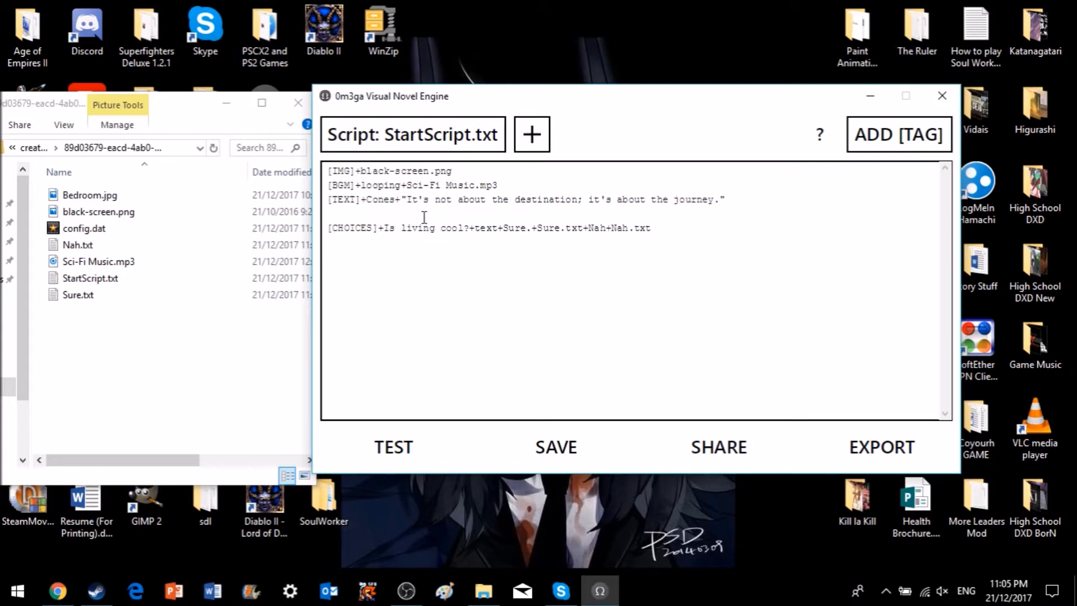
{"action": "type", "text": "["}
{"action": "type", "text": "TEDX"}
Change the second option's label to "Nah." and test the novel up to the choice question
{"action": "left_click", "coordinate": [605, 229]}
{"action": "type", "text": "."}
{"action": "left_click", "coordinate": [394, 446]}
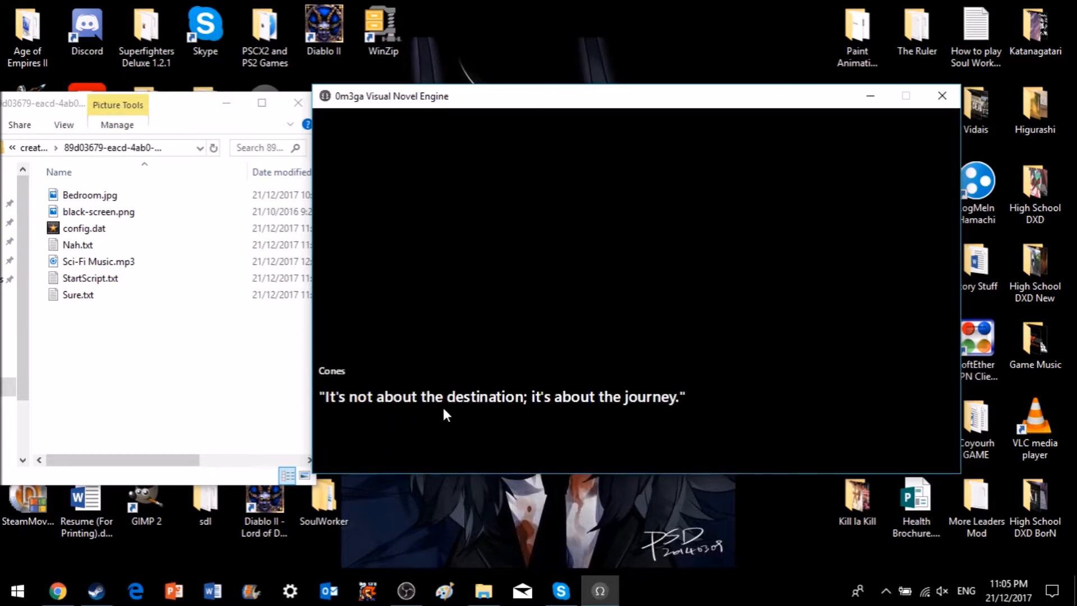
{"action": "left_click", "coordinate": [588, 408]}
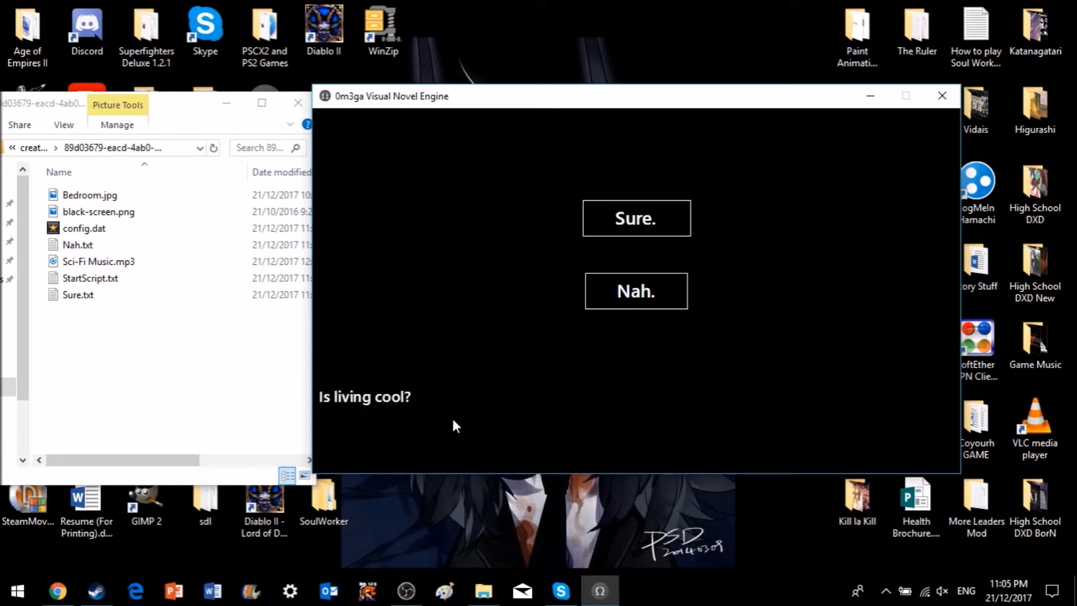
End the test run and delete the [TEXT]+... line above the [CHOICES] line in StartScript.txt
{"action": "key", "text": "Escape"}
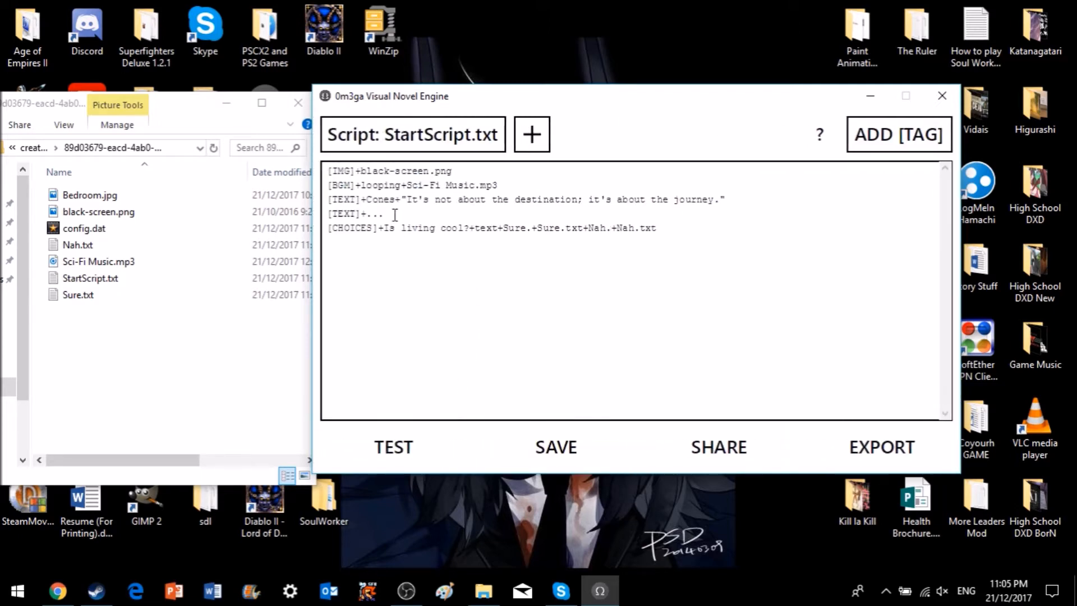
{"action": "left_click_drag", "start_coordinate": [395, 214], "coordinate": [328, 215]}
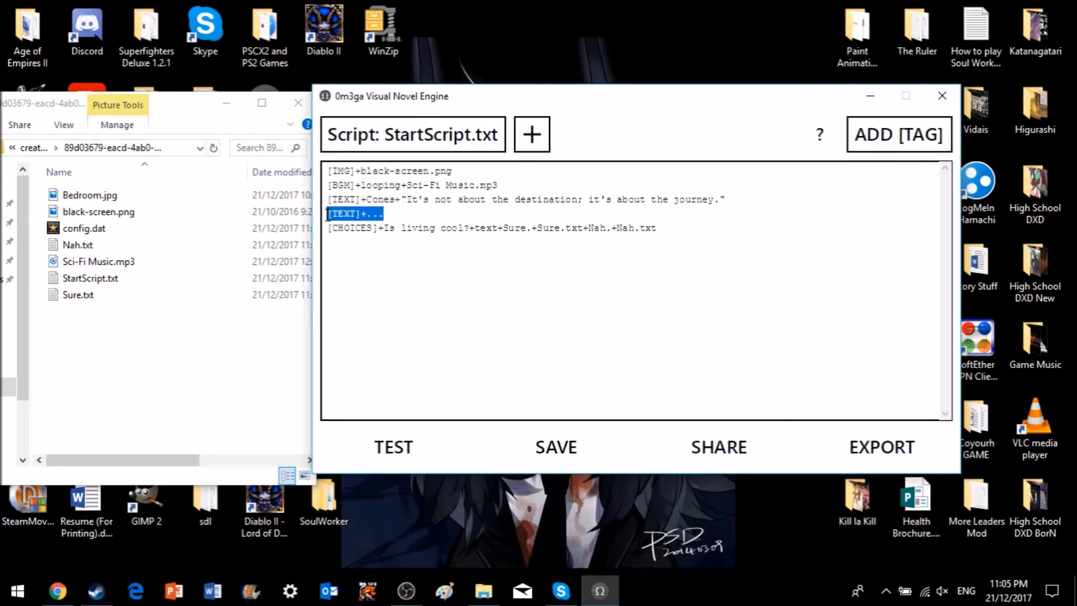
{"action": "left_click", "coordinate": [380, 213]}
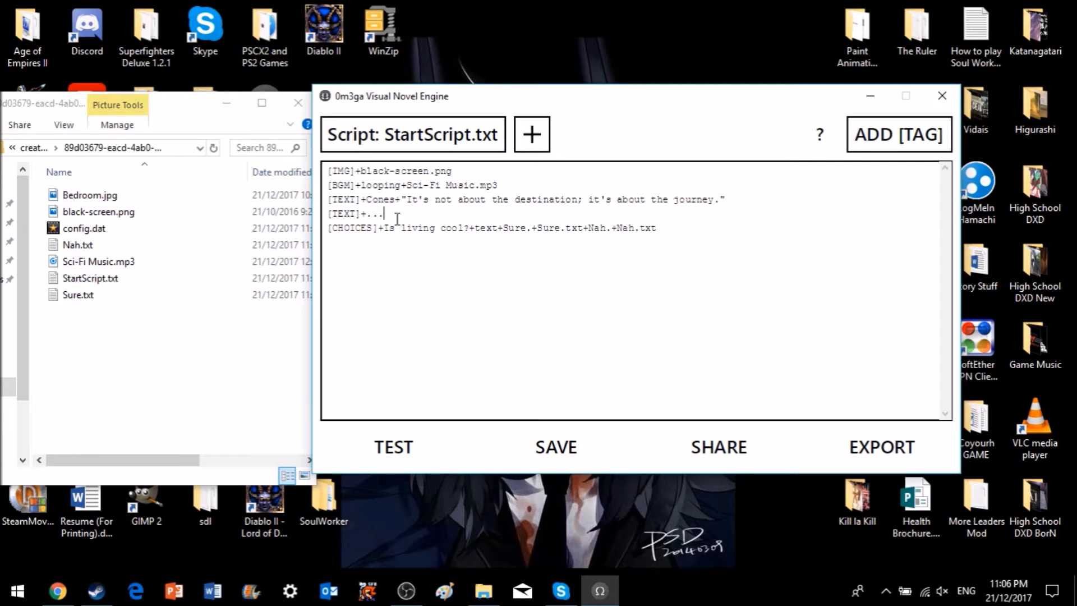
{"action": "left_click_drag", "start_coordinate": [386, 215], "coordinate": [327, 214]}
{"action": "key", "text": "BackSpace"}
{"action": "key", "text": "BackSpace"}
Replace "text" with "Lol" in the [CHOICES] line and test the novel up to the question
{"action": "left_click_drag", "start_coordinate": [498, 214], "coordinate": [476, 214]}
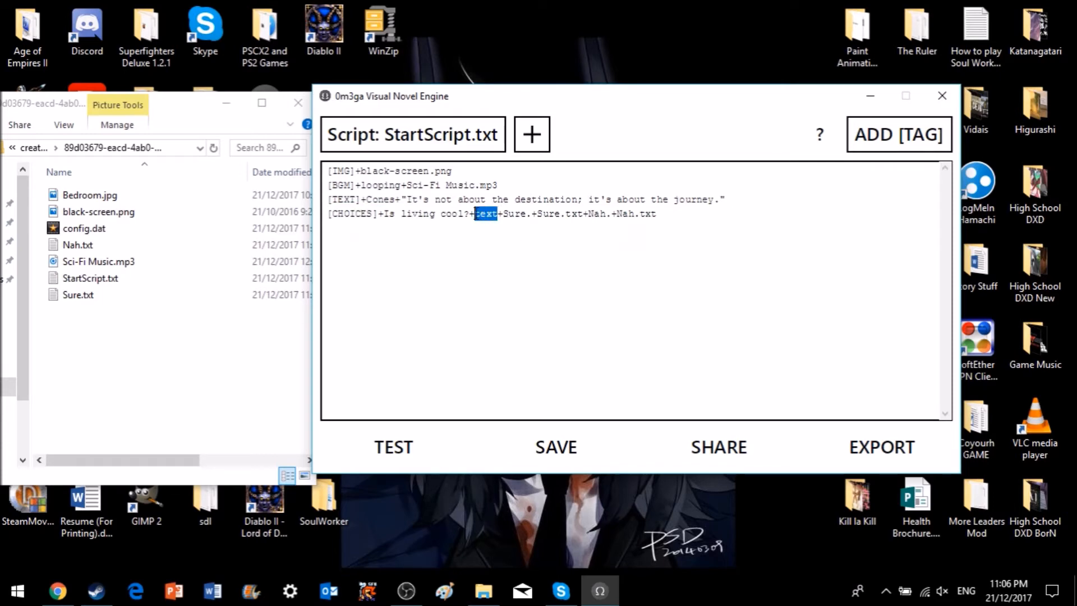
{"action": "type", "text": "Lol"}
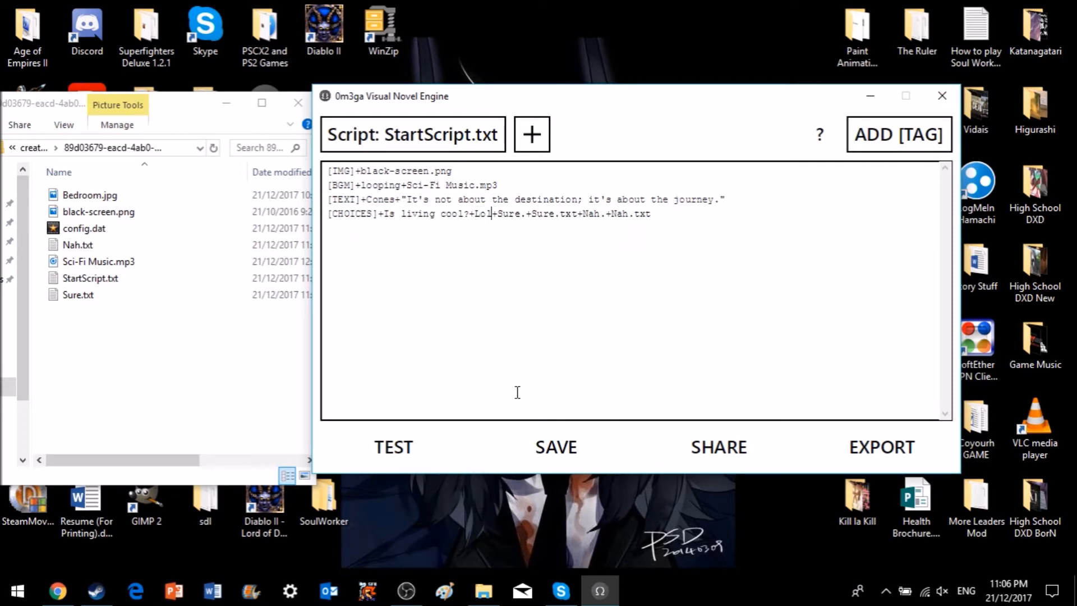
{"action": "left_click", "coordinate": [443, 456]}
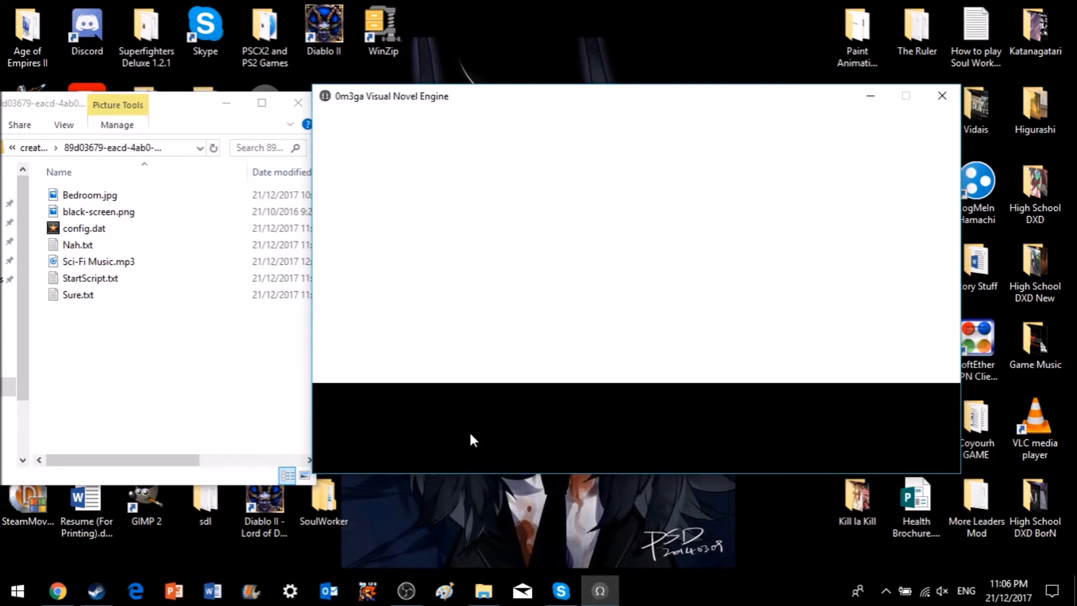
{"action": "left_click", "coordinate": [470, 434]}
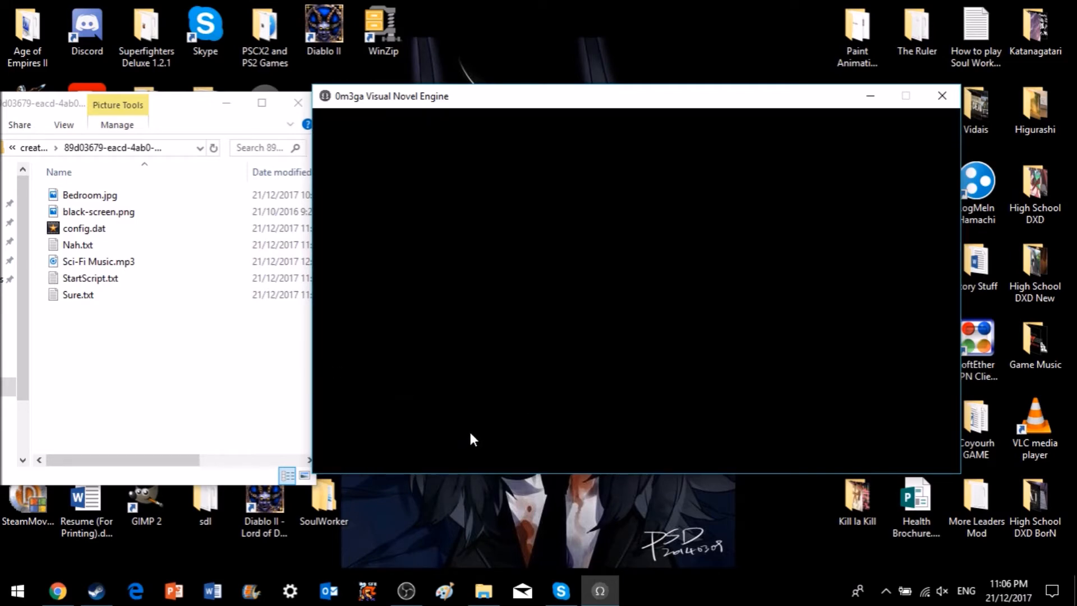
{"action": "left_click", "coordinate": [600, 441]}
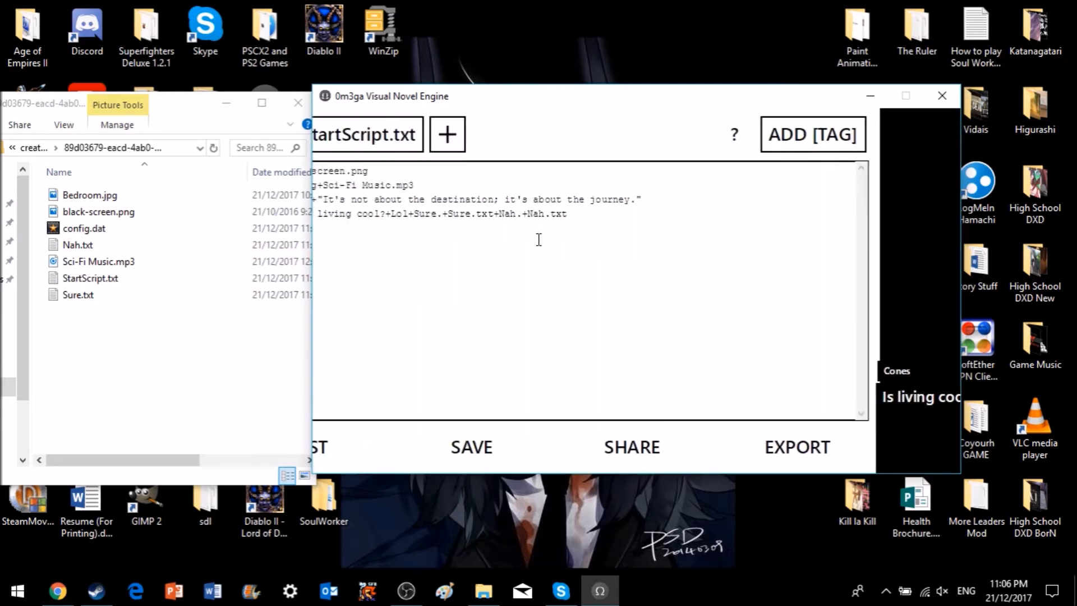
Change "Lol" back to "text" in the [CHOICES] line and save the script
{"action": "double_click", "coordinate": [481, 216]}
{"action": "type", "text": "text"}
{"action": "left_click", "coordinate": [571, 449]}
Add a [CHAR]+left+Name+Character.png line below the [CHOICES] line and delete it again
{"action": "left_click", "coordinate": [882, 143]}
{"action": "left_click", "coordinate": [916, 322]}
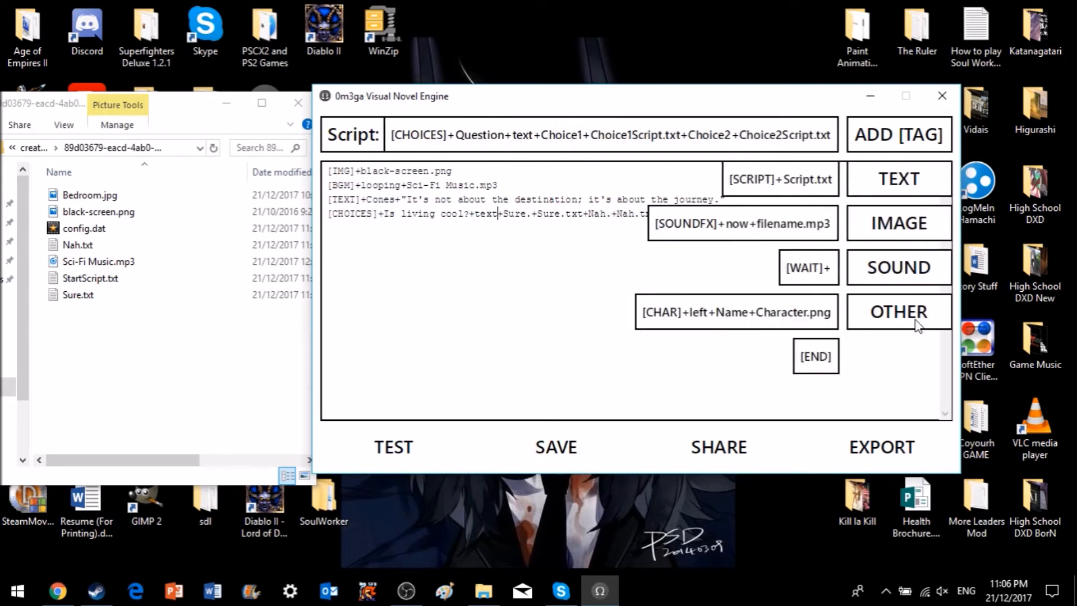
{"action": "left_click", "coordinate": [852, 272]}
{"action": "left_click", "coordinate": [861, 314]}
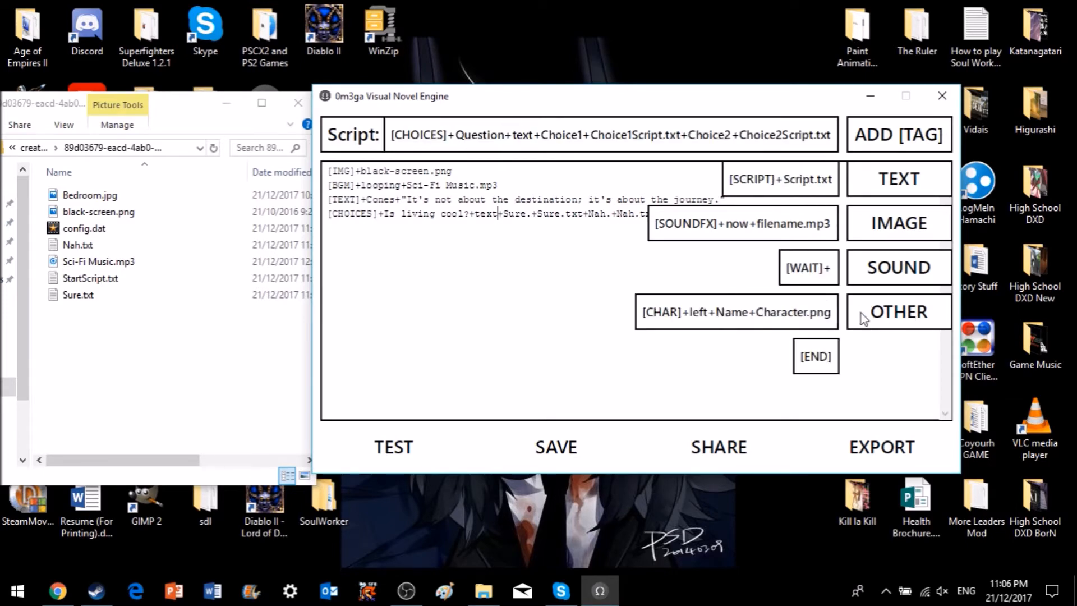
{"action": "left_click", "coordinate": [828, 312]}
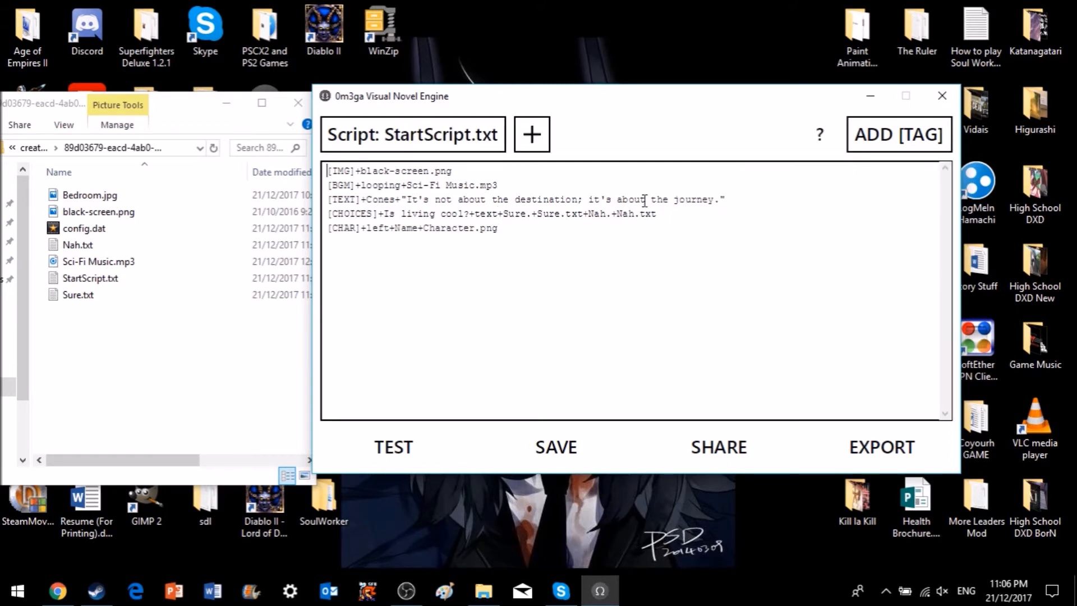
{"action": "left_click_drag", "start_coordinate": [497, 228], "coordinate": [321, 227]}
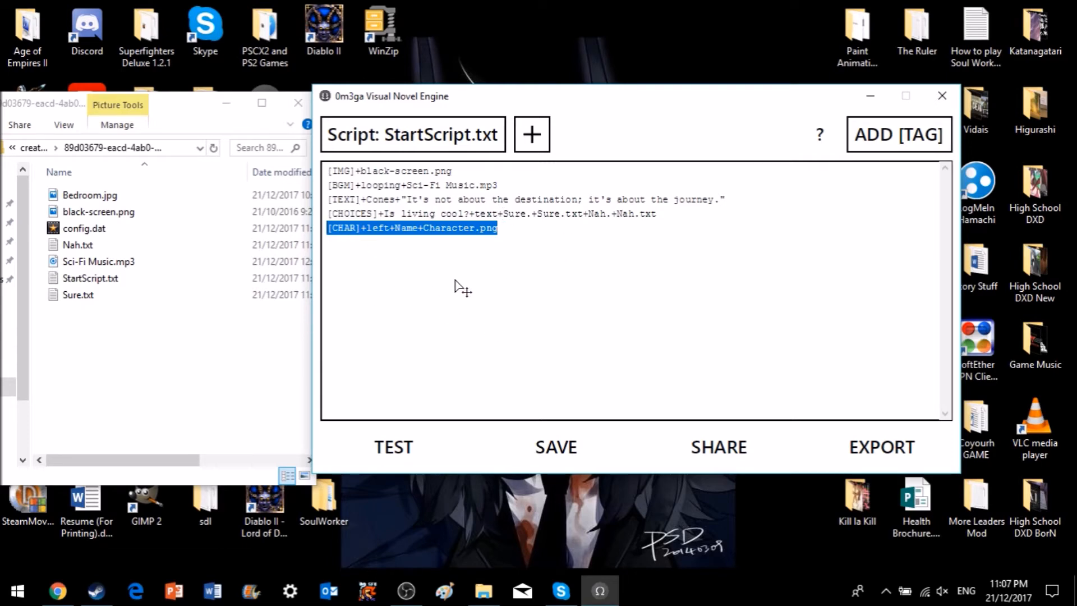
{"action": "key", "text": "BackSpace"}
{"action": "key", "text": "BackSpace"}
Add a [TEXT]+Name+Text line, look over the sound and other tag templates, and delete the added line
{"action": "left_click", "coordinate": [879, 140]}
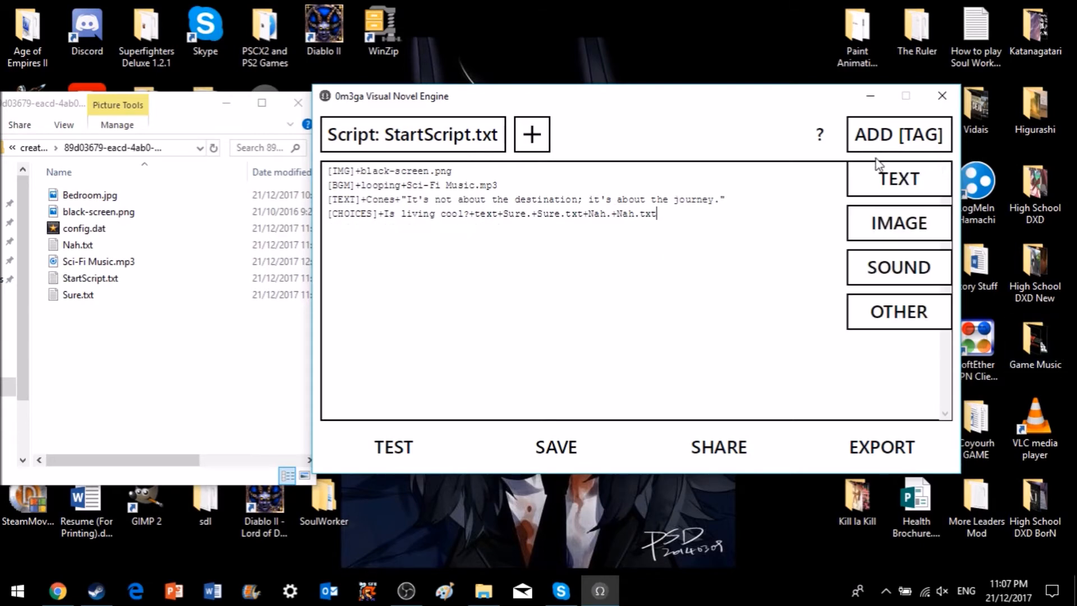
{"action": "left_click", "coordinate": [898, 179]}
{"action": "left_click", "coordinate": [809, 181]}
{"action": "left_click", "coordinate": [869, 140]}
{"action": "left_click", "coordinate": [870, 181]}
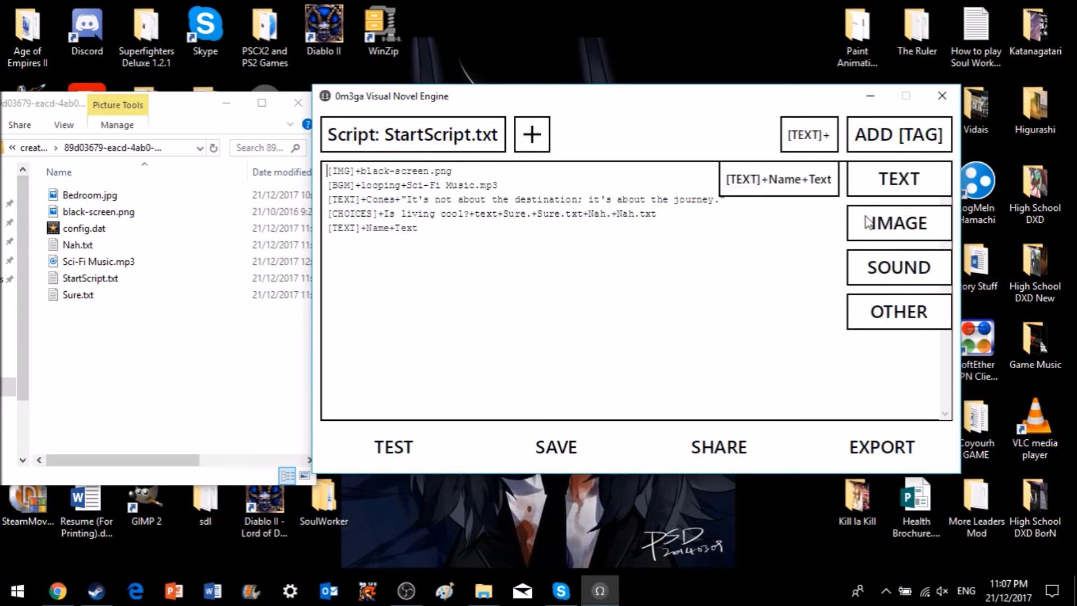
{"action": "left_click", "coordinate": [914, 133]}
{"action": "mouse_move", "coordinate": [909, 274]}
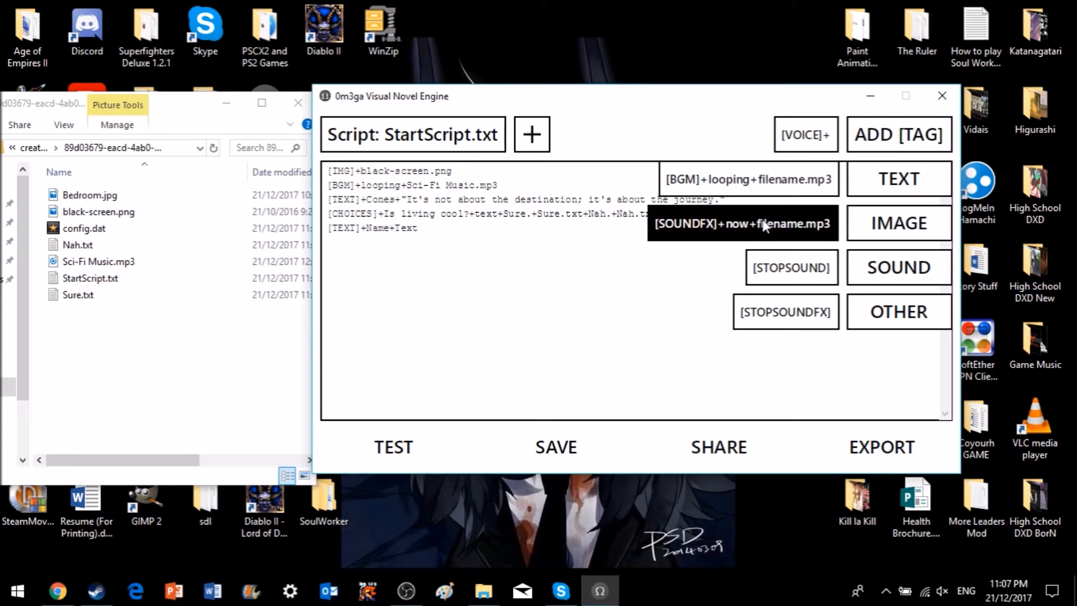
{"action": "mouse_move", "coordinate": [913, 313]}
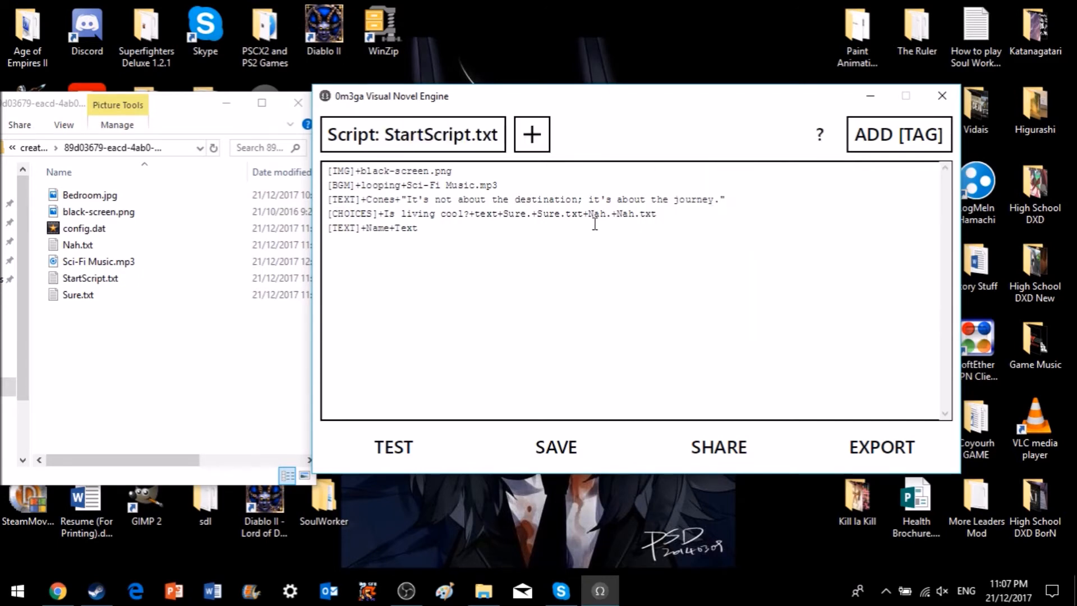
{"action": "left_click_drag", "start_coordinate": [427, 228], "coordinate": [313, 225]}
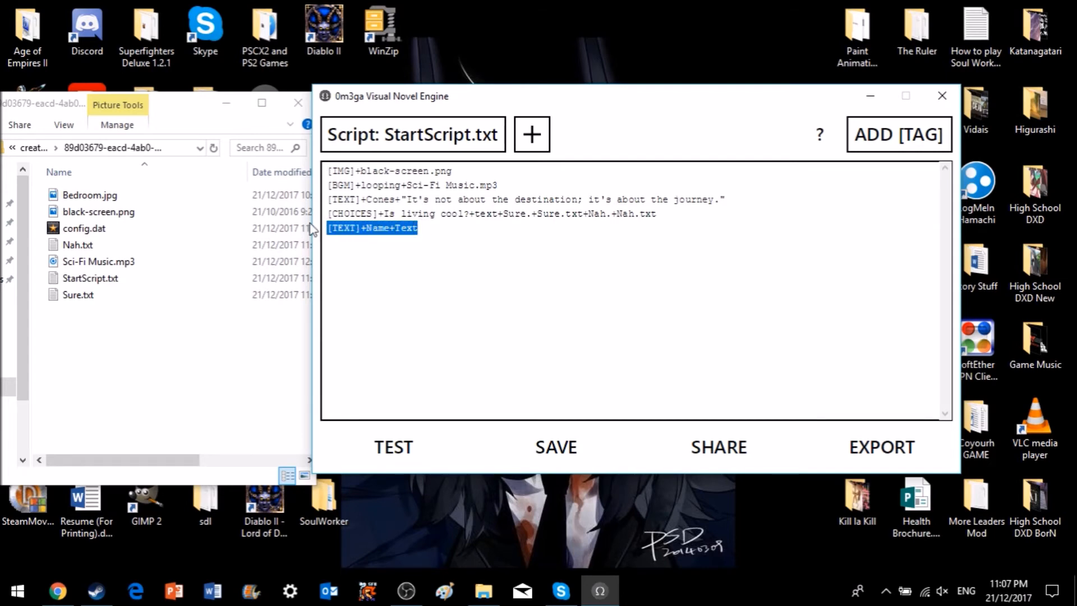
{"action": "key", "text": "BackSpace"}
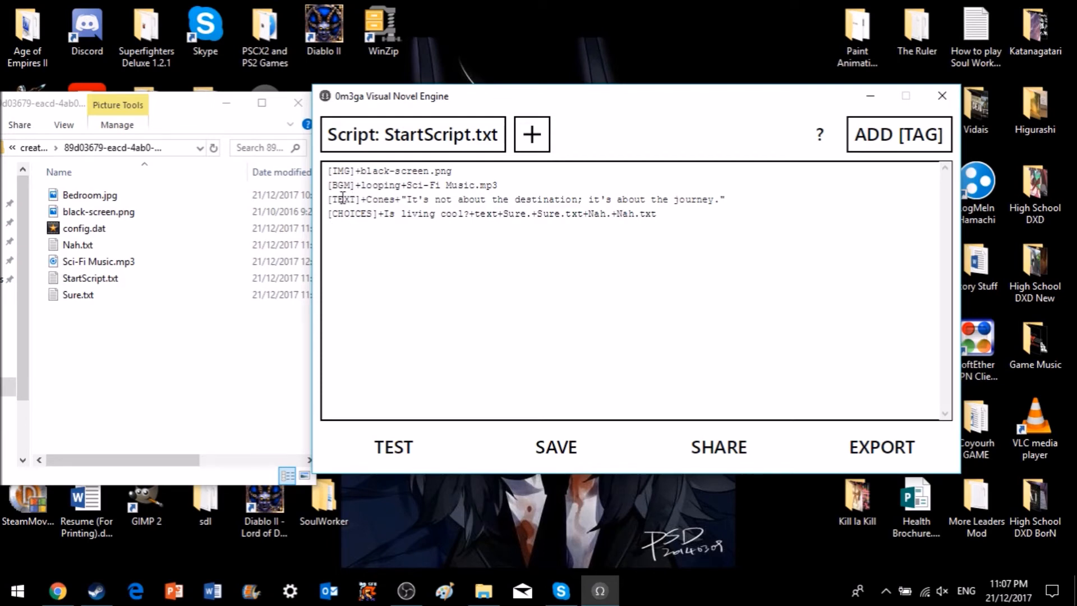
Go over the image, music and text lines and the [CHOICES] line in StartScript.txt
{"action": "left_click_drag", "start_coordinate": [327, 166], "coordinate": [757, 202]}
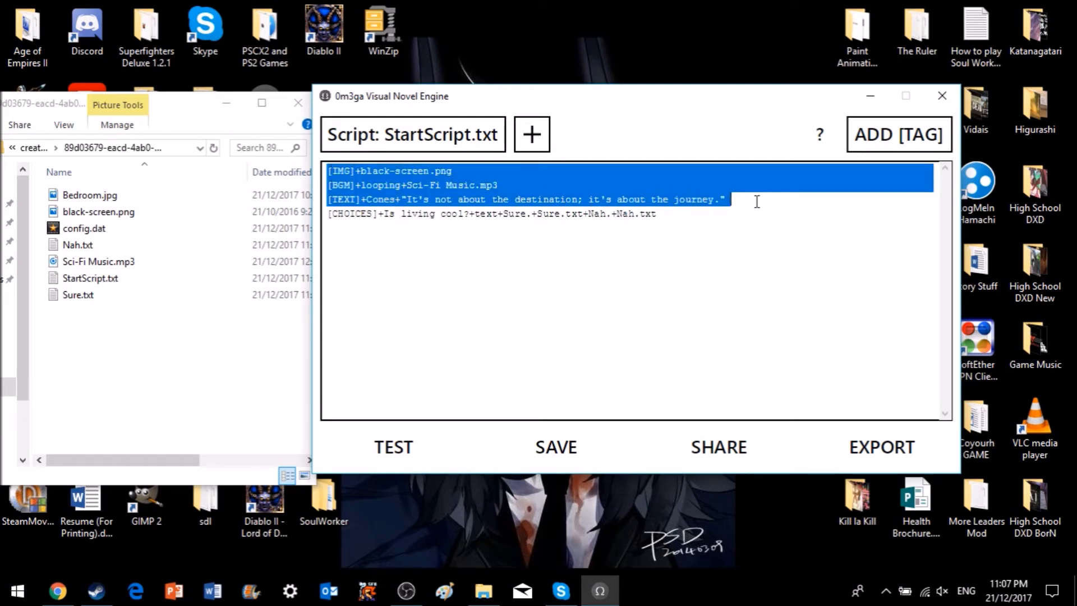
{"action": "left_click", "coordinate": [792, 229]}
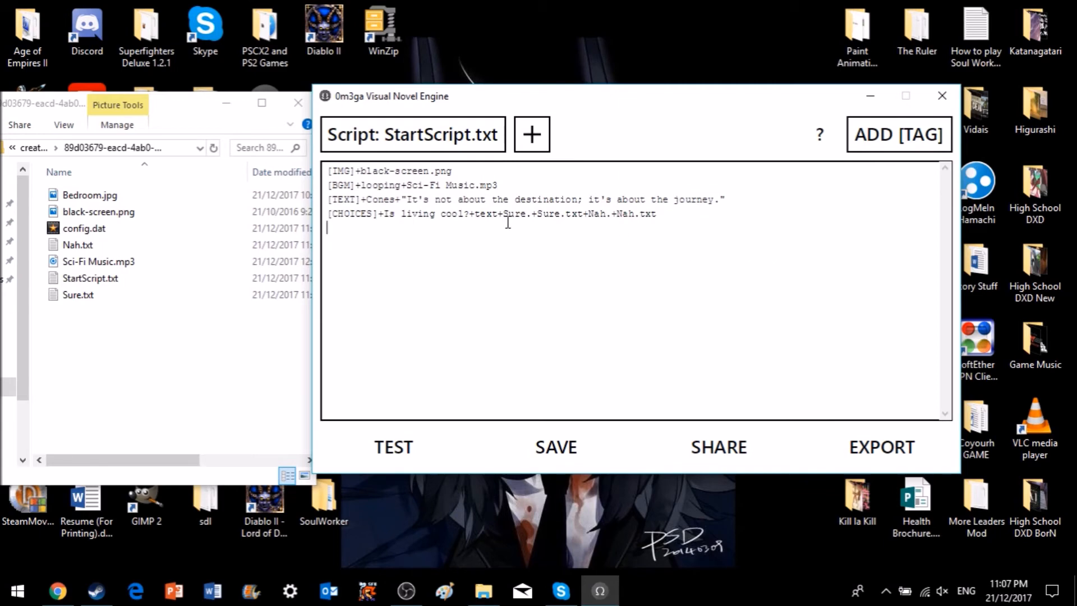
{"action": "left_click_drag", "start_coordinate": [329, 214], "coordinate": [721, 208]}
{"action": "left_click", "coordinate": [723, 223]}
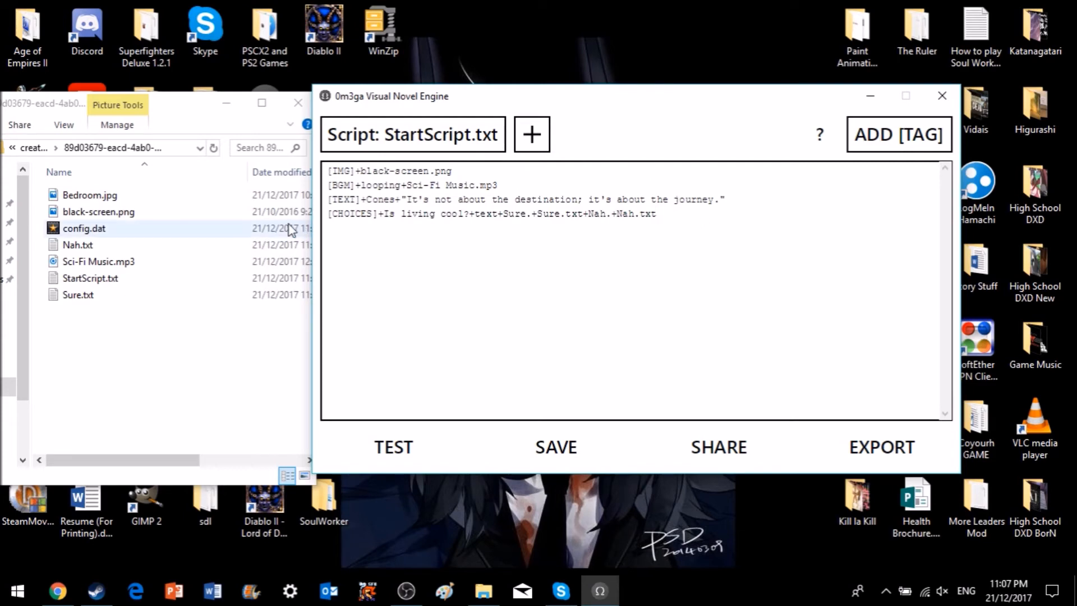
Delete Sure.txt and Nah.txt from the project folder in File Explorer
{"action": "left_click", "coordinate": [105, 295]}
{"action": "right_click", "coordinate": [103, 294]}
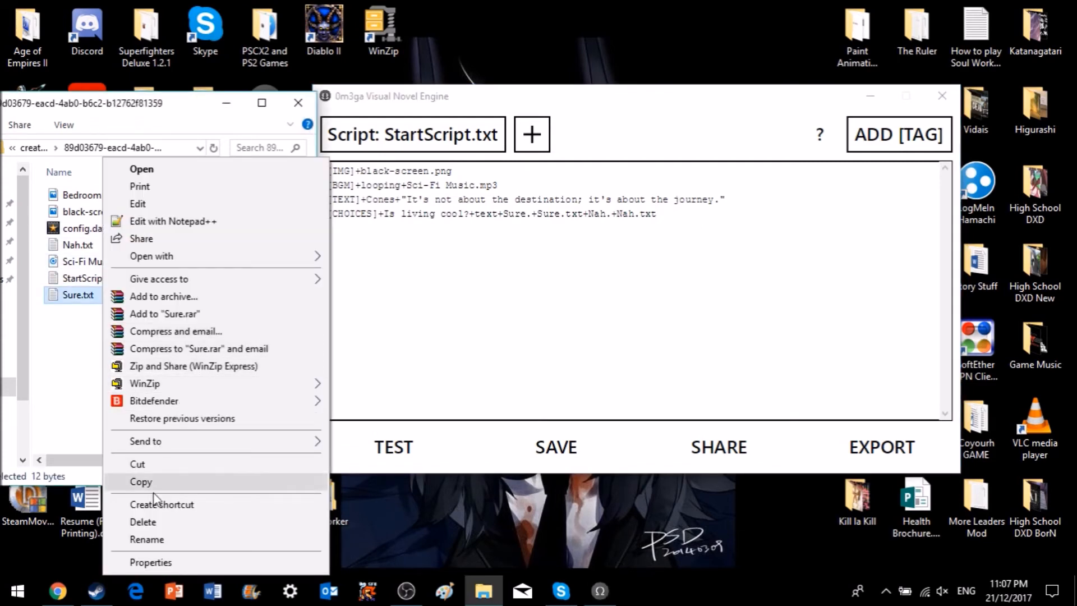
{"action": "left_click", "coordinate": [146, 521]}
{"action": "left_click", "coordinate": [77, 245]}
{"action": "right_click", "coordinate": [77, 244]}
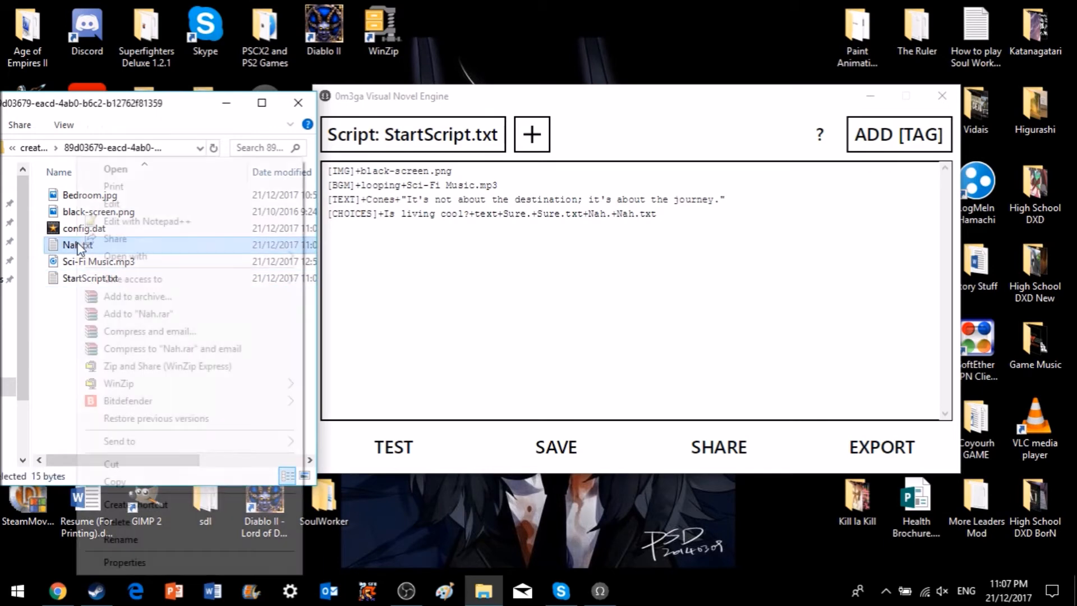
{"action": "left_click", "coordinate": [139, 520]}
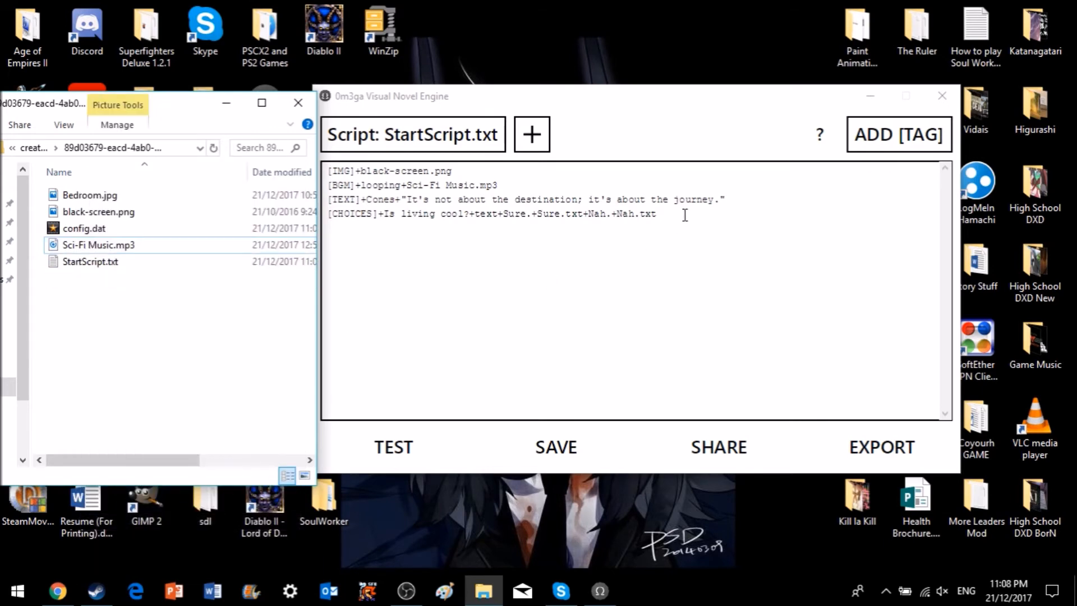
Back in the engine, clear the [CHOICES] line and all remaining lines from StartScript.txt
{"action": "left_click_drag", "start_coordinate": [685, 214], "coordinate": [274, 215]}
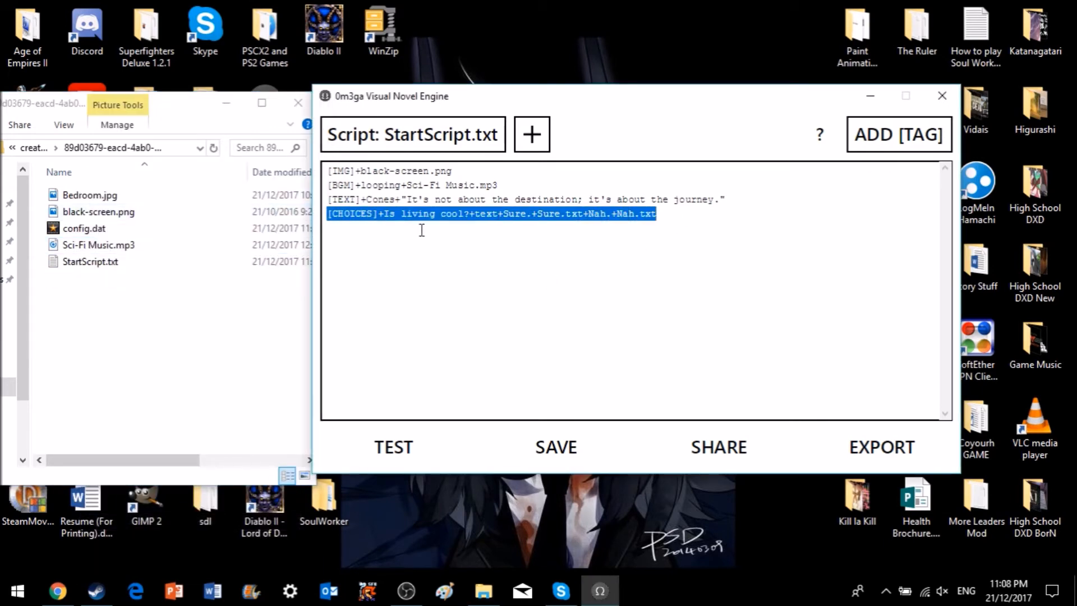
{"action": "key", "text": "BackSpace"}
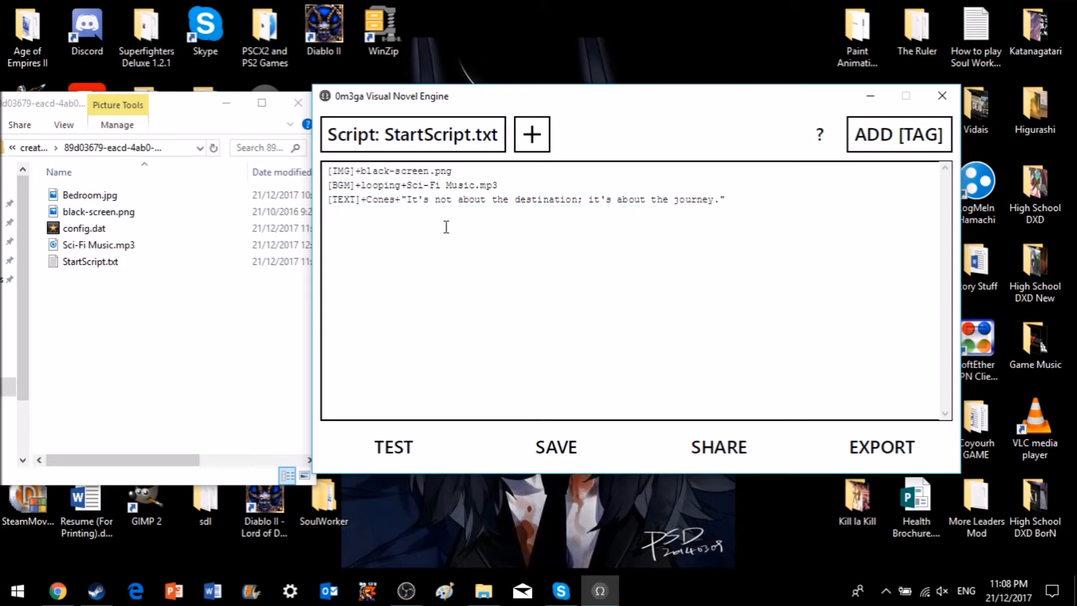
{"action": "left_click_drag", "start_coordinate": [731, 203], "coordinate": [371, 204]}
{"action": "left_click_drag", "start_coordinate": [810, 197], "coordinate": [187, 133]}
{"action": "key", "text": "BackSpace"}
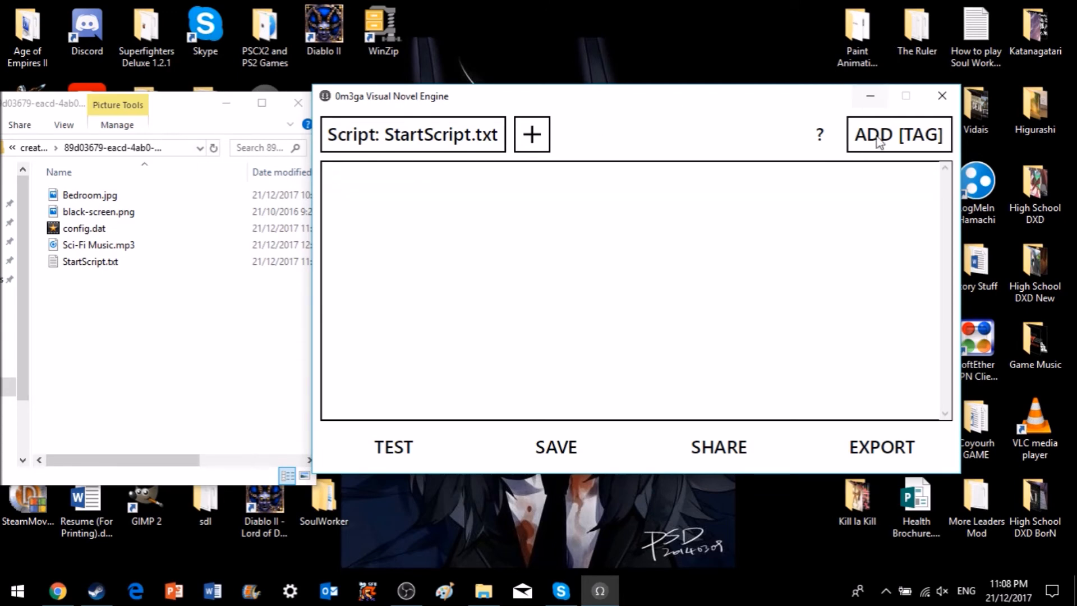
Insert the [TEXT]+ and [TEXT]+Name+Text tag templates into the empty script
{"action": "left_click", "coordinate": [880, 138]}
{"action": "left_click", "coordinate": [880, 172]}
{"action": "left_click", "coordinate": [807, 134]}
{"action": "left_click", "coordinate": [882, 137]}
{"action": "left_click", "coordinate": [883, 140]}
{"action": "left_click", "coordinate": [327, 213]}
{"action": "key", "text": "BackSpace"}
{"action": "key", "text": "BackSpace"}
{"action": "key", "text": "BackSpace"}
{"action": "left_click", "coordinate": [884, 137]}
{"action": "left_click", "coordinate": [894, 178]}
{"action": "left_click", "coordinate": [774, 180]}
Add the [IMG]+ and [BGM]+looping+filename.mp3 tag templates below the text tags
{"action": "left_click", "coordinate": [915, 141]}
{"action": "left_click", "coordinate": [899, 224]}
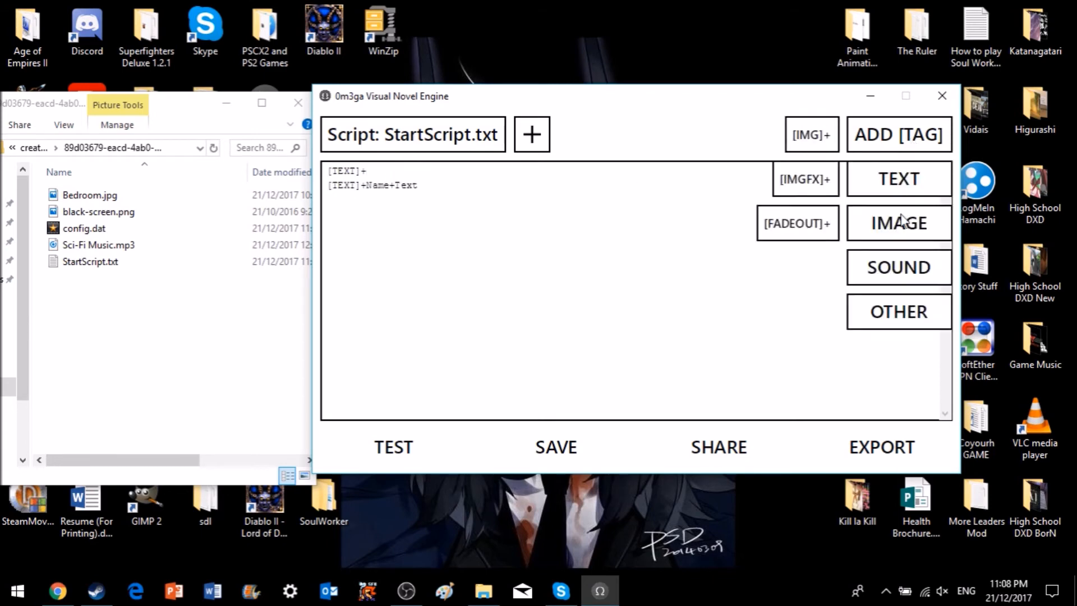
{"action": "left_click", "coordinate": [799, 147]}
{"action": "left_click", "coordinate": [898, 139]}
{"action": "left_click", "coordinate": [899, 264]}
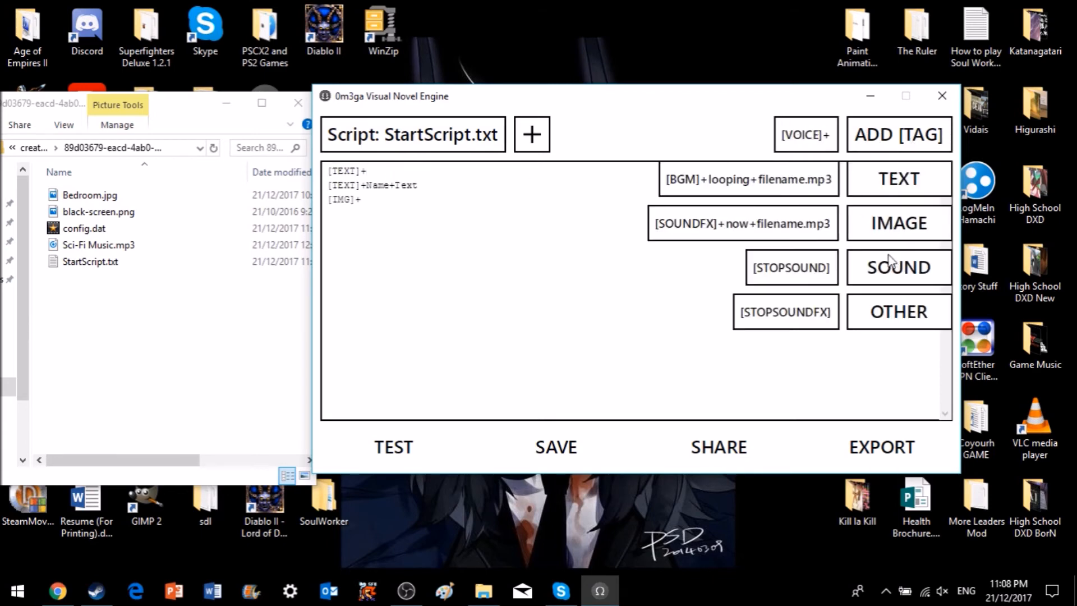
{"action": "left_click", "coordinate": [814, 175]}
Add the [SOUNDFX]+now+filename.mp3 and [STOPSOUND] tag templates to the list
{"action": "left_click", "coordinate": [895, 142]}
{"action": "left_click", "coordinate": [900, 264]}
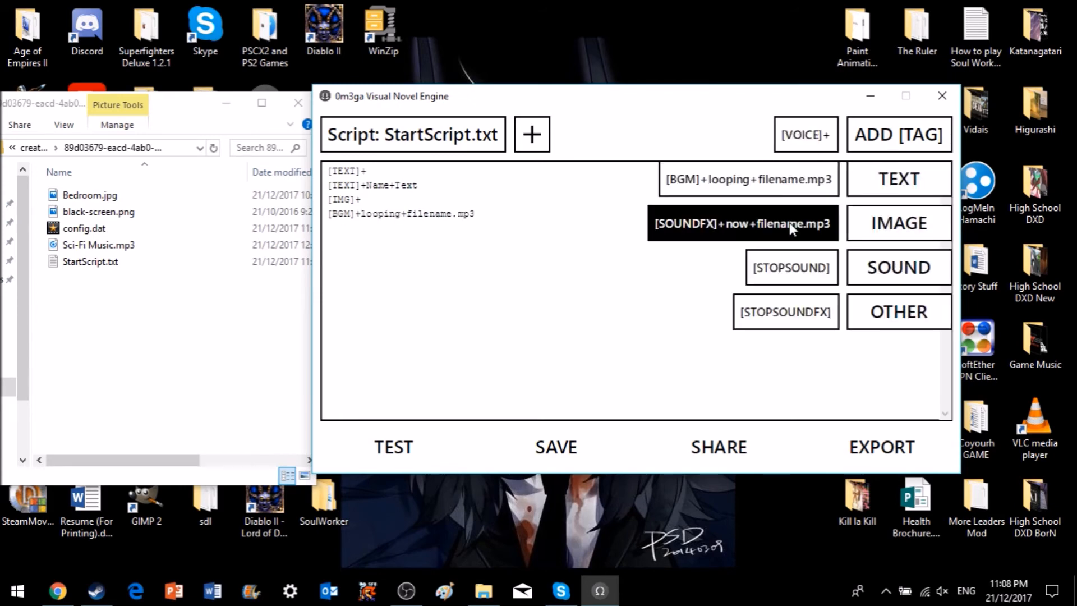
{"action": "left_click", "coordinate": [789, 222]}
{"action": "left_click", "coordinate": [897, 135]}
{"action": "left_click", "coordinate": [809, 266]}
Add the two-option [CHOICES] template, the [SCRIPT]+Script.txt template and the [END] tag to the list
{"action": "left_click", "coordinate": [897, 135]}
{"action": "left_click", "coordinate": [899, 312]}
{"action": "left_click", "coordinate": [821, 140]}
{"action": "left_click", "coordinate": [864, 137]}
{"action": "left_click", "coordinate": [877, 312]}
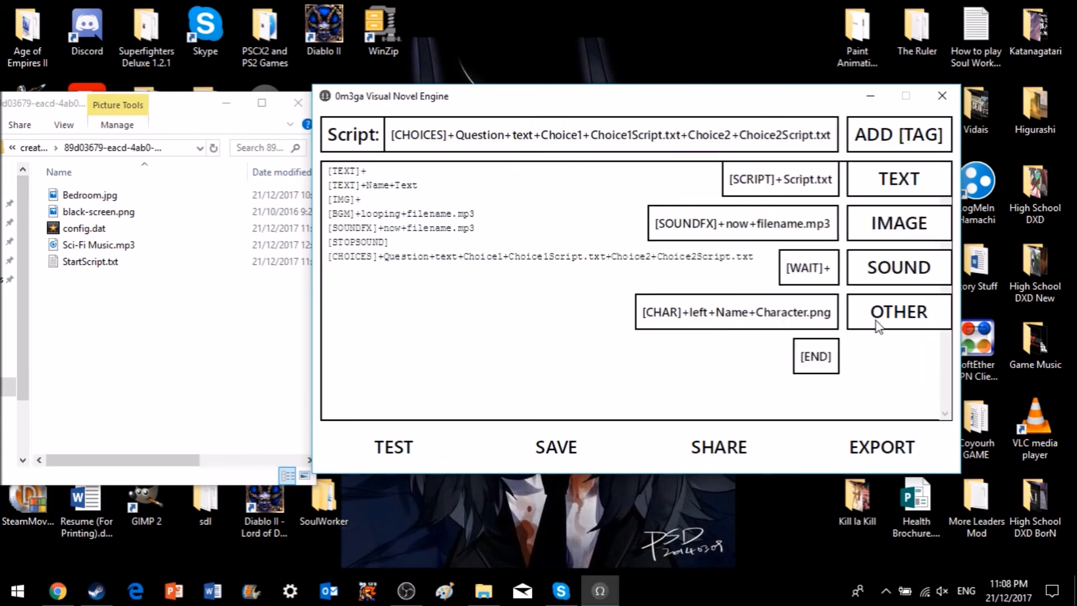
{"action": "left_click", "coordinate": [780, 179]}
{"action": "left_click", "coordinate": [858, 137]}
{"action": "left_click", "coordinate": [878, 320]}
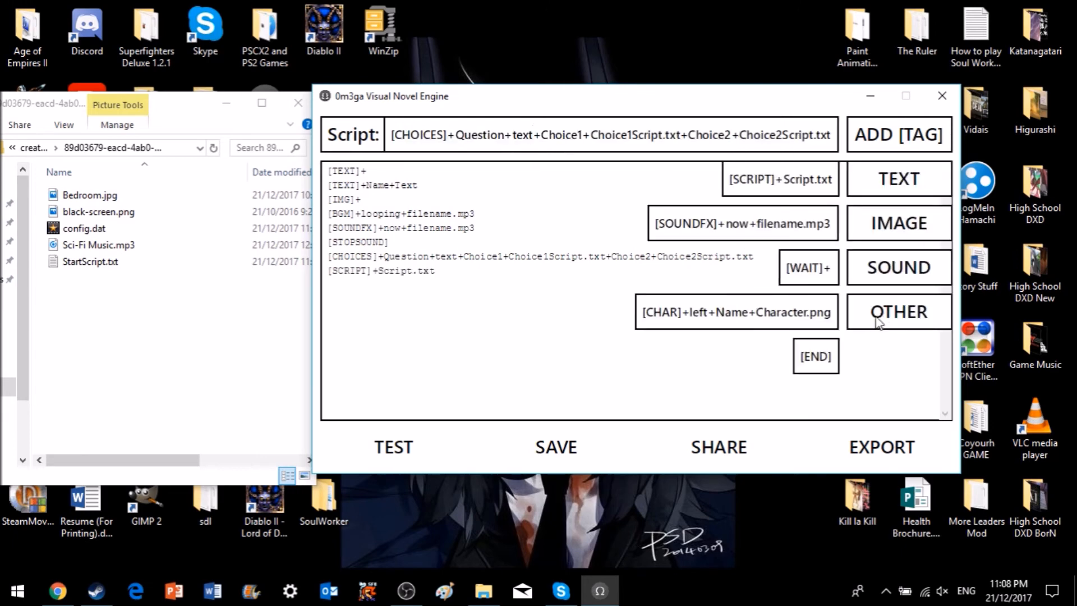
{"action": "left_click", "coordinate": [815, 356]}
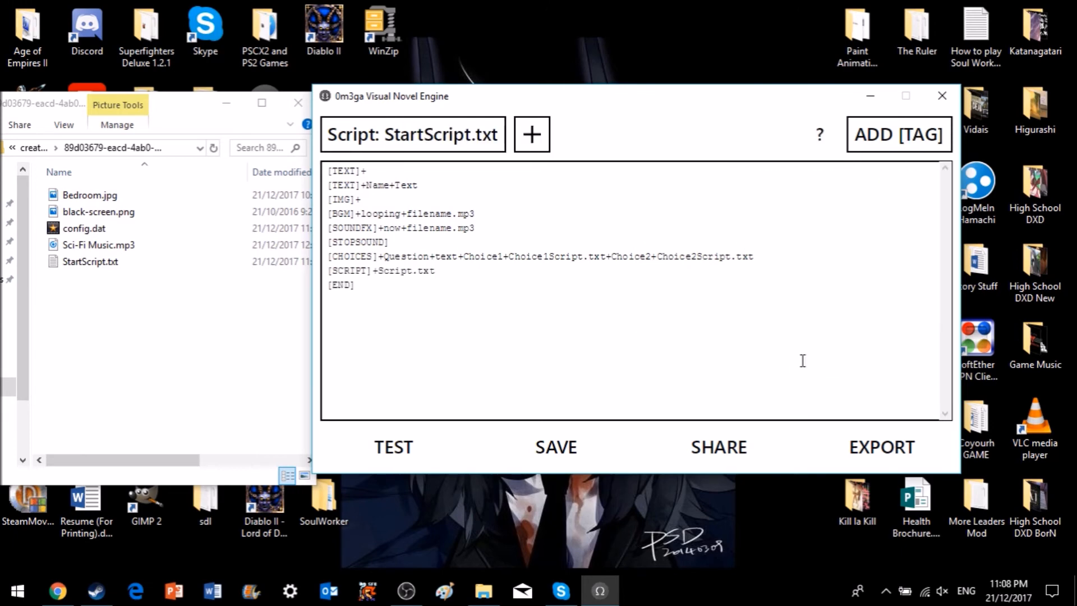
Look through the available text, image, sound and other tag templates
{"action": "left_click", "coordinate": [870, 143]}
{"action": "left_click", "coordinate": [897, 179]}
{"action": "left_click", "coordinate": [892, 223]}
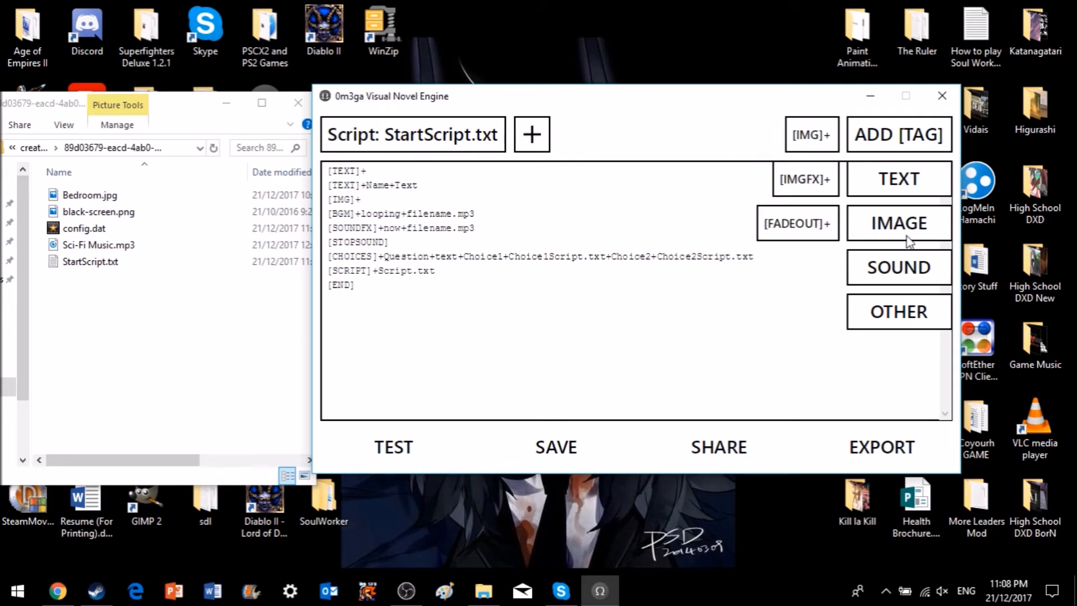
{"action": "left_click", "coordinate": [918, 257]}
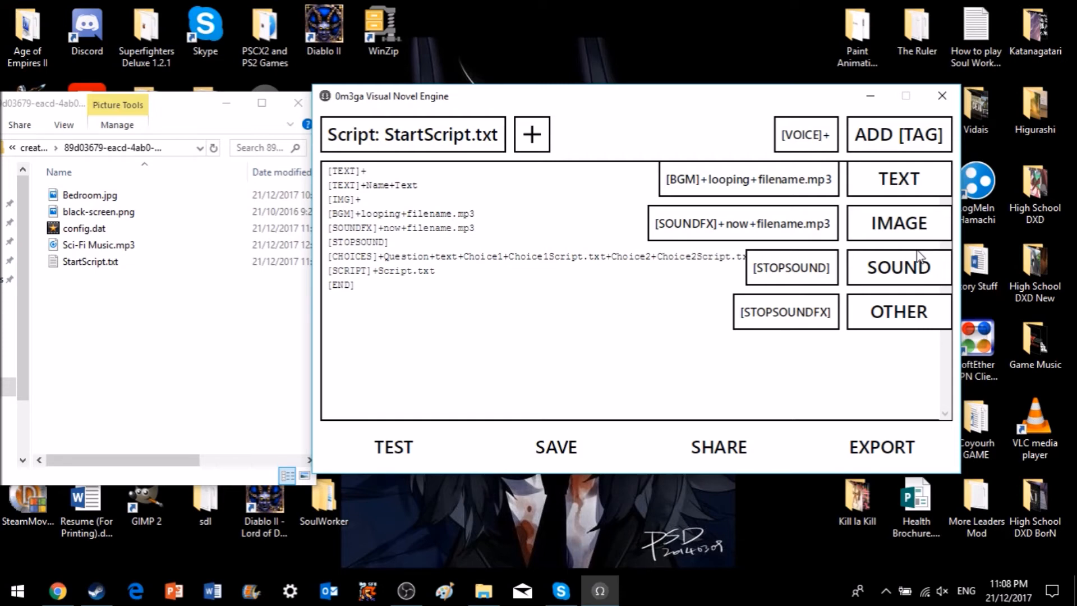
{"action": "left_click", "coordinate": [910, 309]}
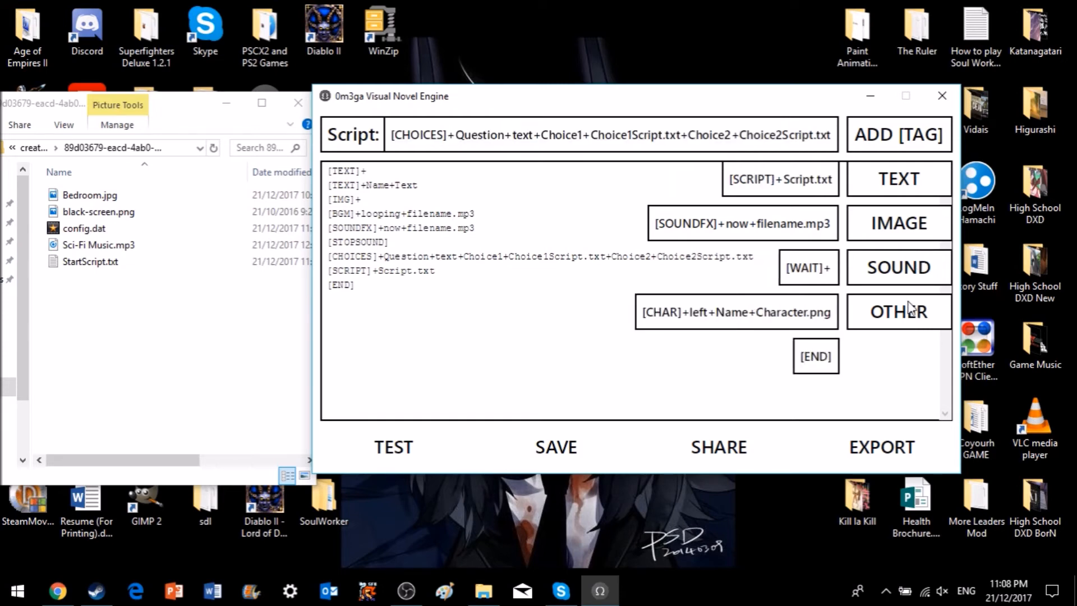
{"action": "mouse_move", "coordinate": [896, 288]}
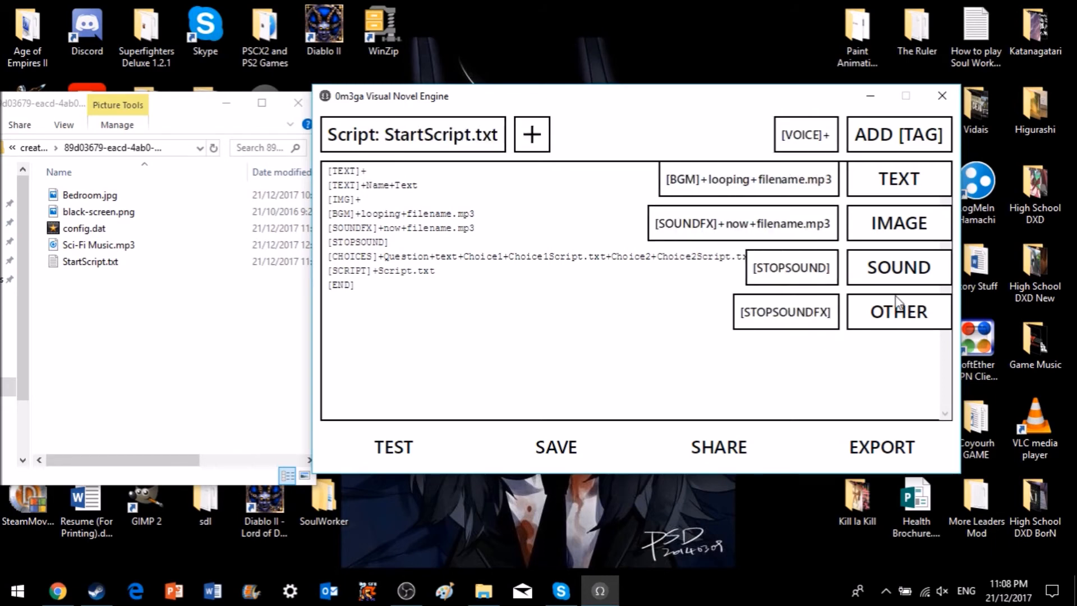
{"action": "mouse_move", "coordinate": [901, 309]}
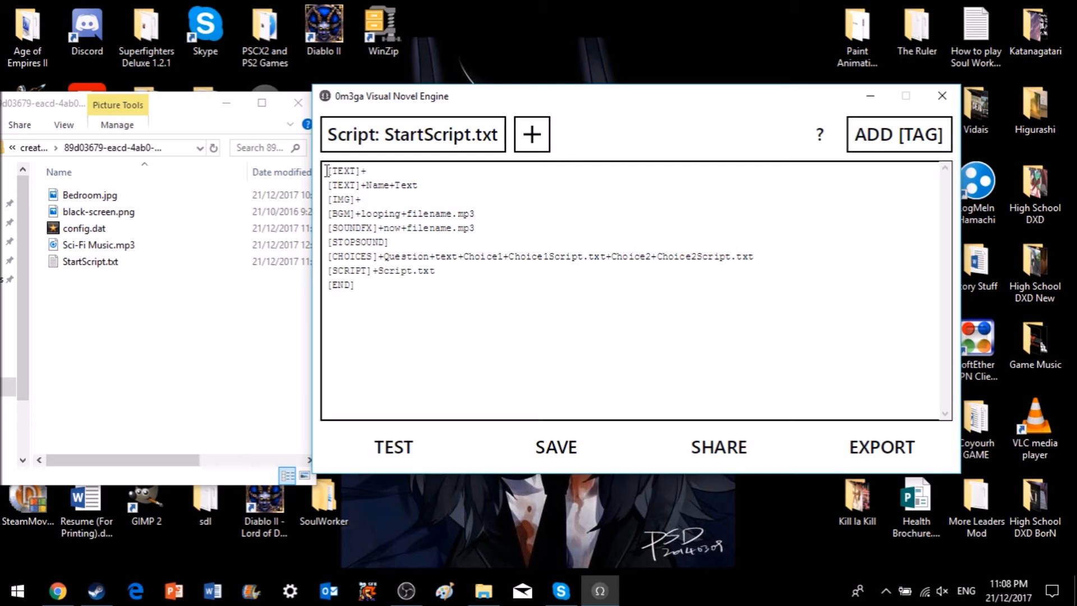
Add a "Basic" heading above the first tag and an "Advanced" heading below [END]
{"action": "key", "text": "Return"}
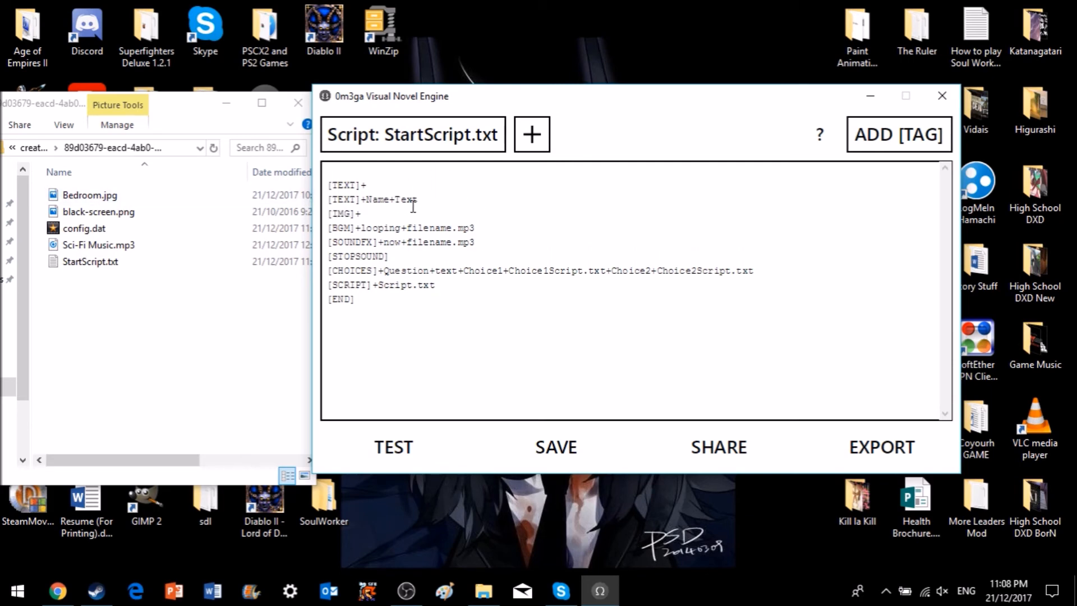
{"action": "left_click", "coordinate": [452, 169]}
{"action": "type", "text": "Basic"}
{"action": "left_click", "coordinate": [569, 376]}
{"action": "key", "text": "Return"}
{"action": "type", "text": "Advanced"}
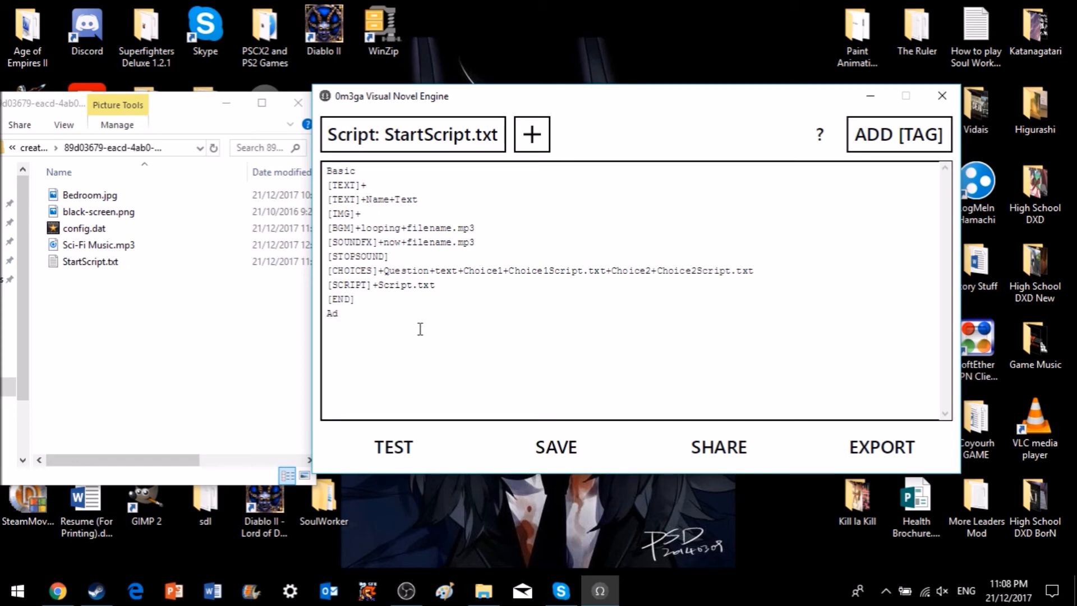